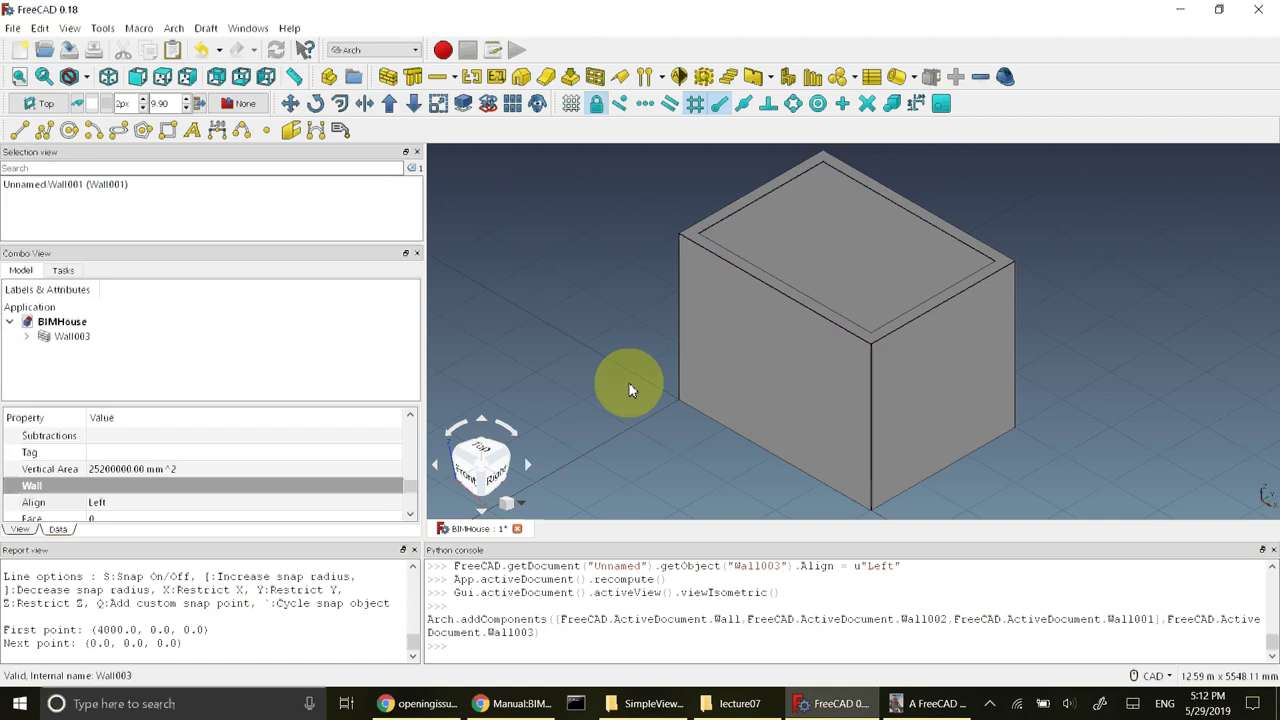
Select the front face of Wall003 as the host for the new opening
click(757, 394)
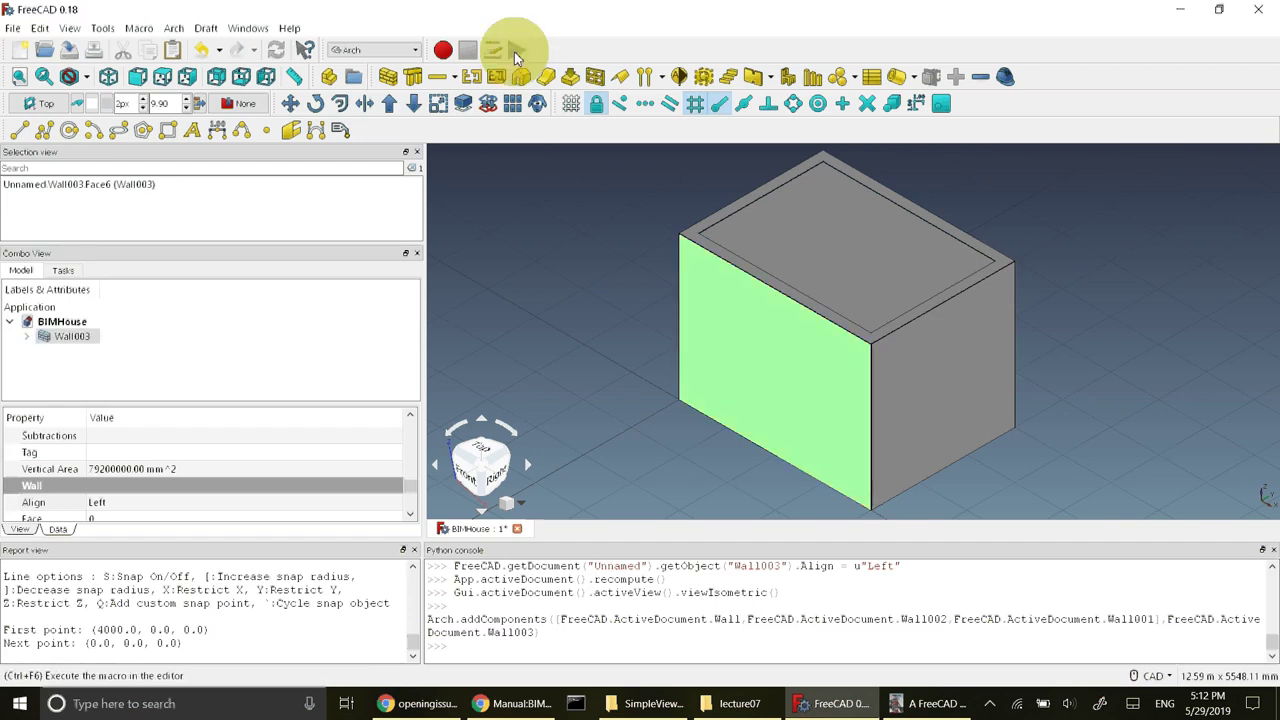
Start an Arch window on the selected face using the Simple door preset
click(596, 77)
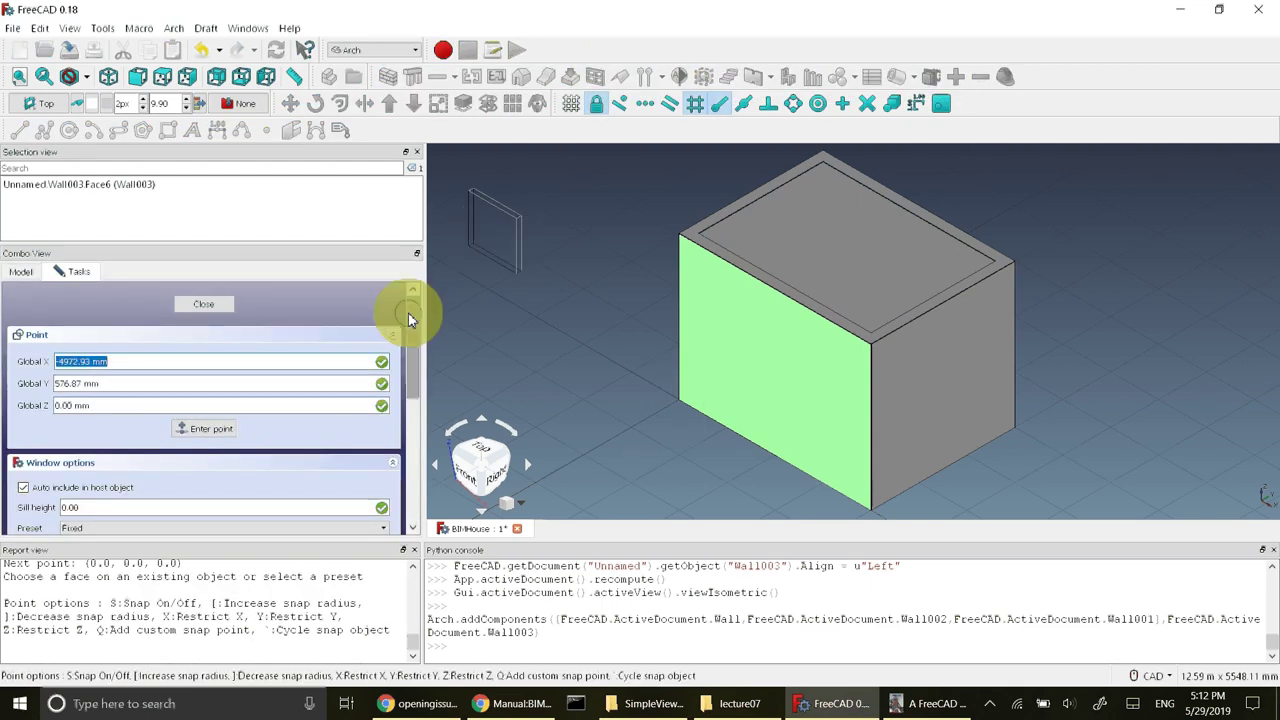
drag(408, 313, 412, 372)
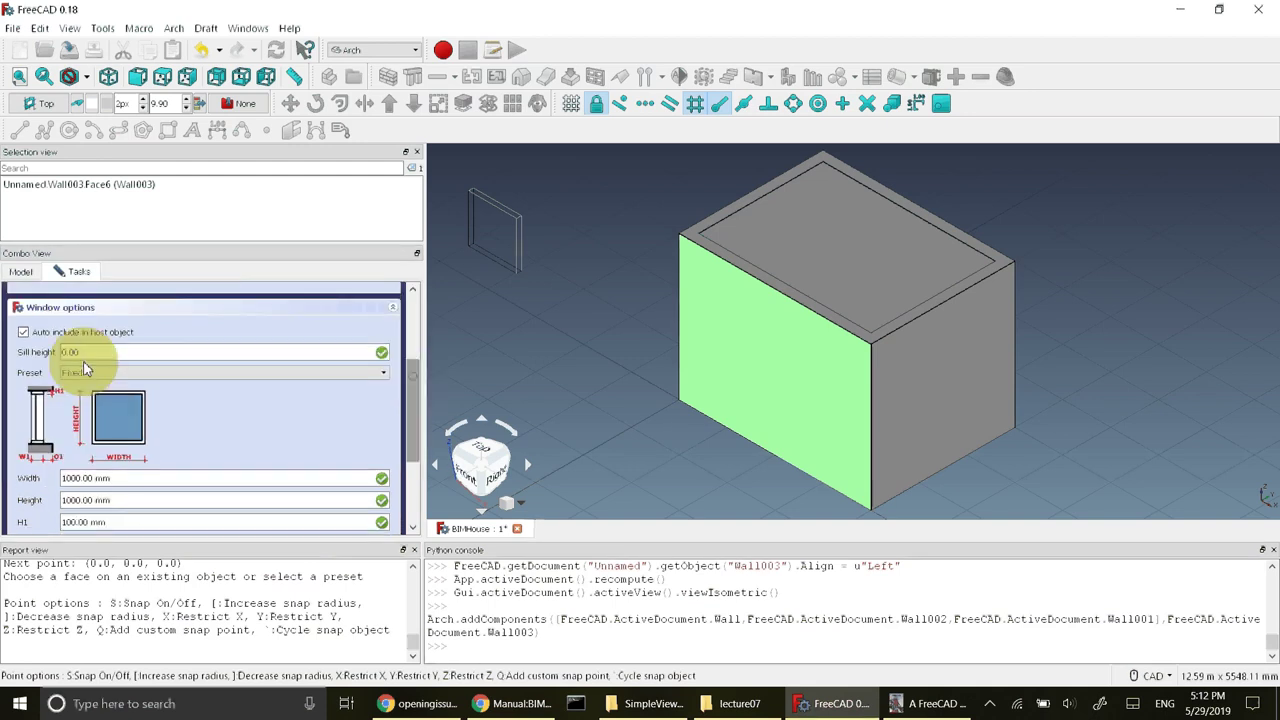
click(147, 370)
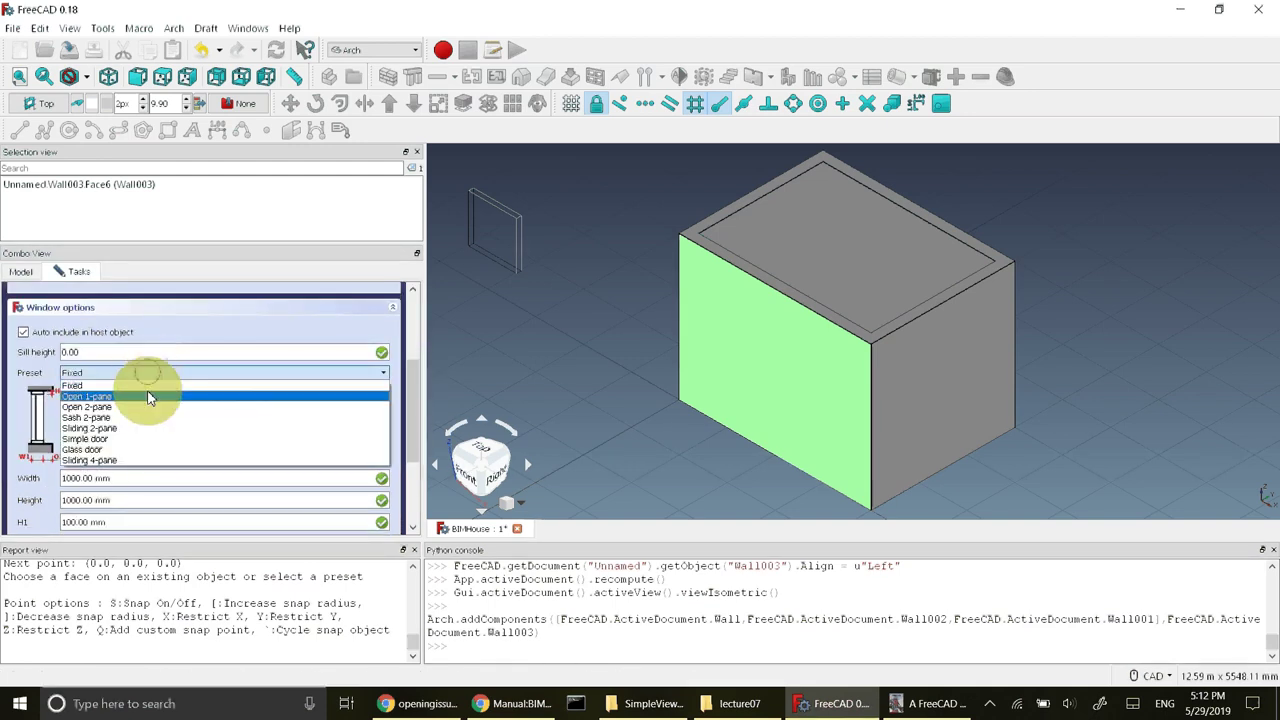
click(108, 437)
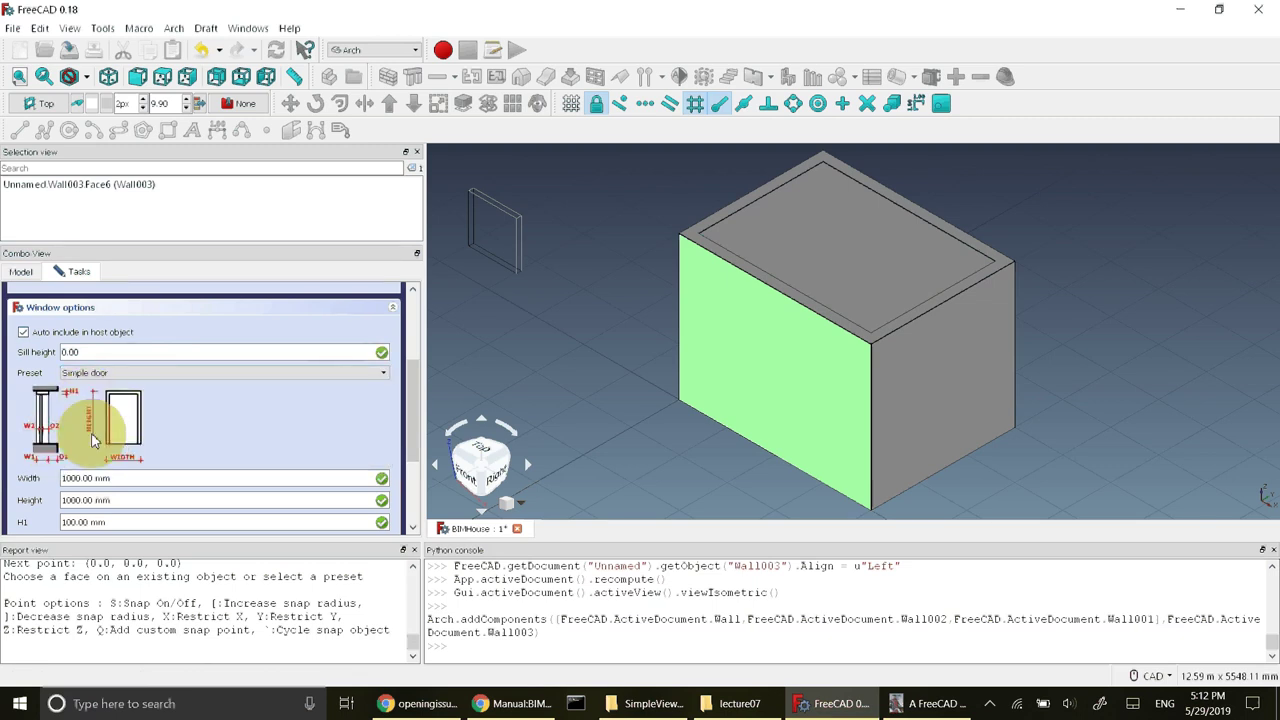
drag(412, 392, 417, 434)
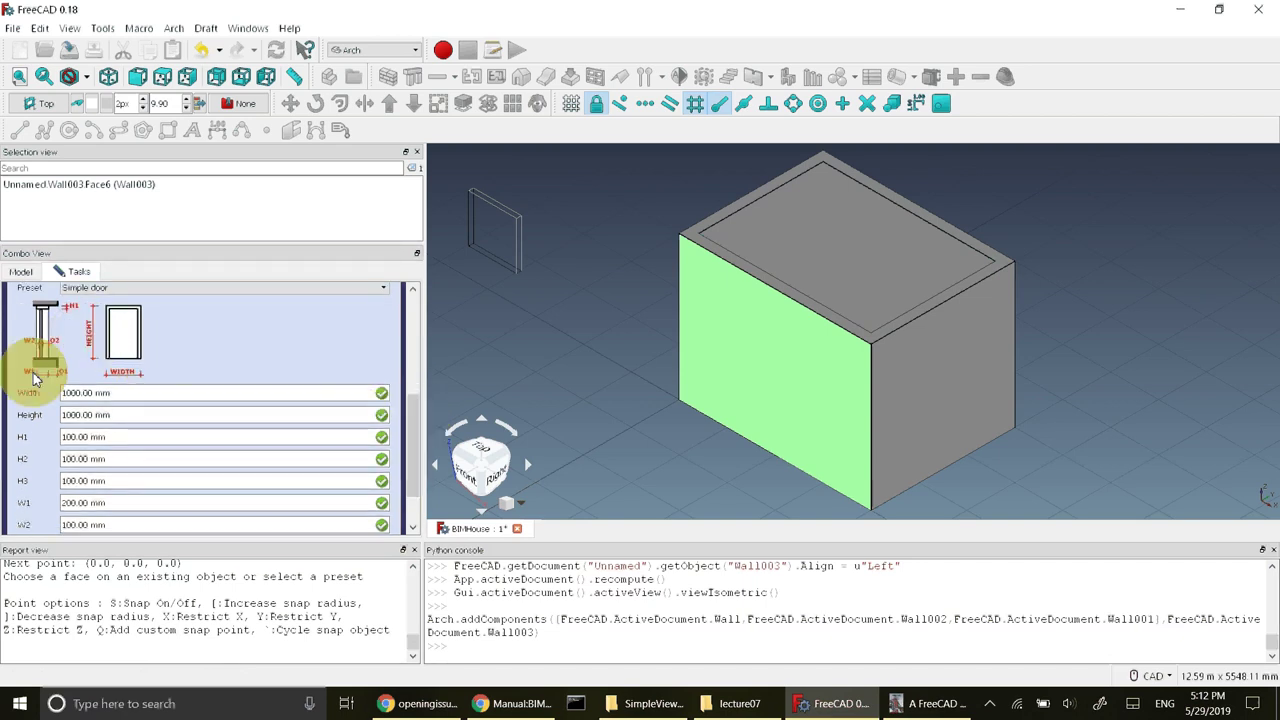
Size the door at 900 mm wide and 2100 mm high with W1 100 mm
click(95, 393)
click(90, 393)
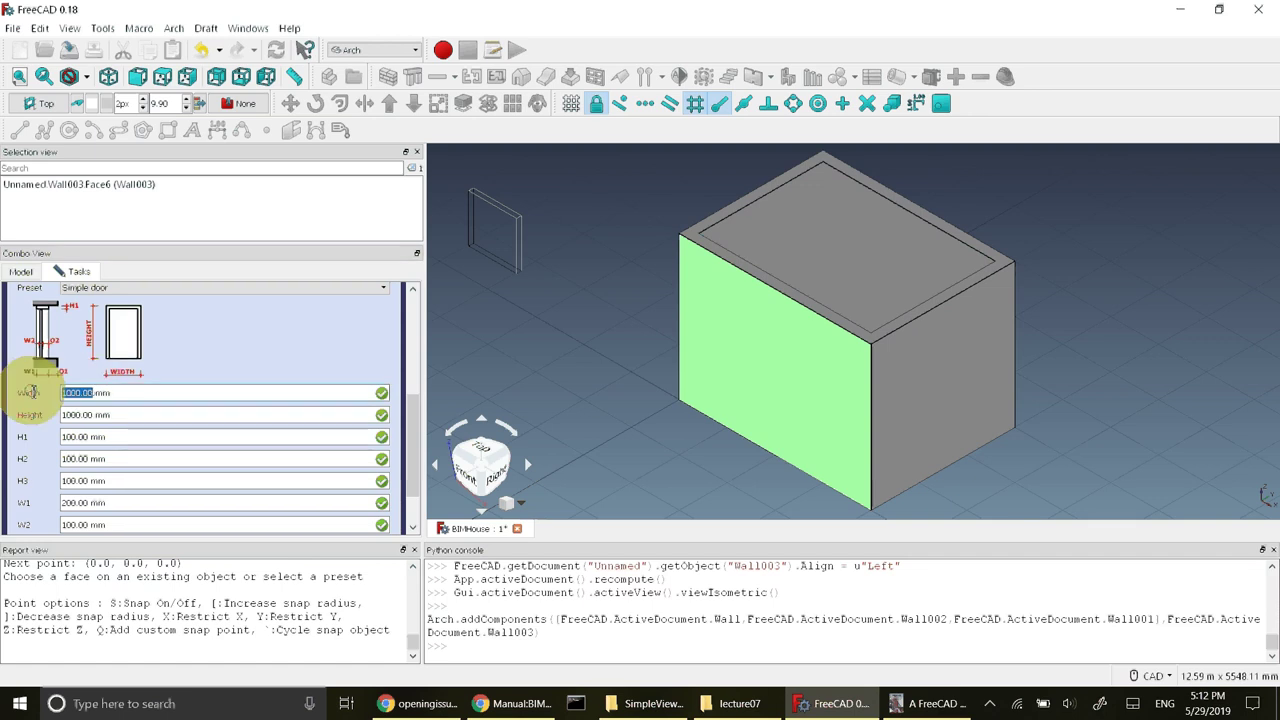
text(900)
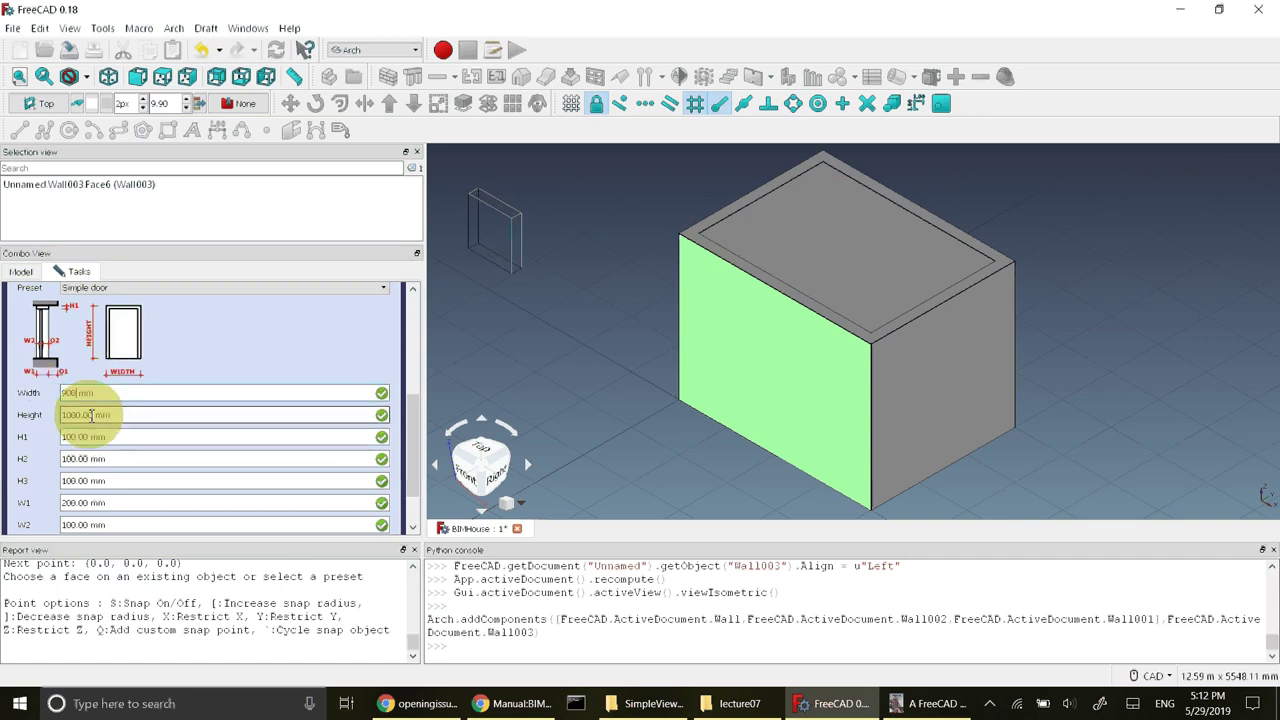
click(90, 415)
text(2)
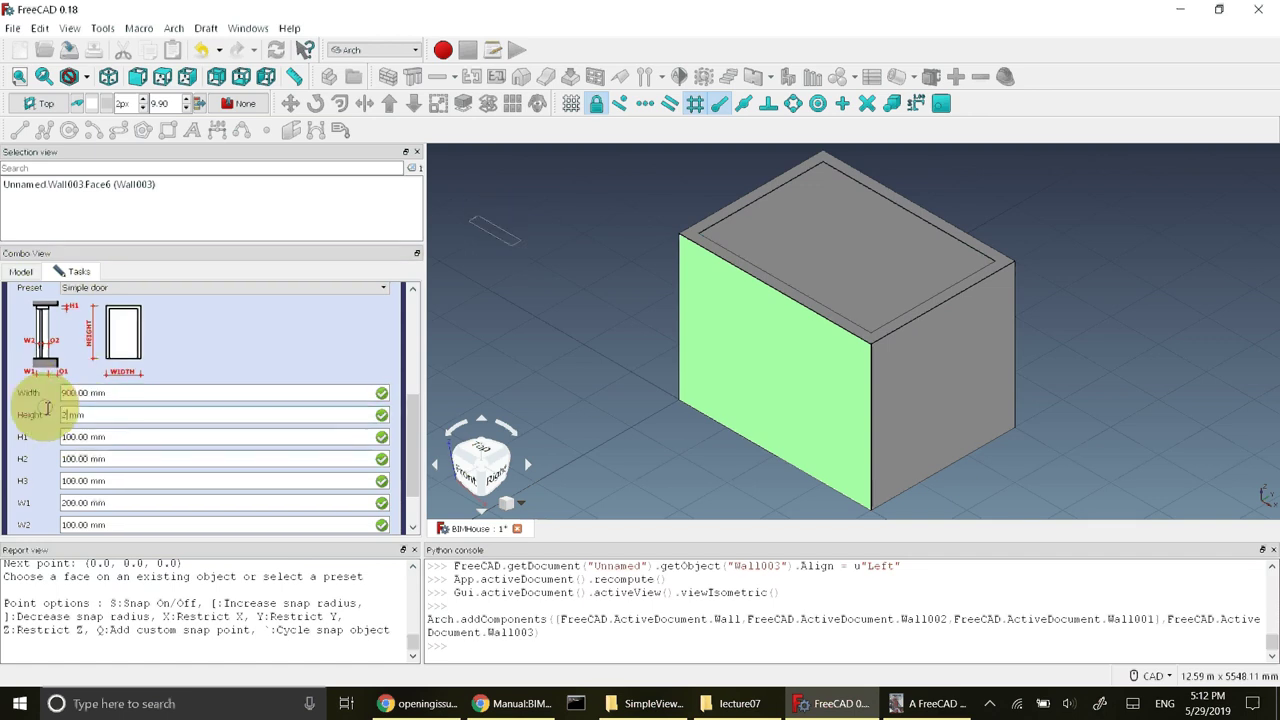
text(100)
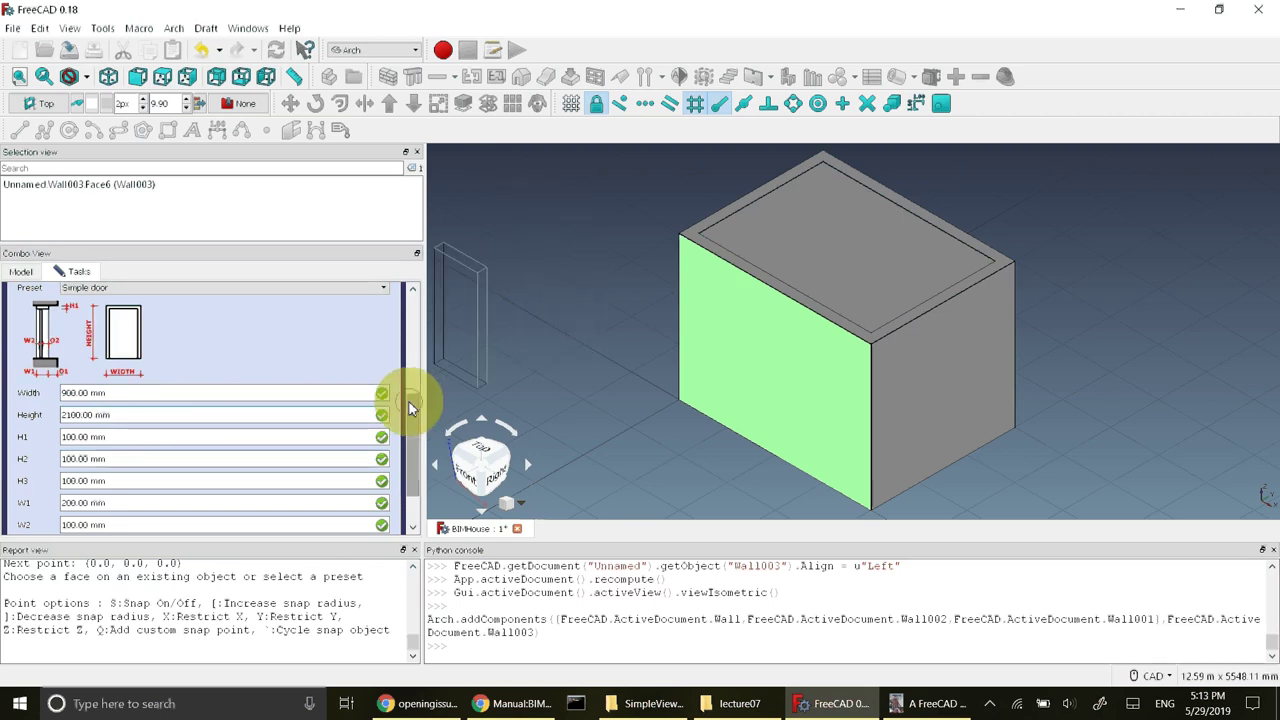
drag(408, 400, 410, 407)
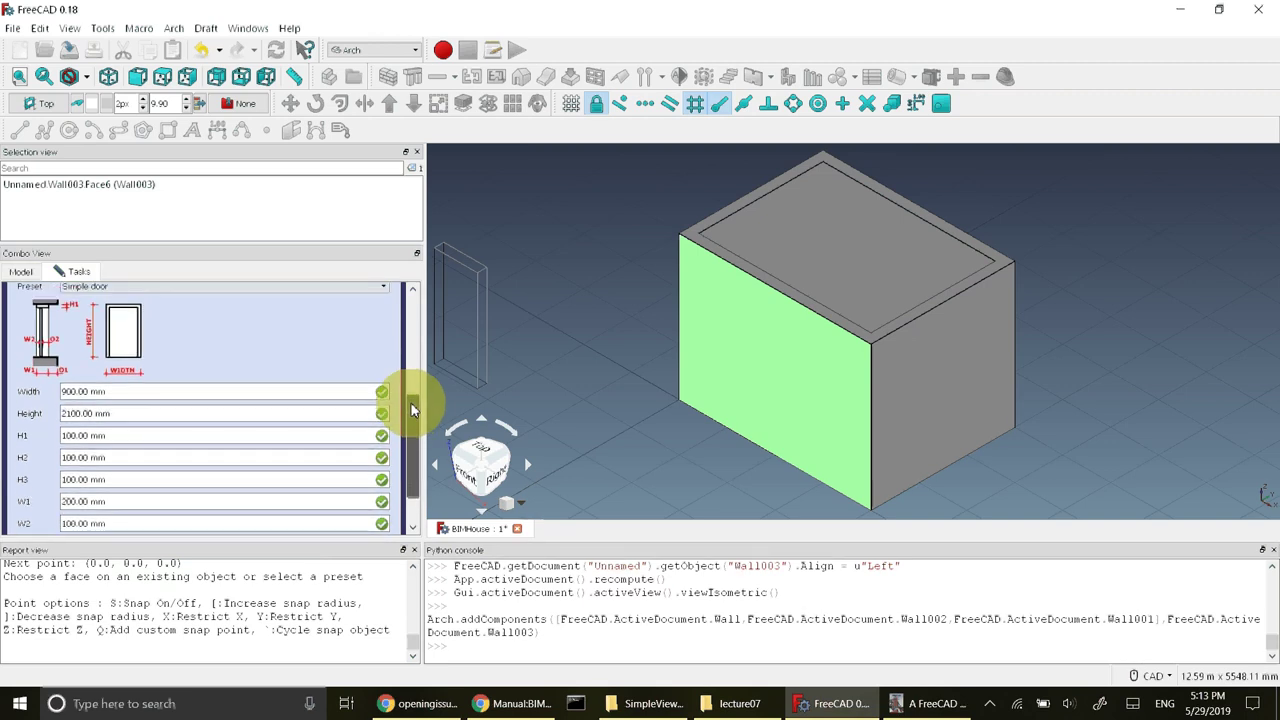
drag(411, 407, 415, 422)
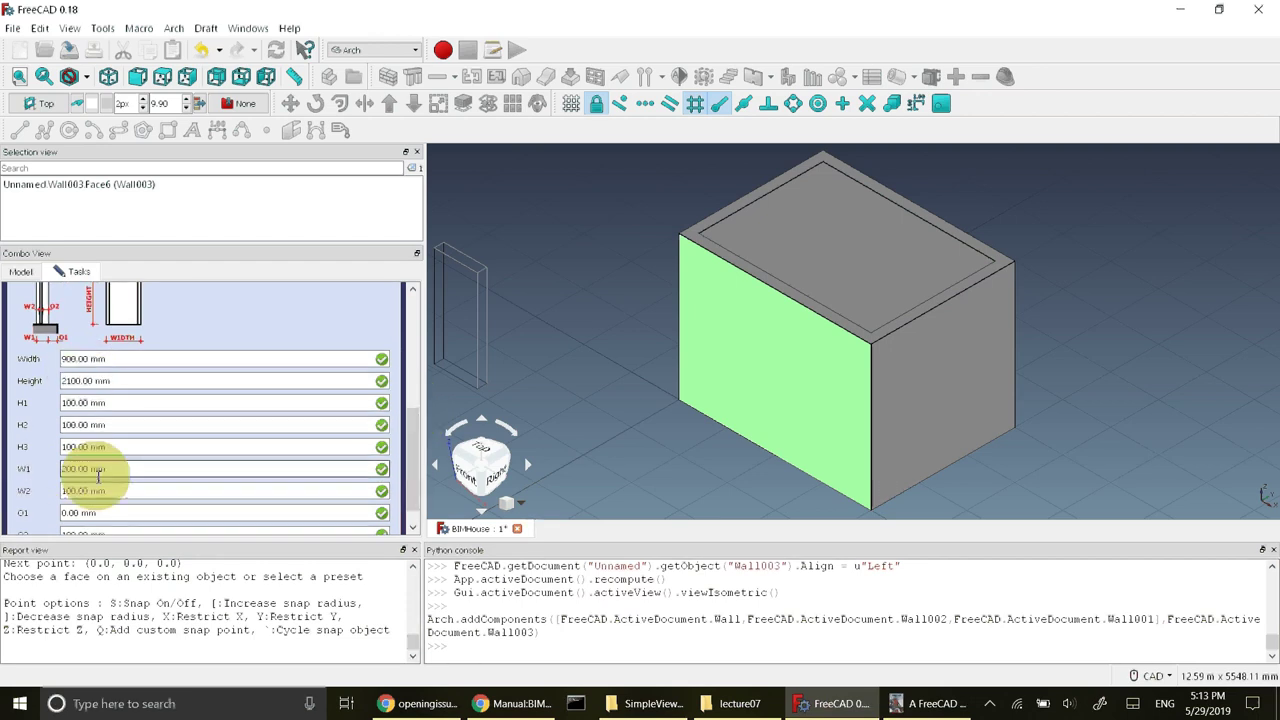
text(100)
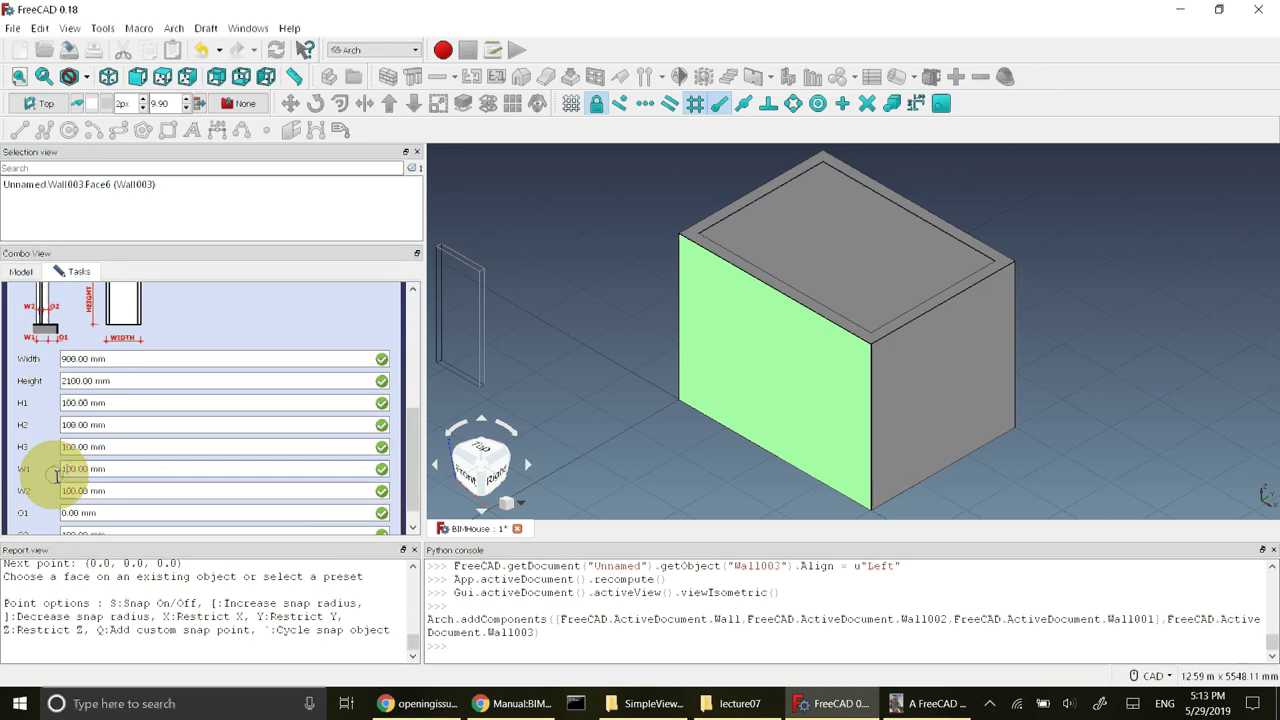
Set the door offsets O1 to 50 mm and O2 to 35 mm, and W2 to 30 mm
scroll(411, 436, up, 1)
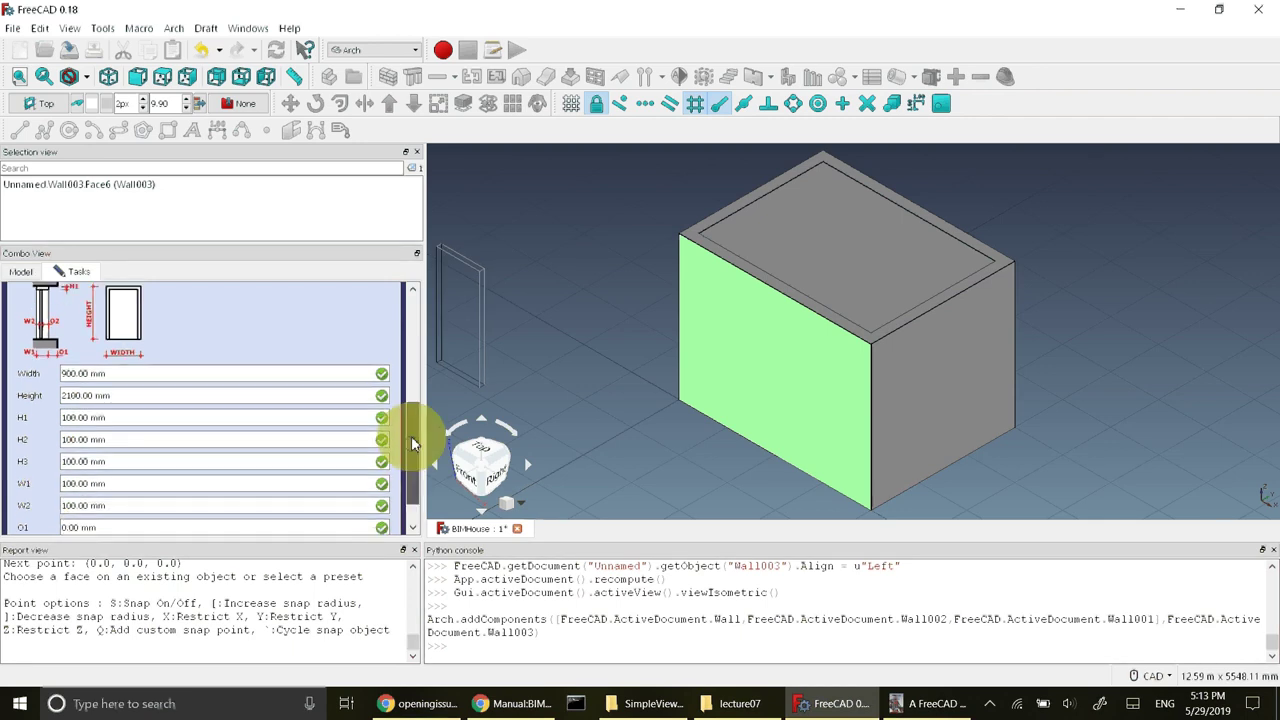
scroll(411, 436, up, 1)
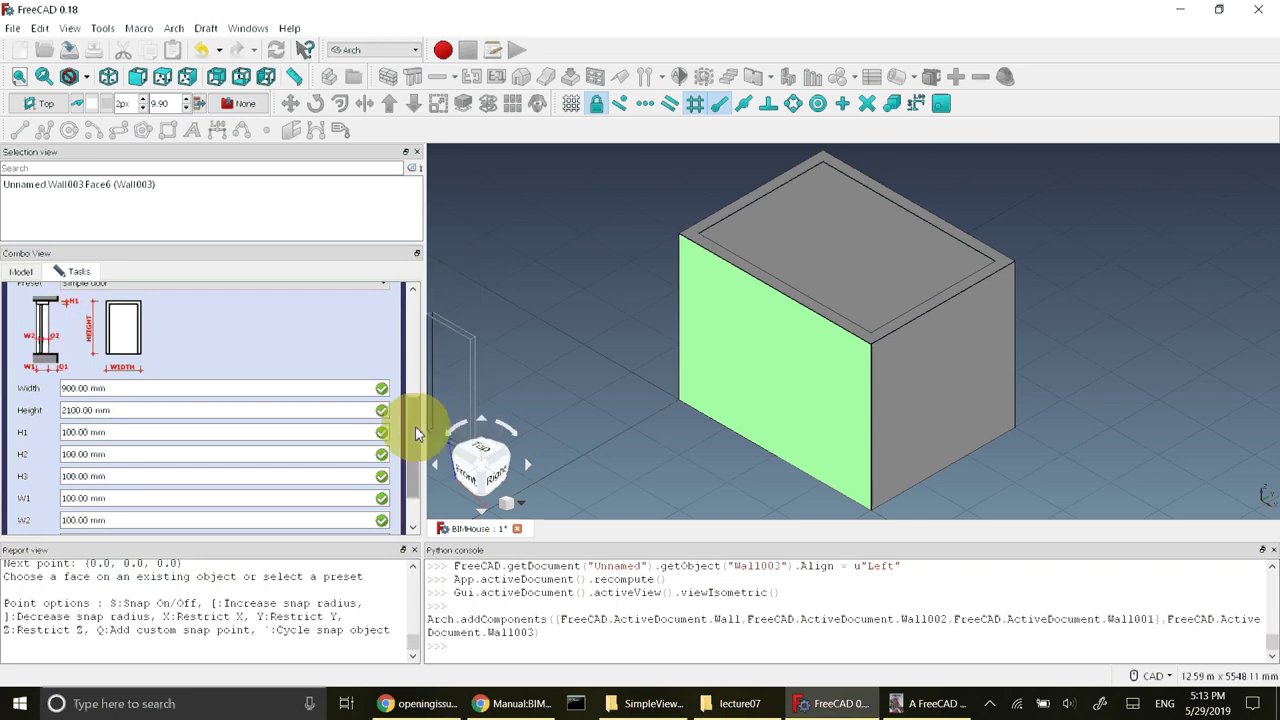
scroll(417, 433, down, 2)
drag(420, 452, 420, 438)
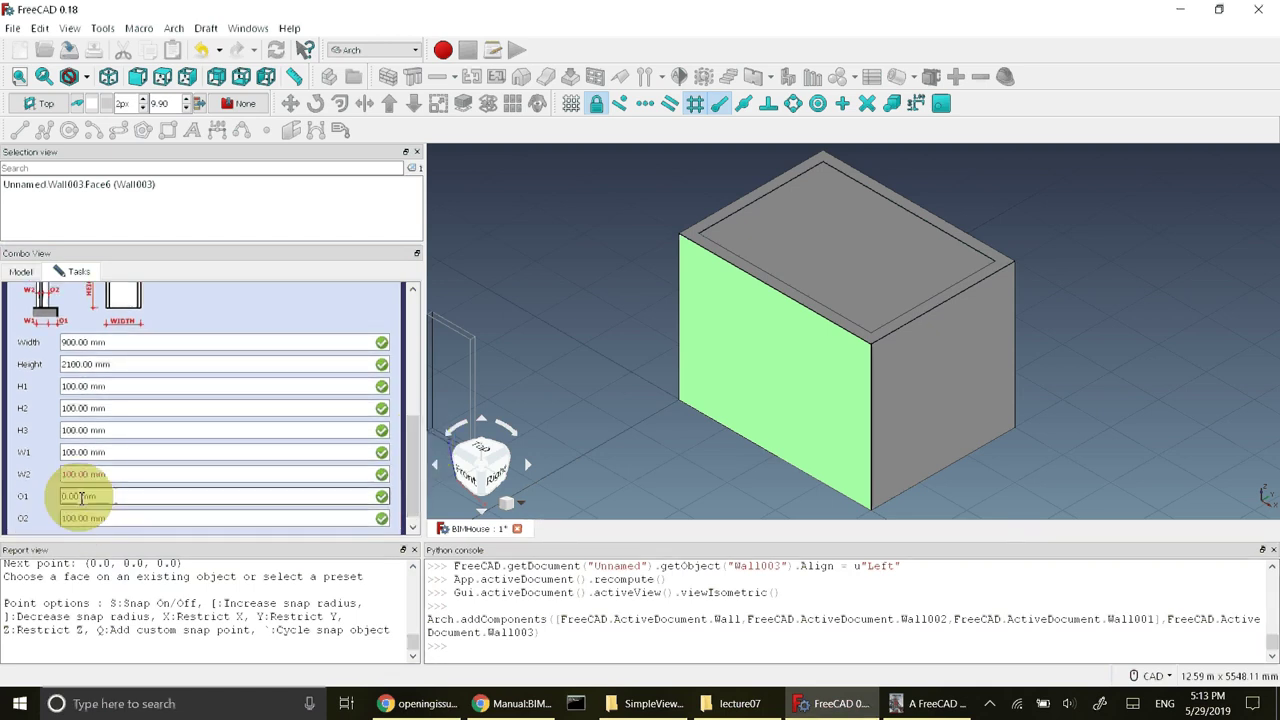
text(50)
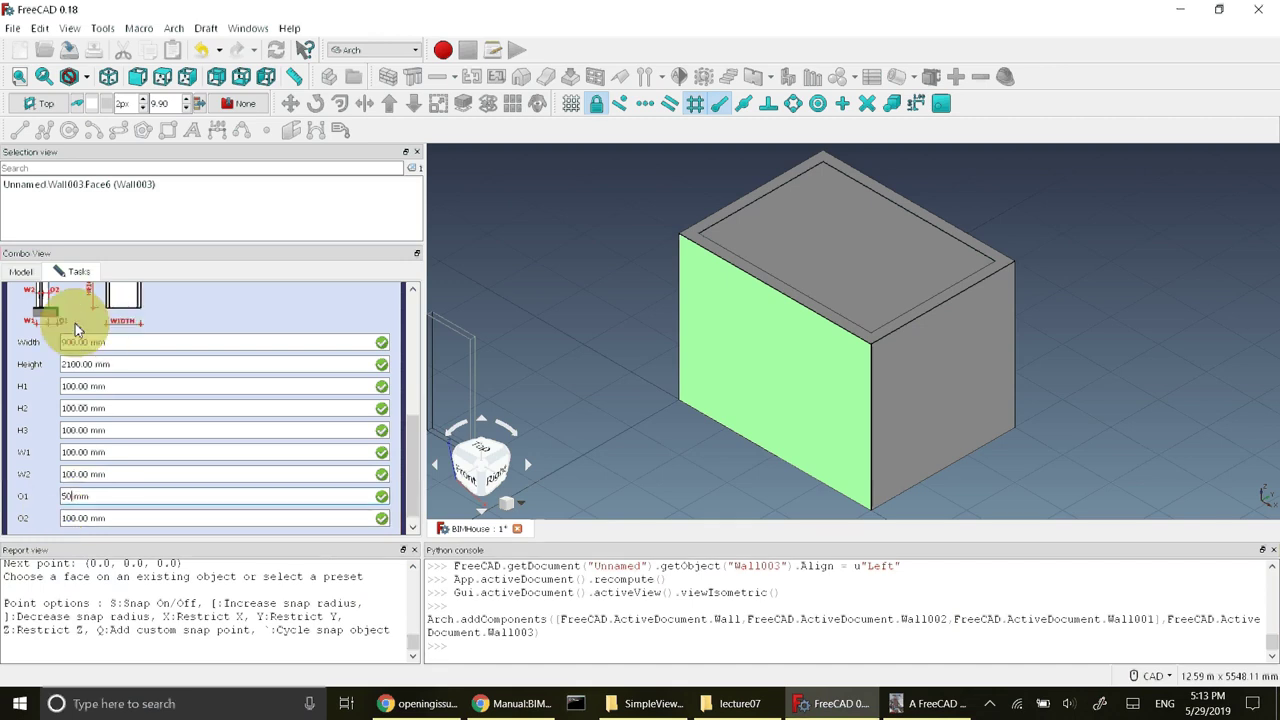
click(91, 518)
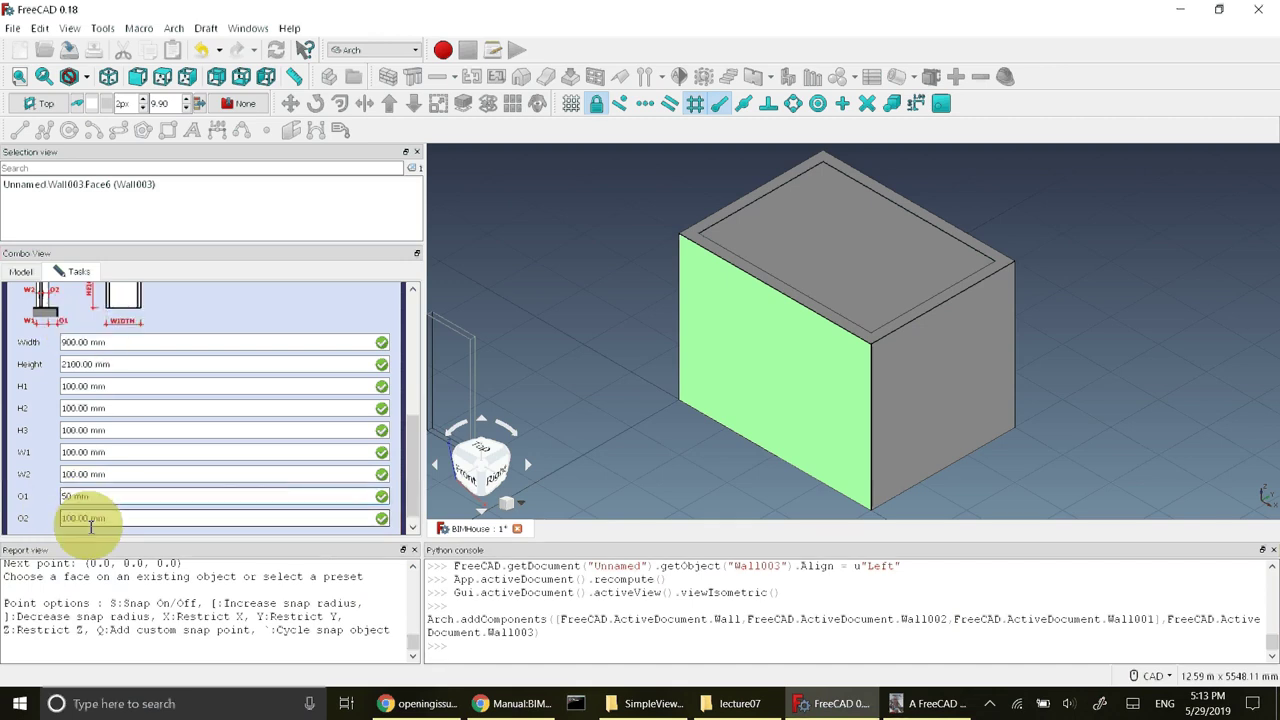
text(35)
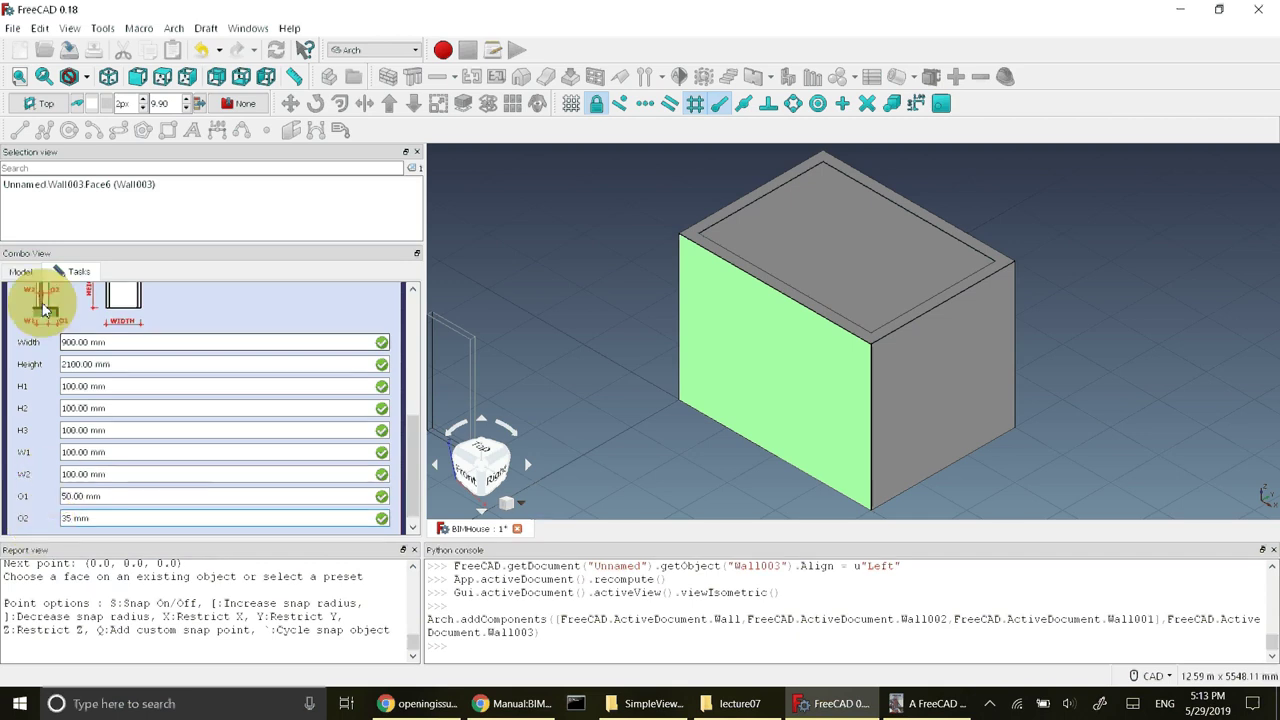
double_click(89, 476)
text(30)
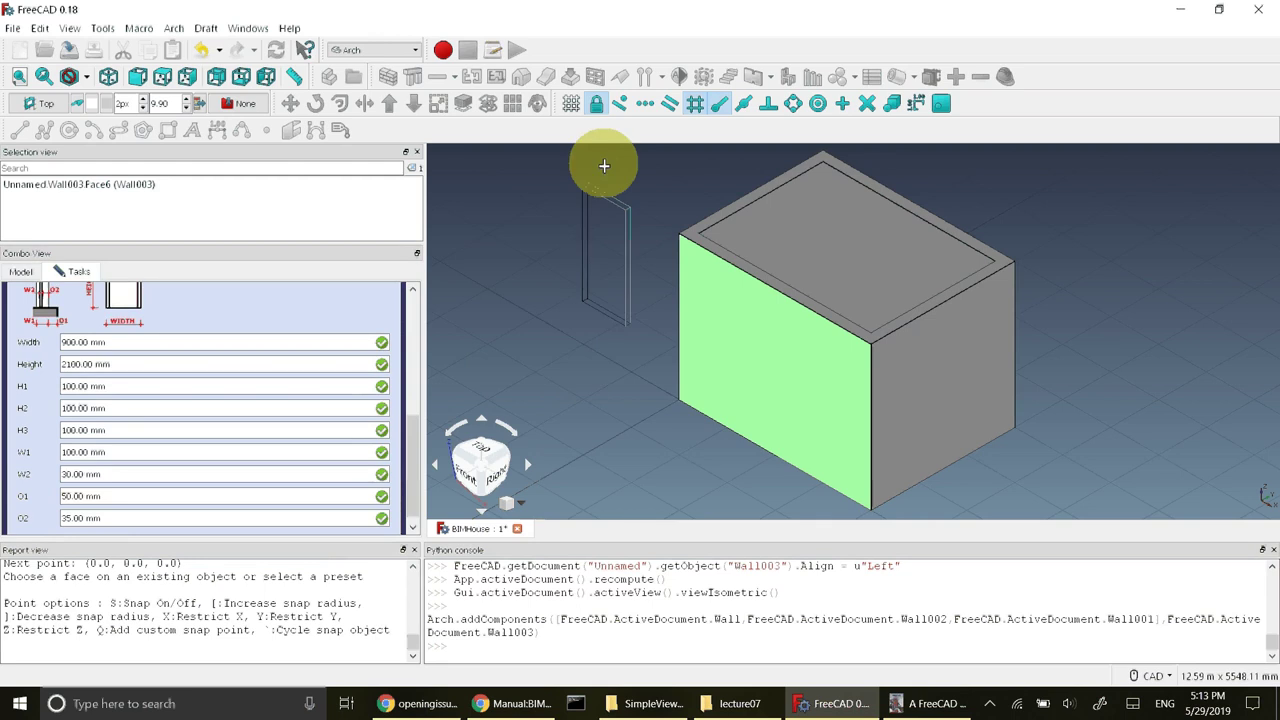
Enable Nearest snap and drop the door near the front wall's bottom right
click(619, 106)
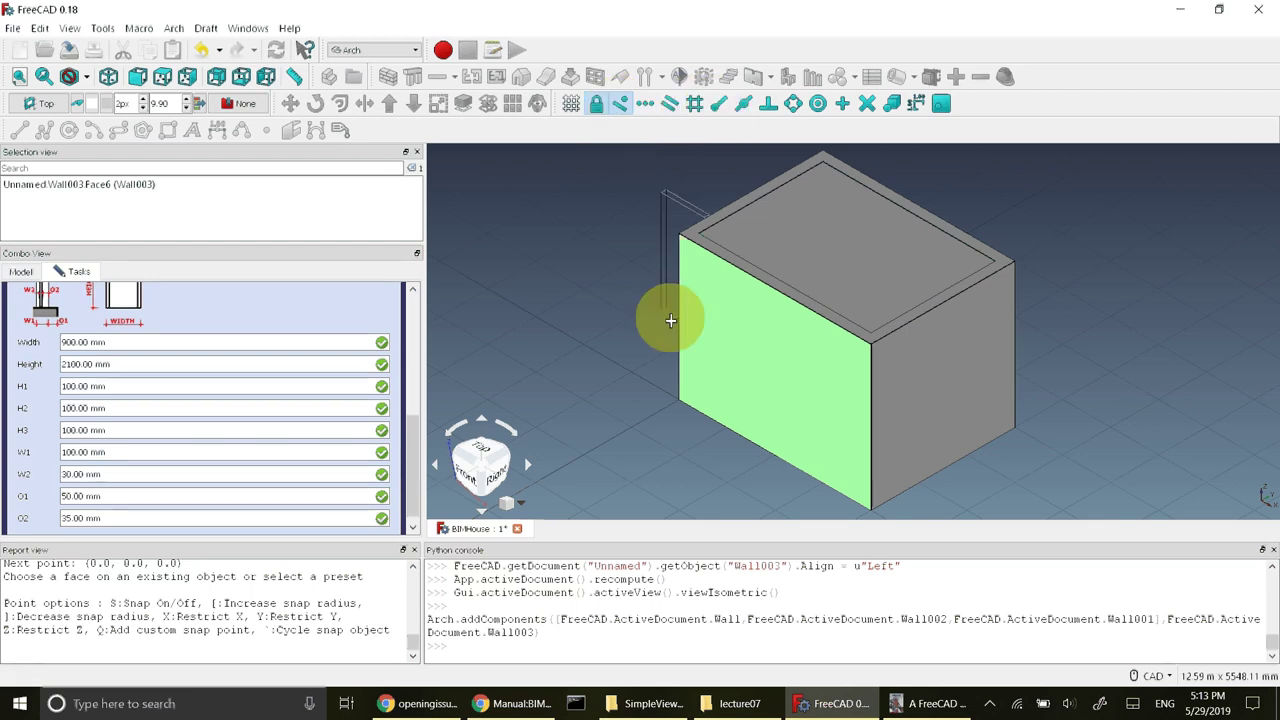
click(768, 424)
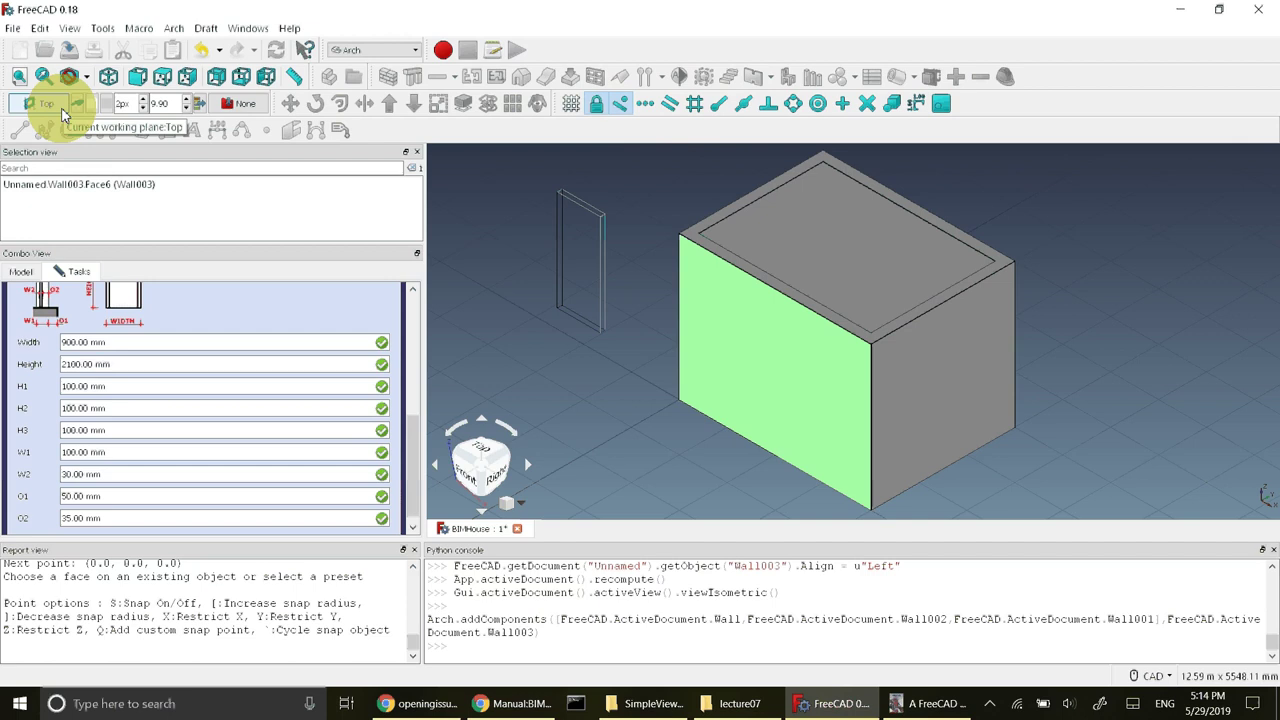
click(540, 361)
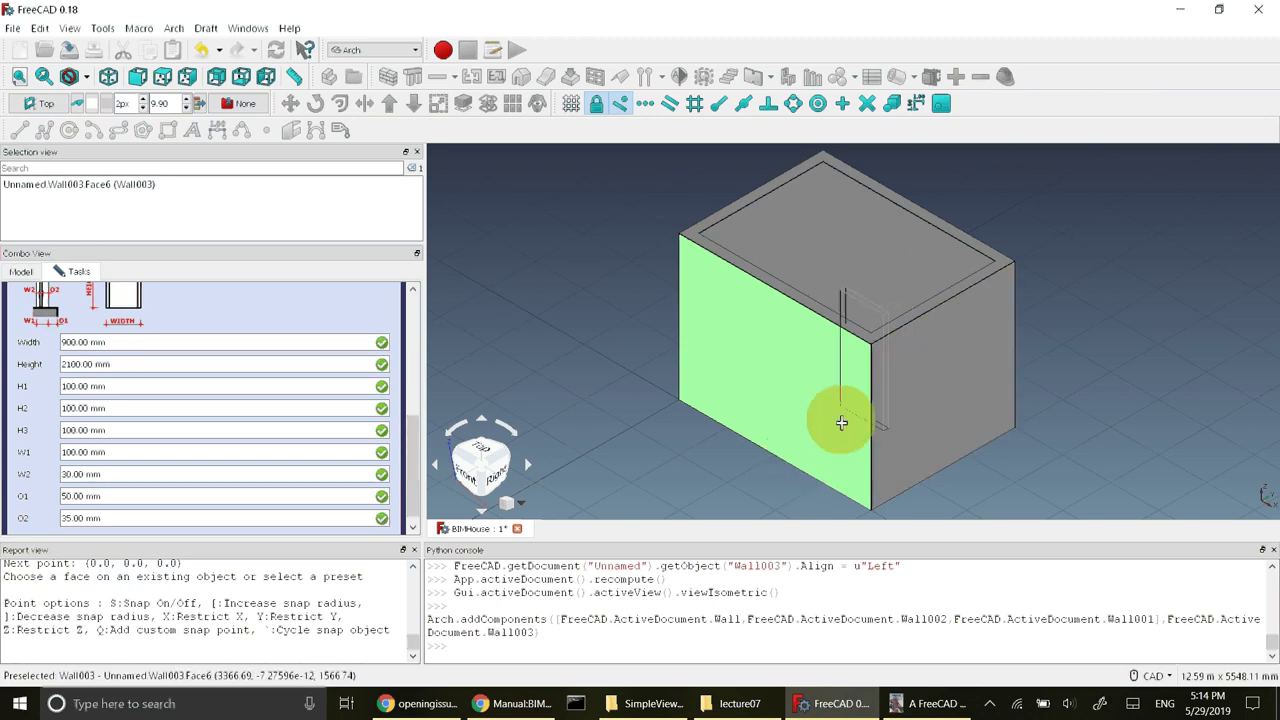
click(795, 468)
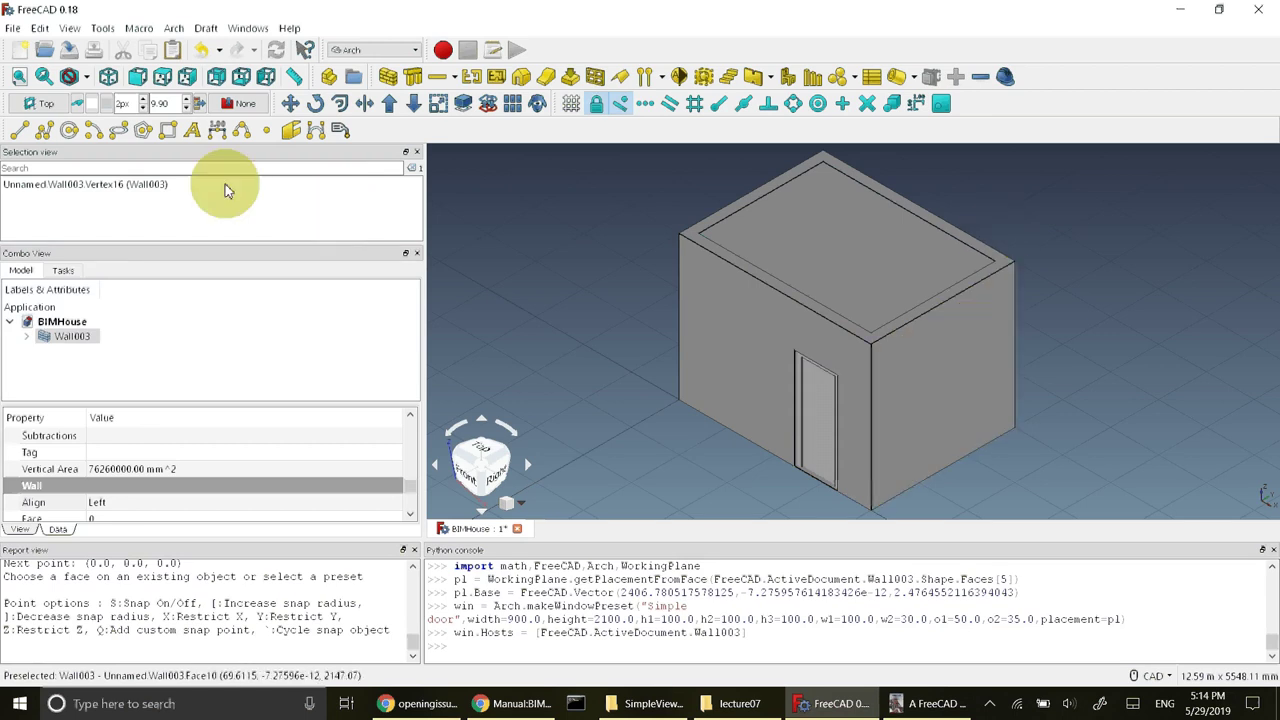
Reset the working plane to automatic and expand Wall003 in the model tree
click(46, 102)
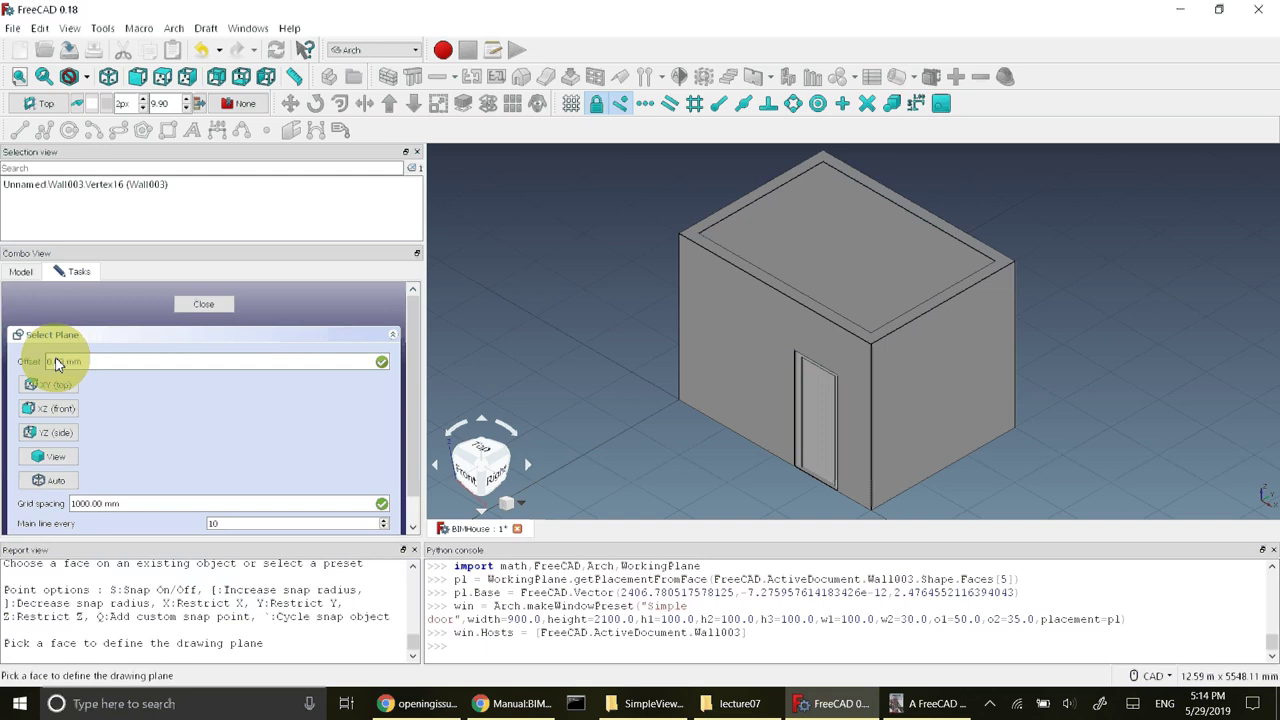
click(62, 480)
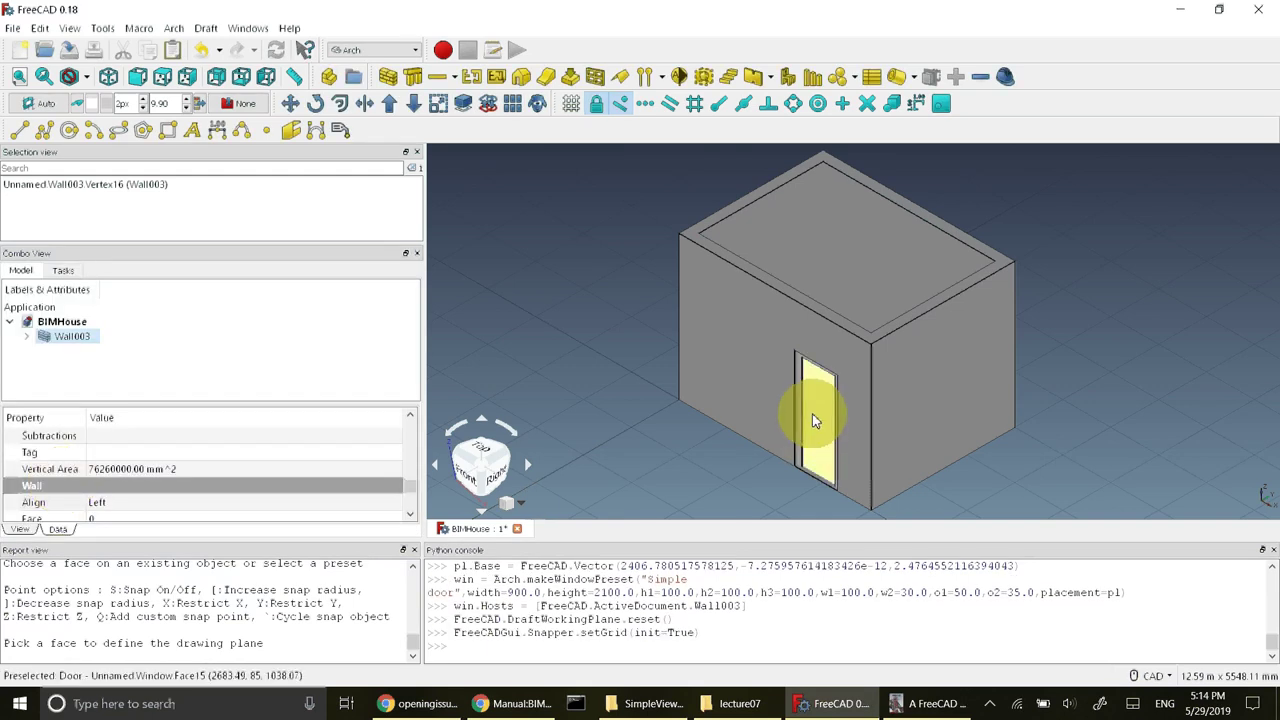
click(28, 337)
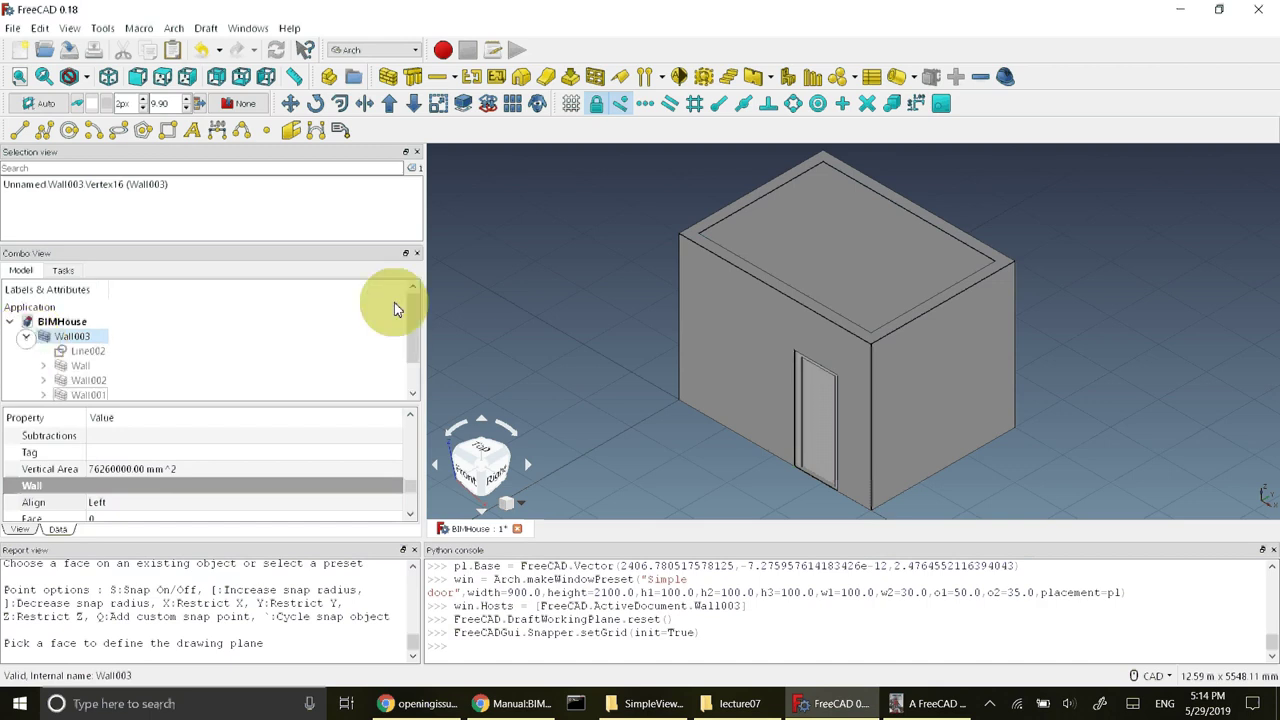
drag(412, 345, 412, 364)
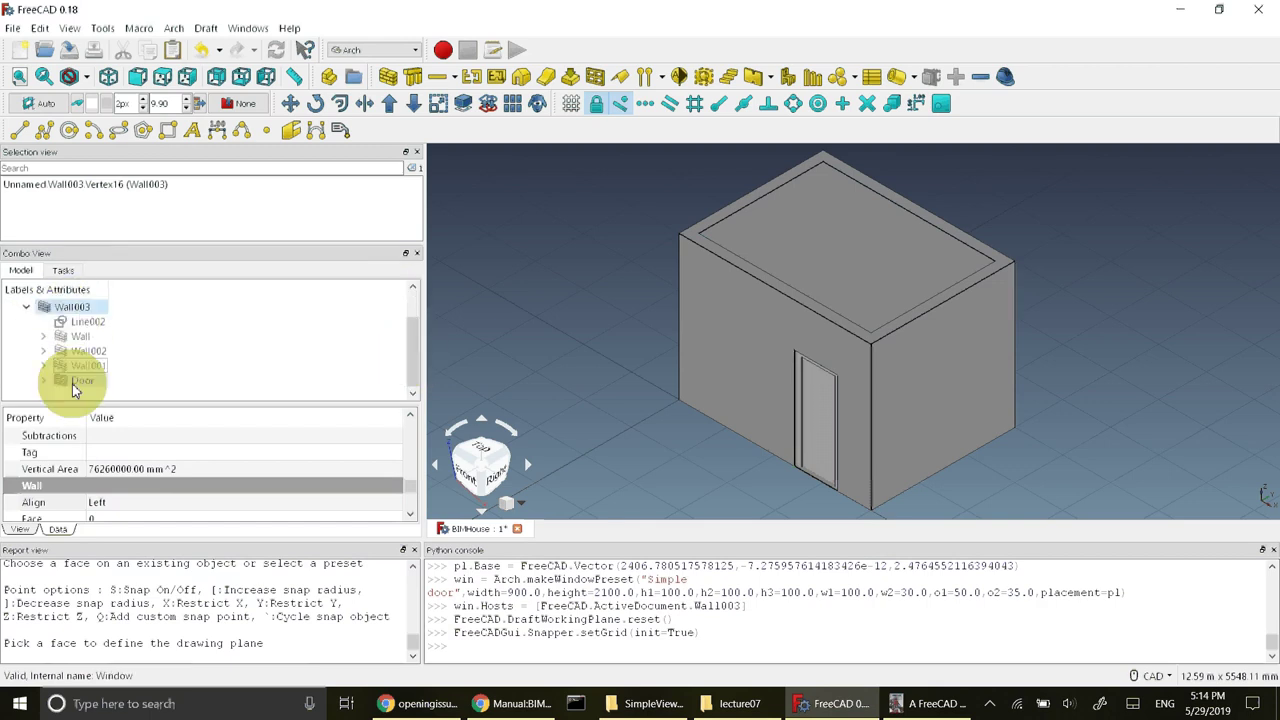
Reveal the door Sketch's placement position (2406.78, 0, 2.48 mm) in the Data tab
click(42, 380)
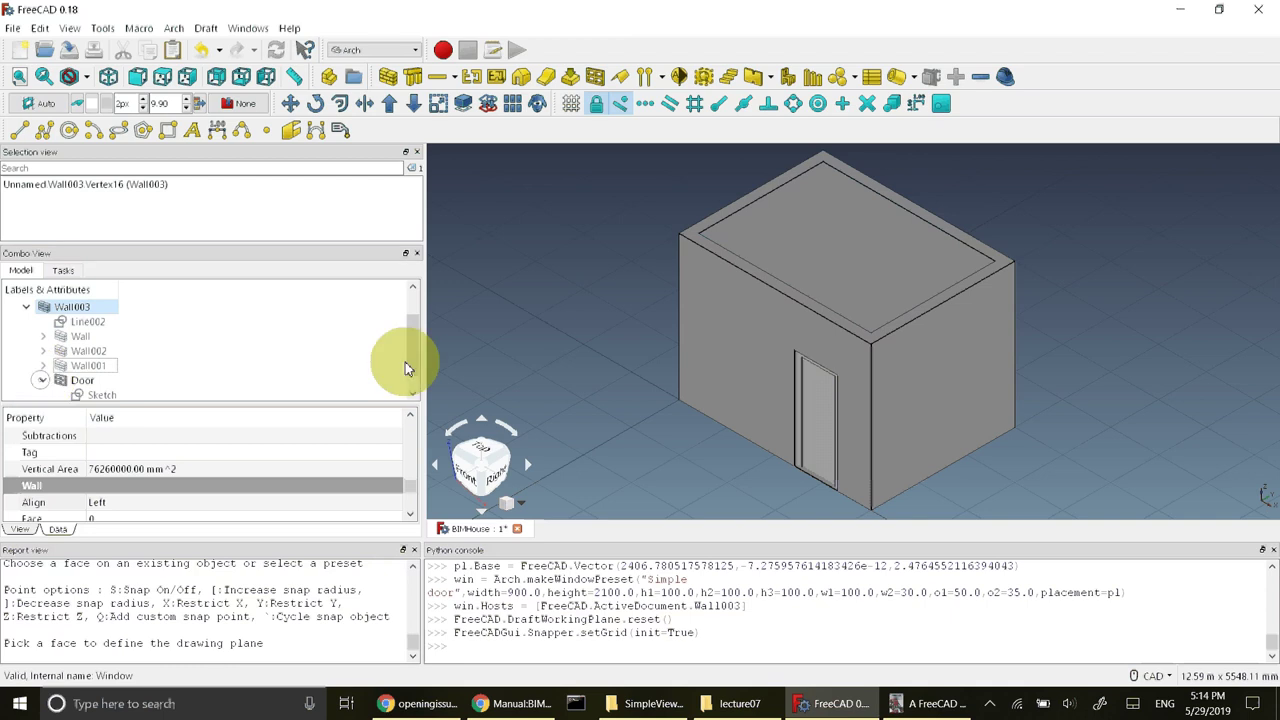
scroll(405, 365, down, 1)
click(101, 380)
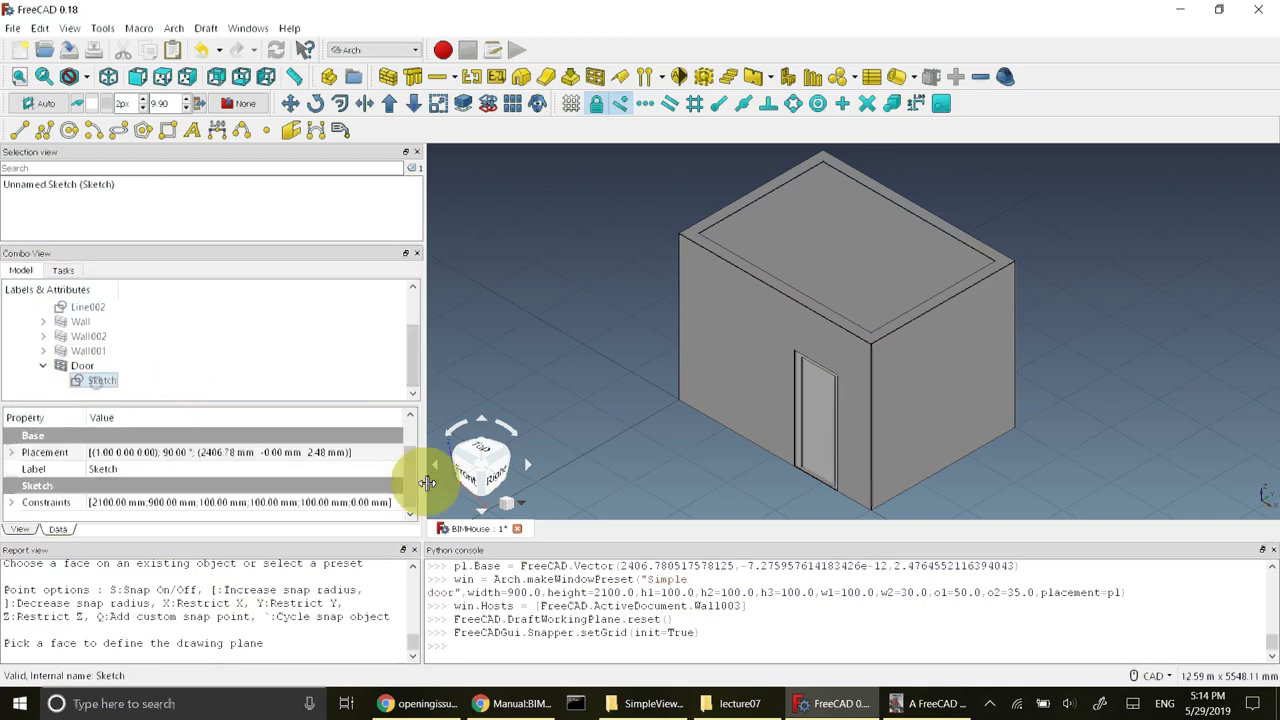
scroll(414, 470, up, 1)
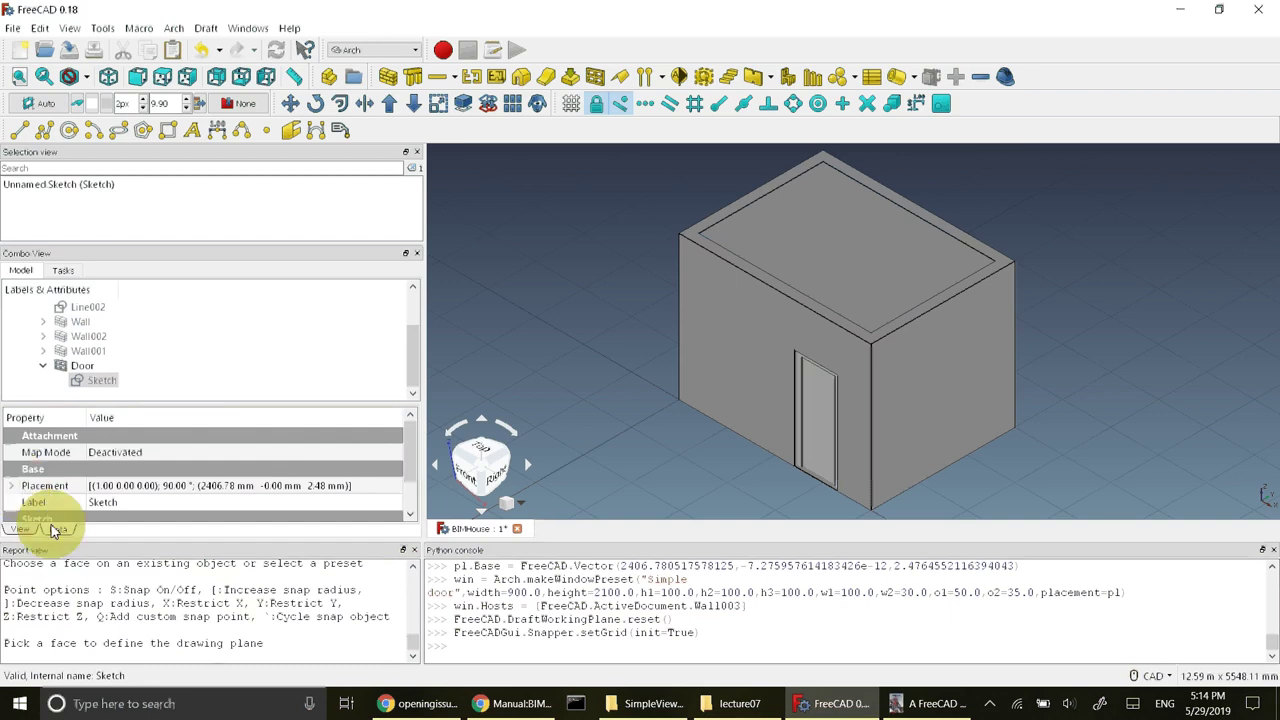
click(12, 486)
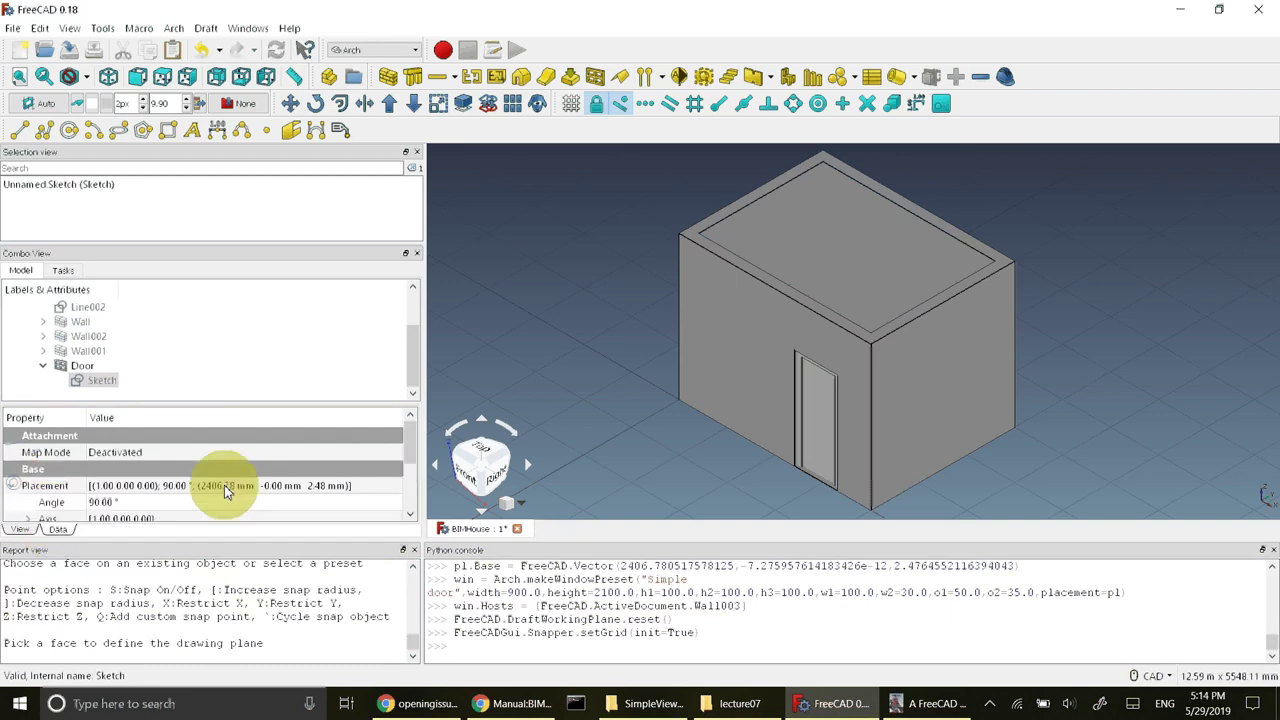
drag(407, 448, 407, 478)
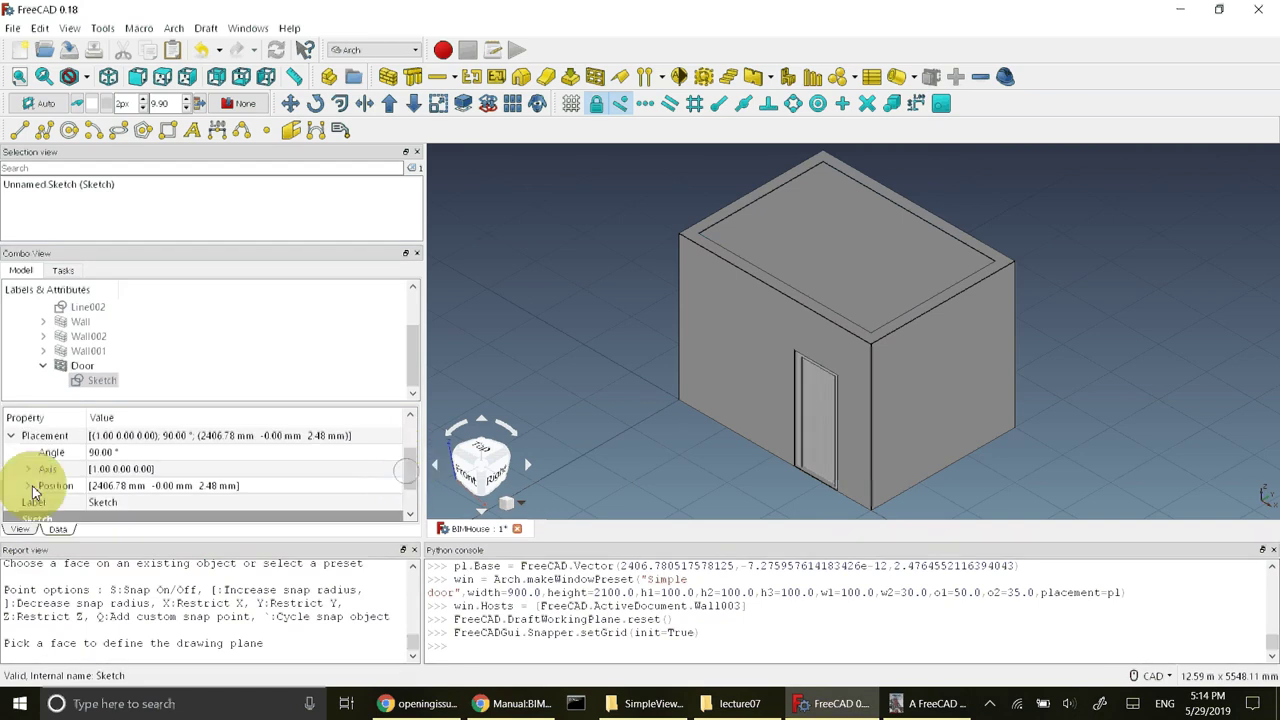
click(28, 485)
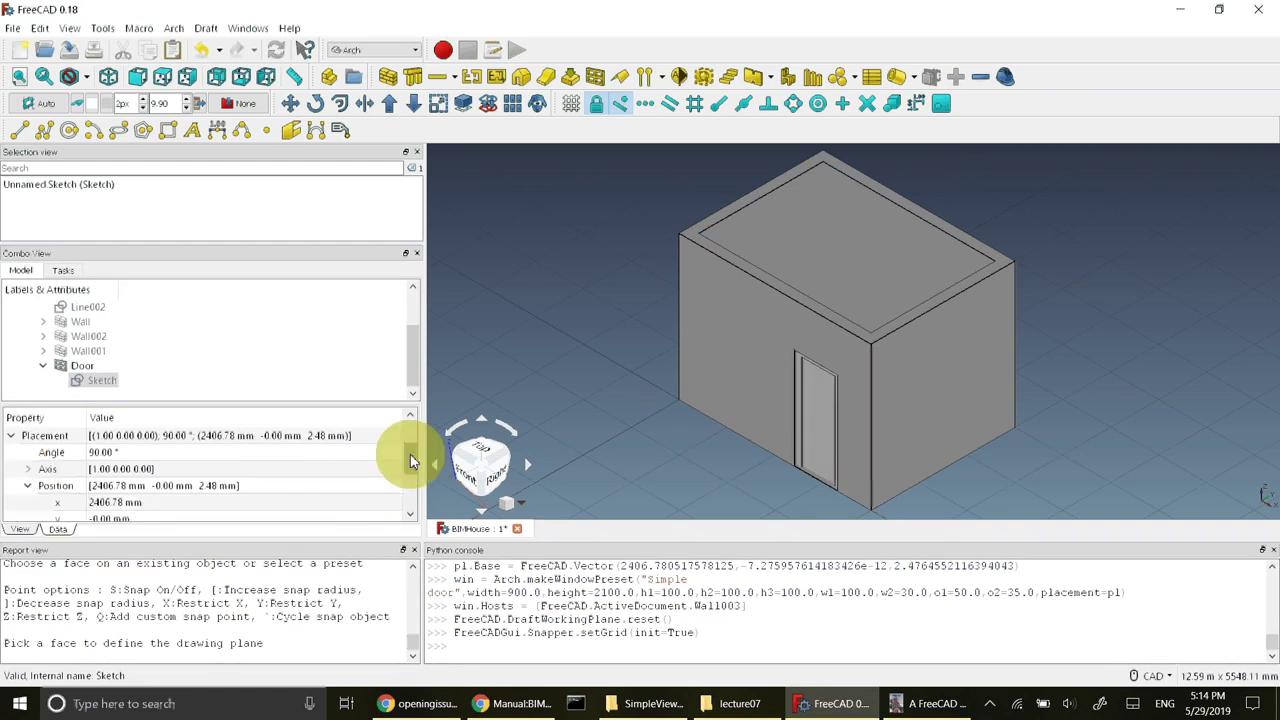
scroll(410, 460, down, 1)
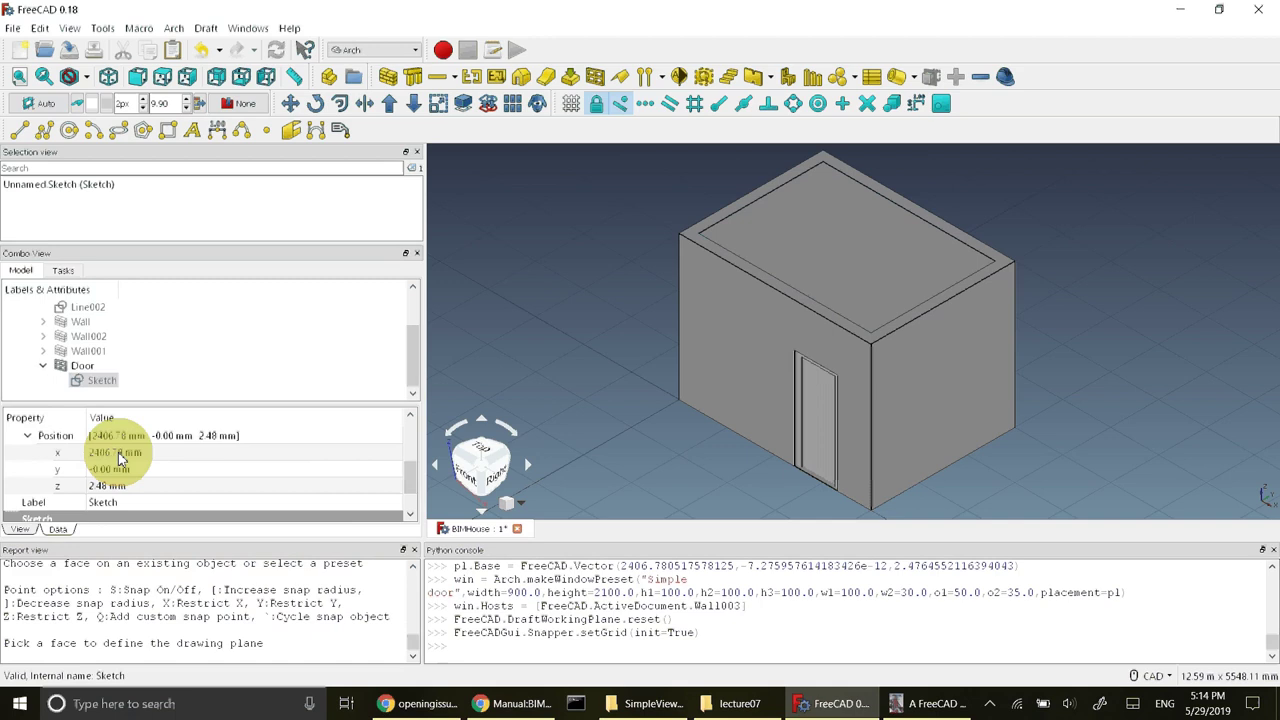
Glance at the PDF manual, then turn on Nearest snap in FreeCAD
click(893, 708)
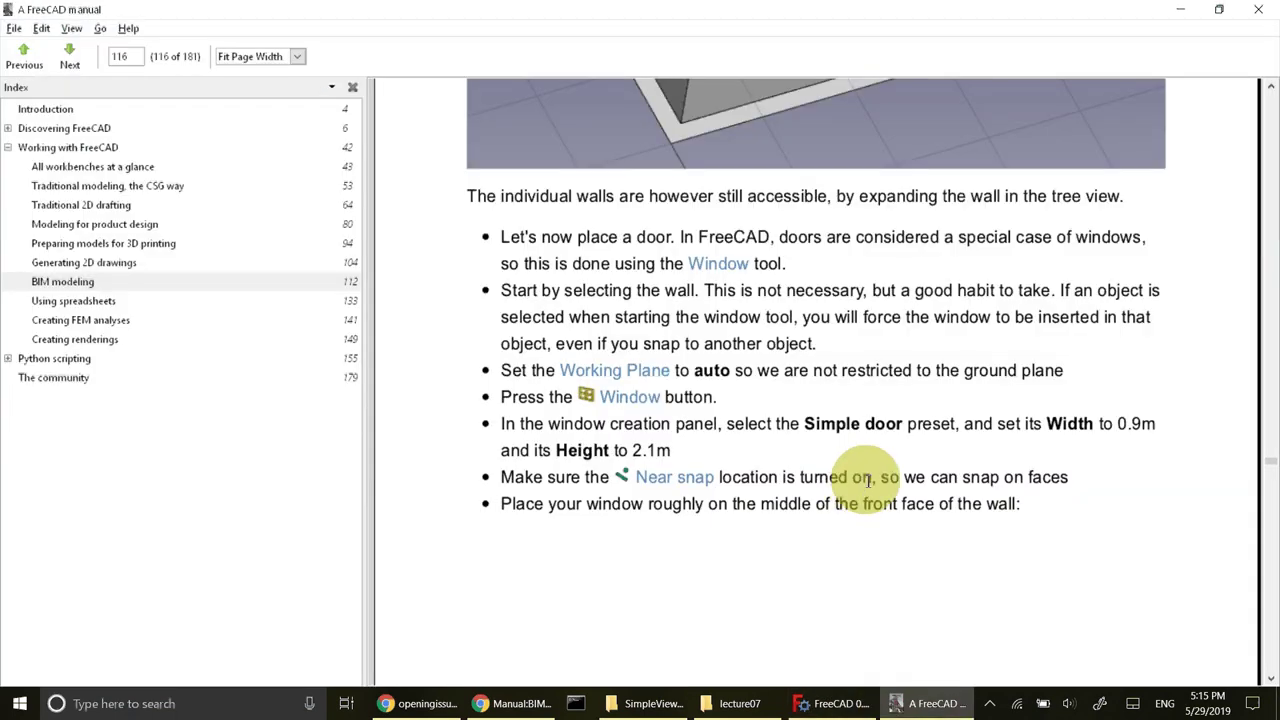
scroll(865, 478, down, 2)
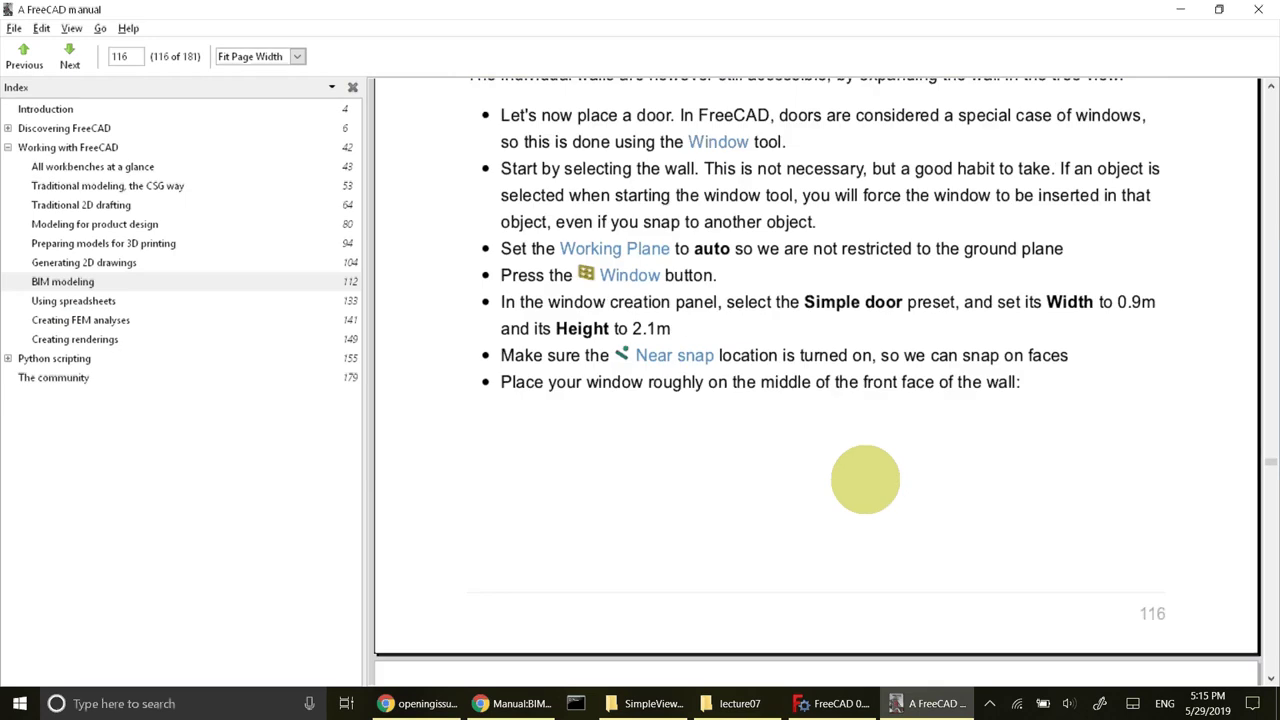
scroll(865, 478, down, 3)
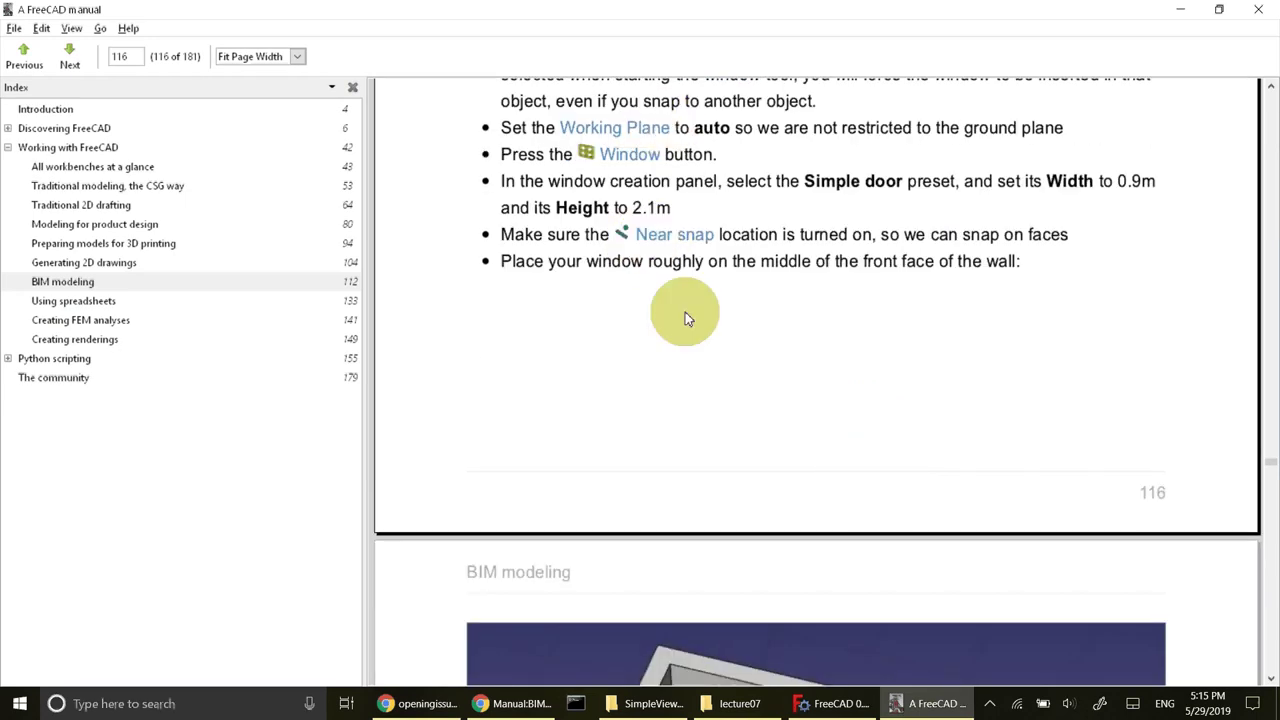
click(830, 708)
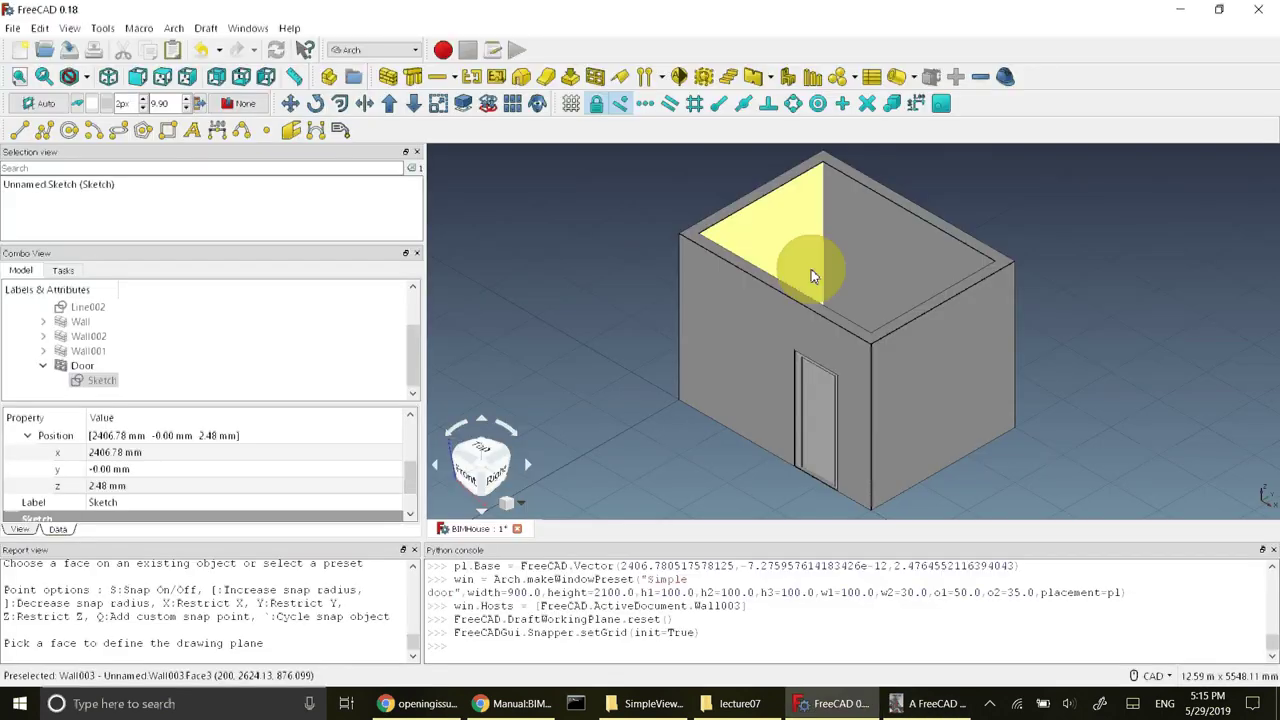
click(623, 105)
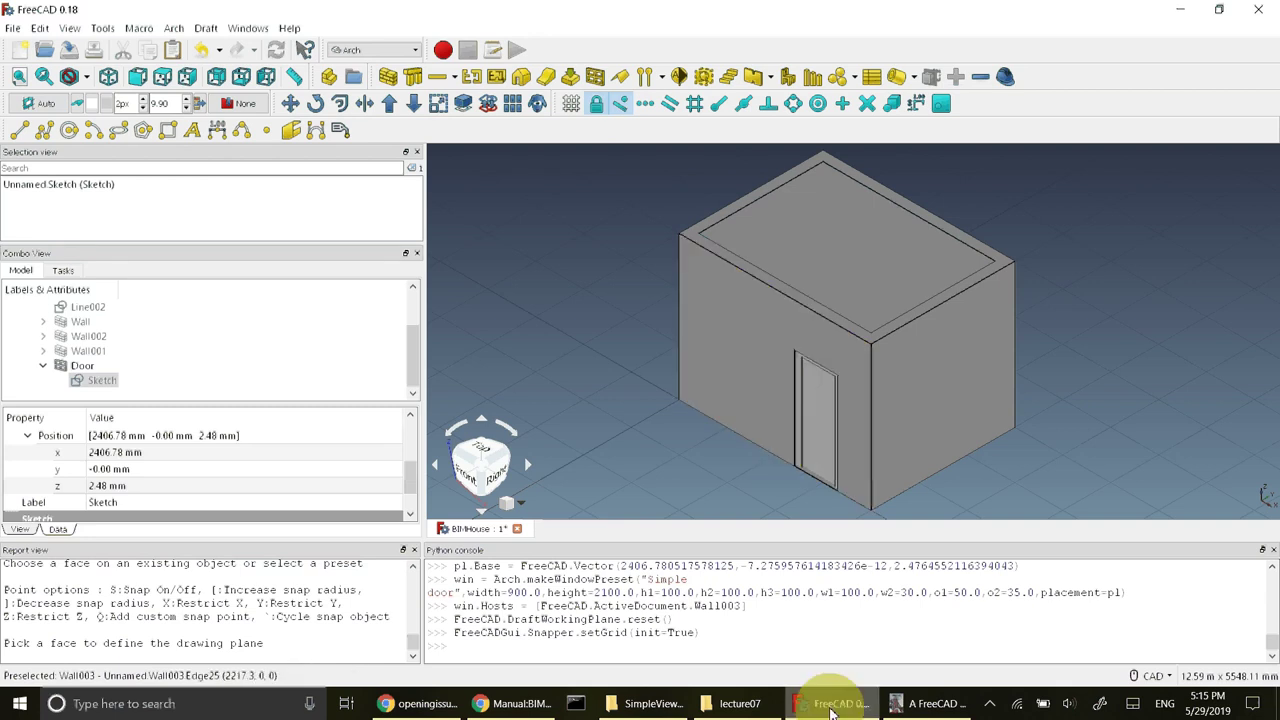
Scroll the manual to page 118, where the door sketch goes to x 2 m, y 0, z 0
click(914, 700)
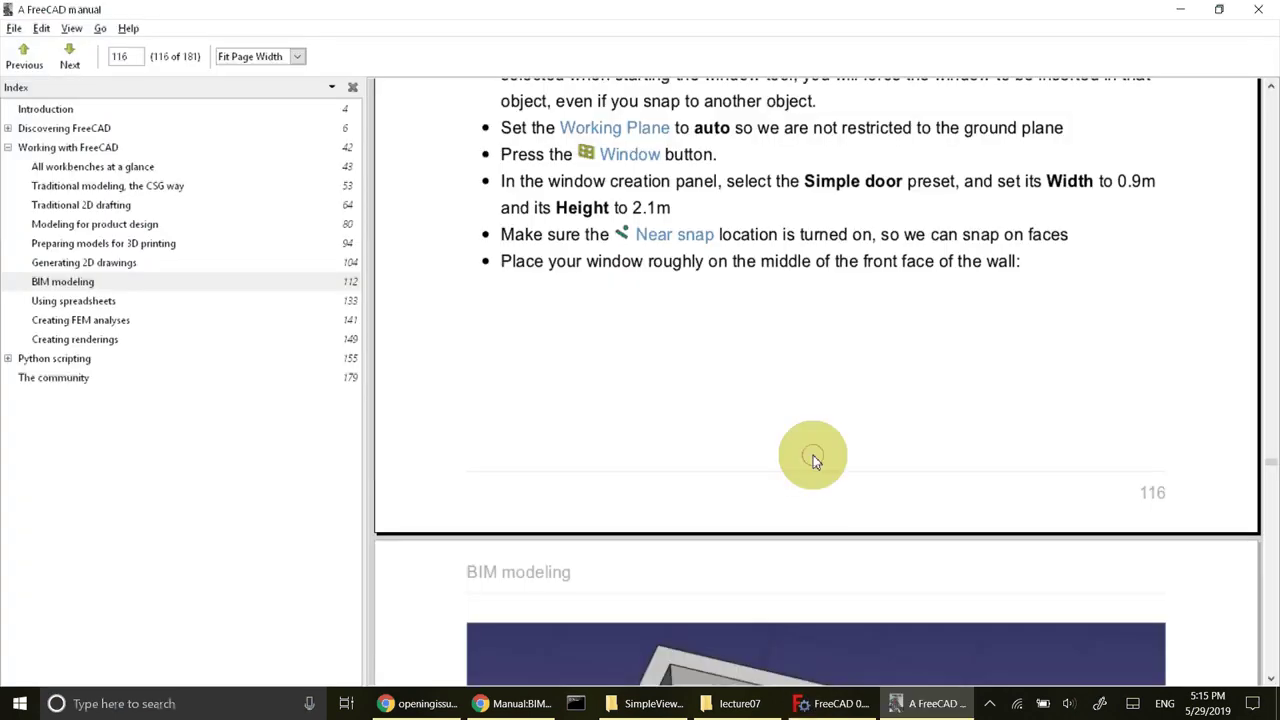
scroll(813, 455, down, 1)
scroll(813, 455, down, 3)
scroll(813, 455, down, 4)
scroll(813, 455, down, 4)
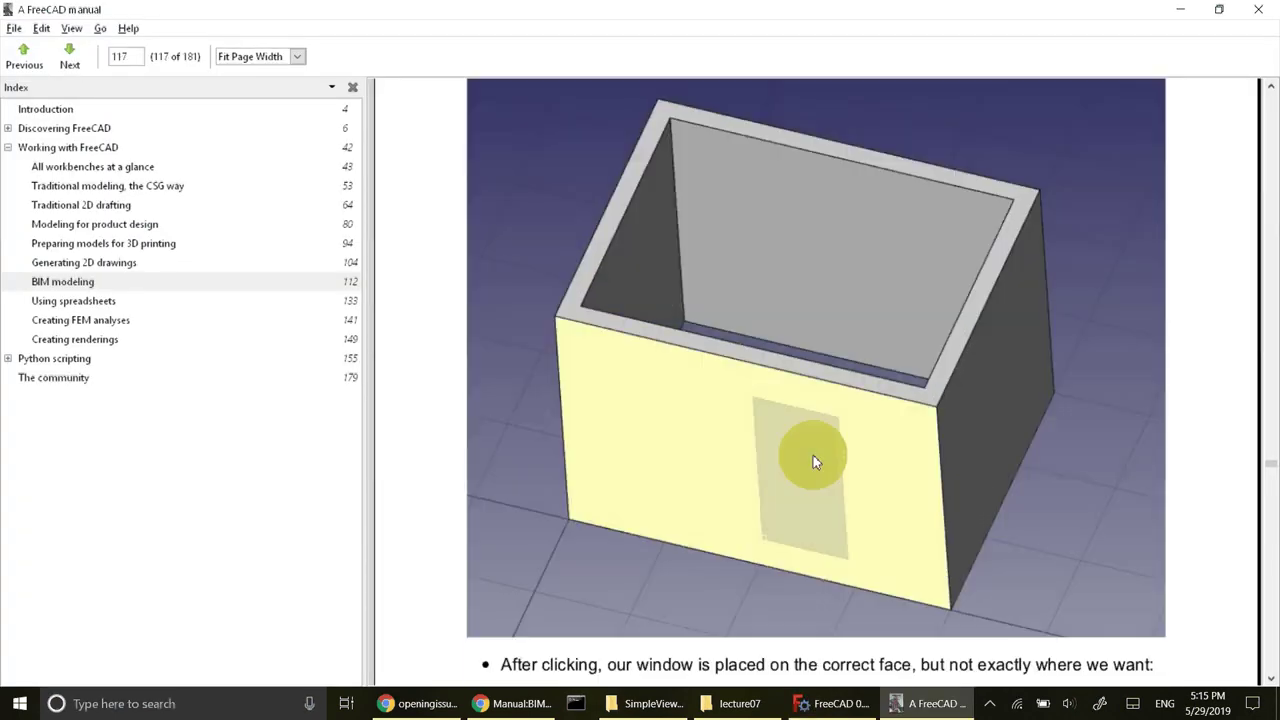
scroll(813, 458, down, 4)
scroll(813, 458, down, 3)
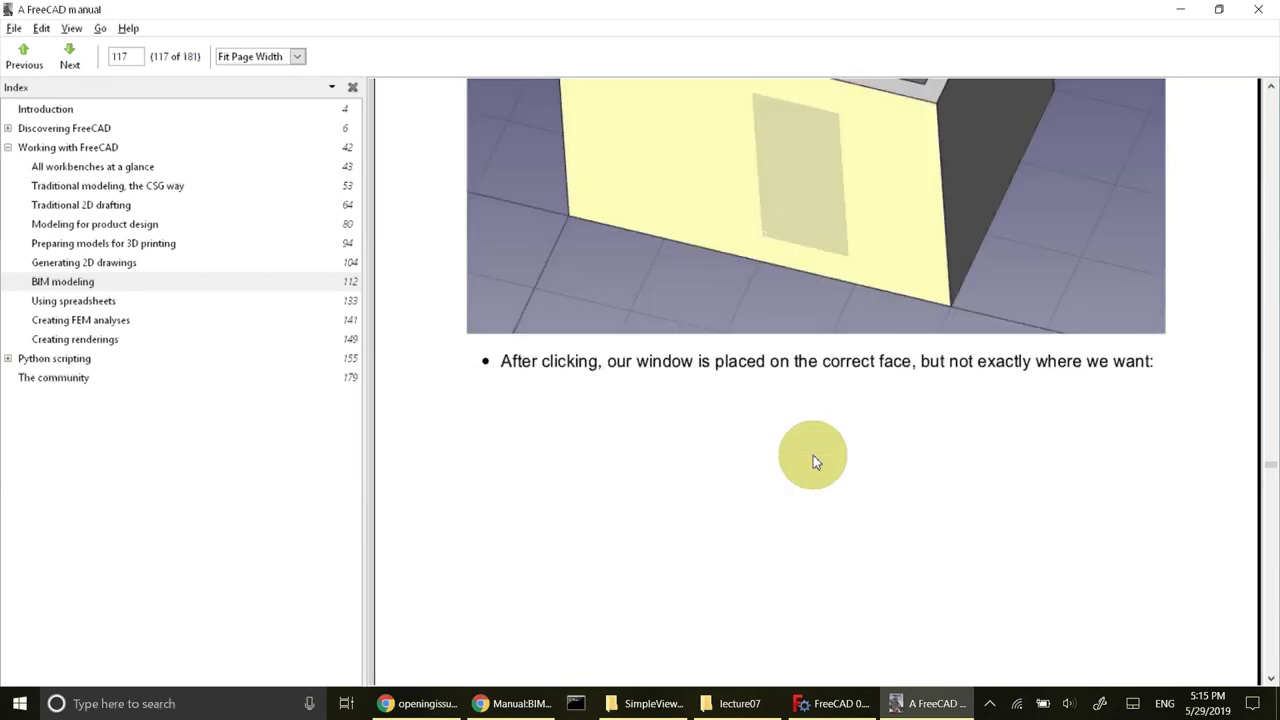
scroll(813, 458, down, 4)
scroll(813, 455, down, 4)
scroll(813, 455, down, 4)
scroll(813, 455, down, 3)
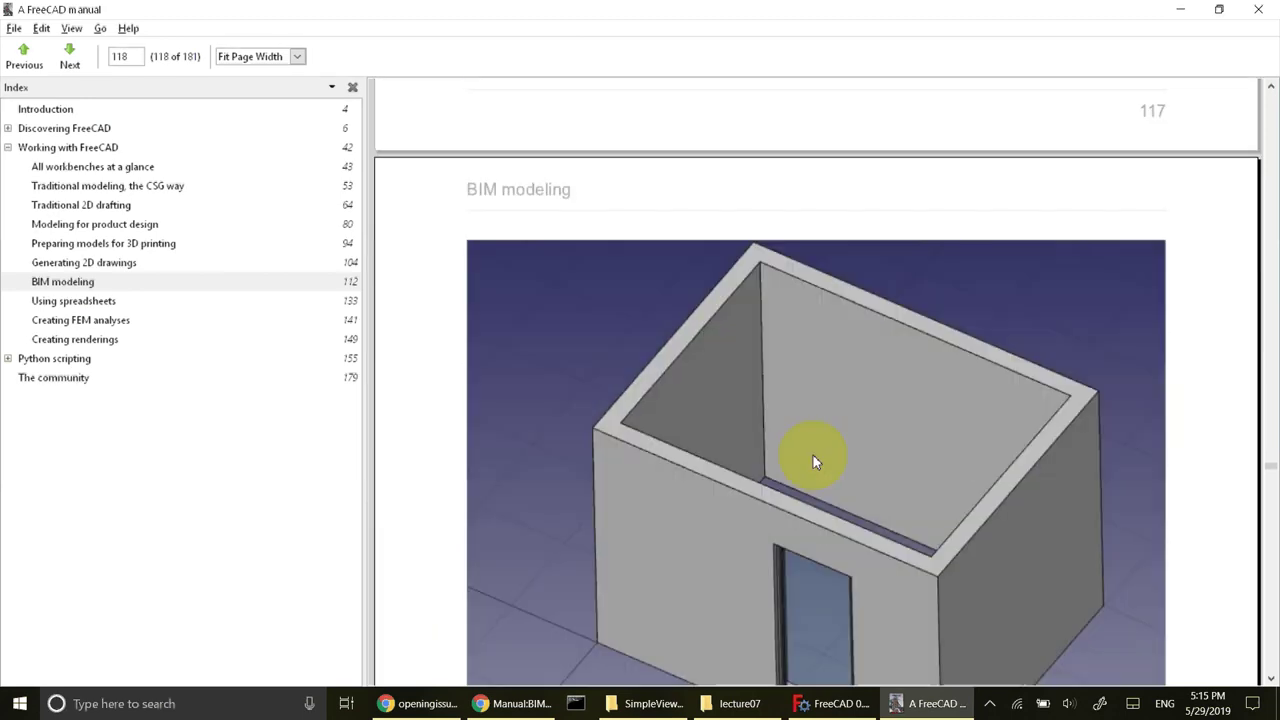
scroll(813, 455, down, 4)
scroll(813, 455, down, 3)
scroll(813, 455, down, 3)
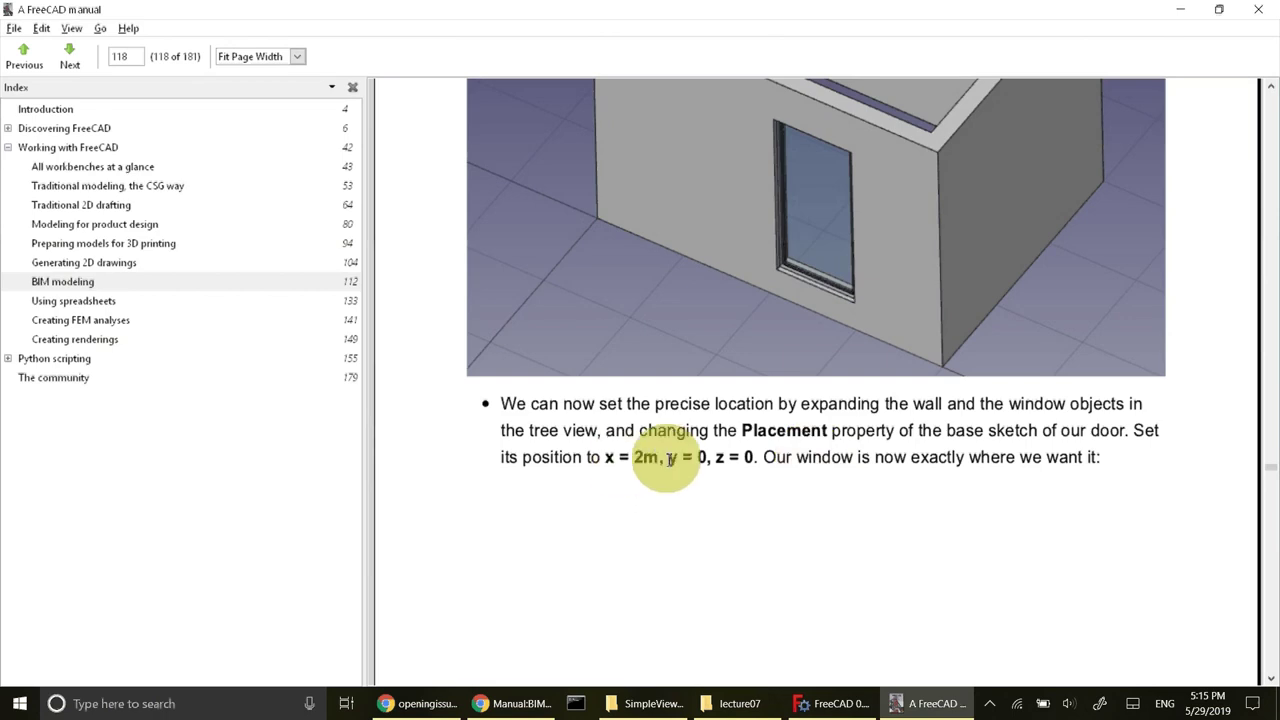
Enter the door sketch's position as x 2000, y 0, z 0 mm
click(840, 705)
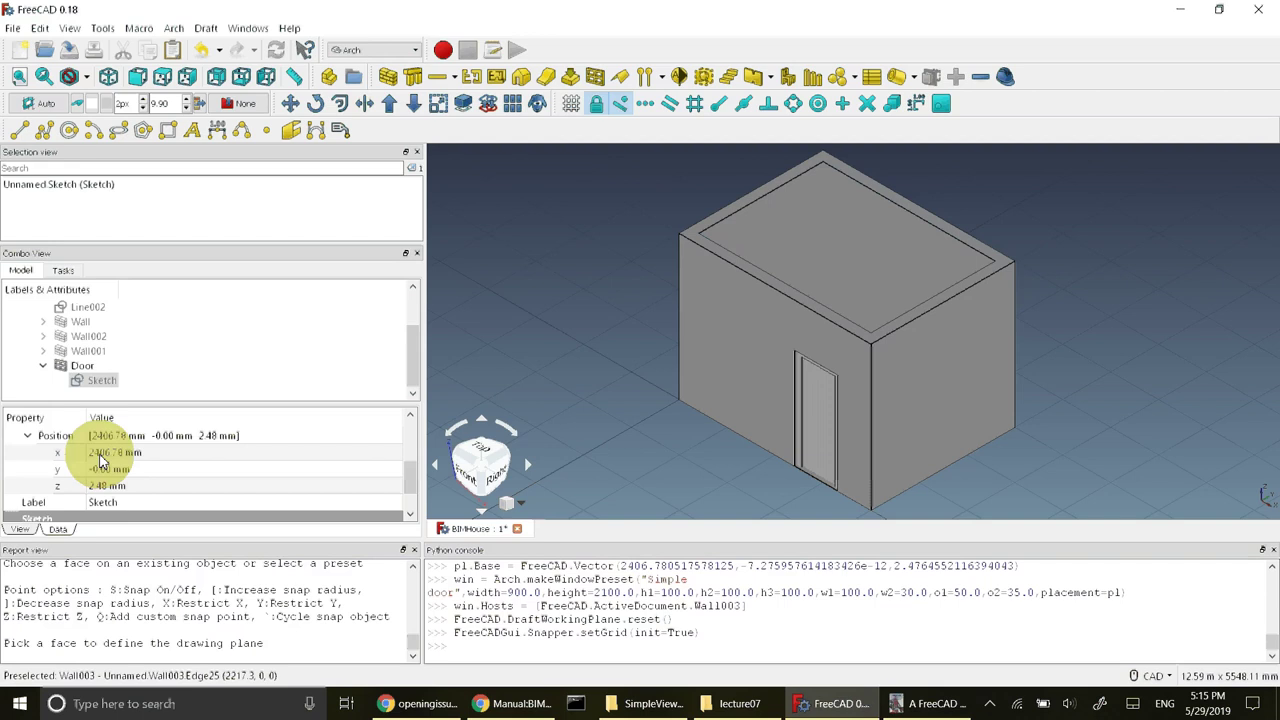
click(110, 455)
text(200)
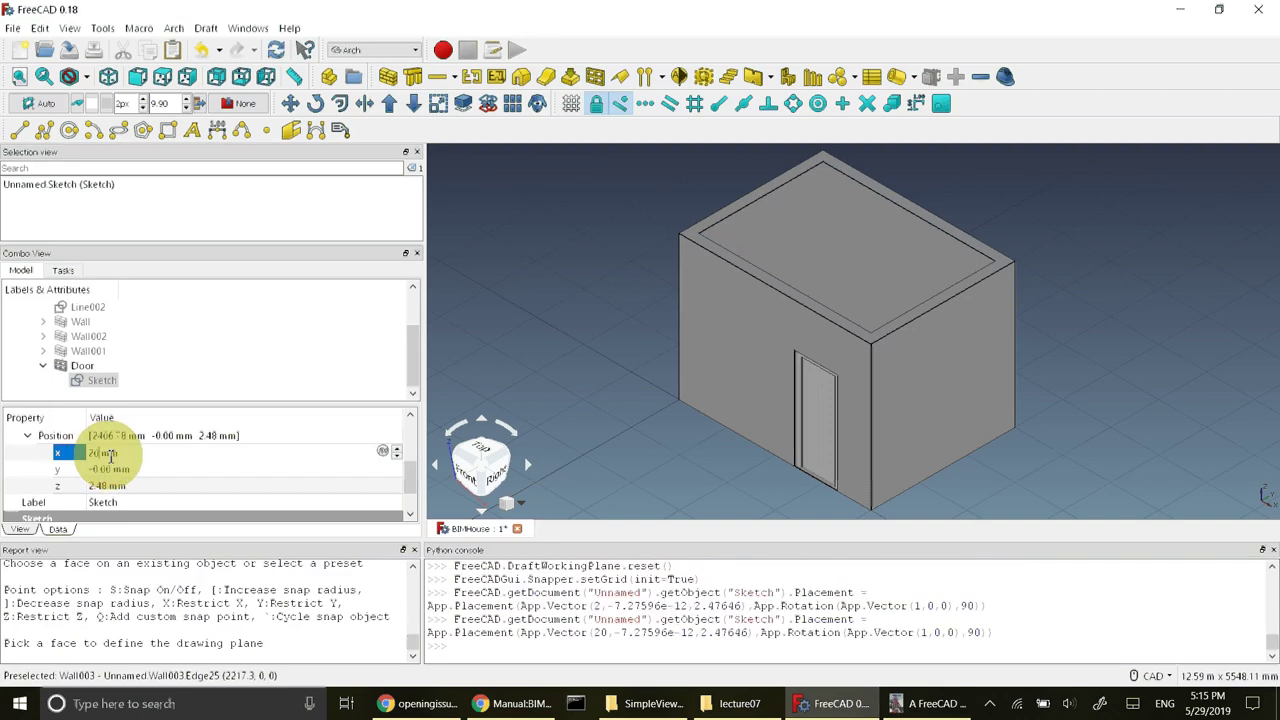
text(0)
click(112, 470)
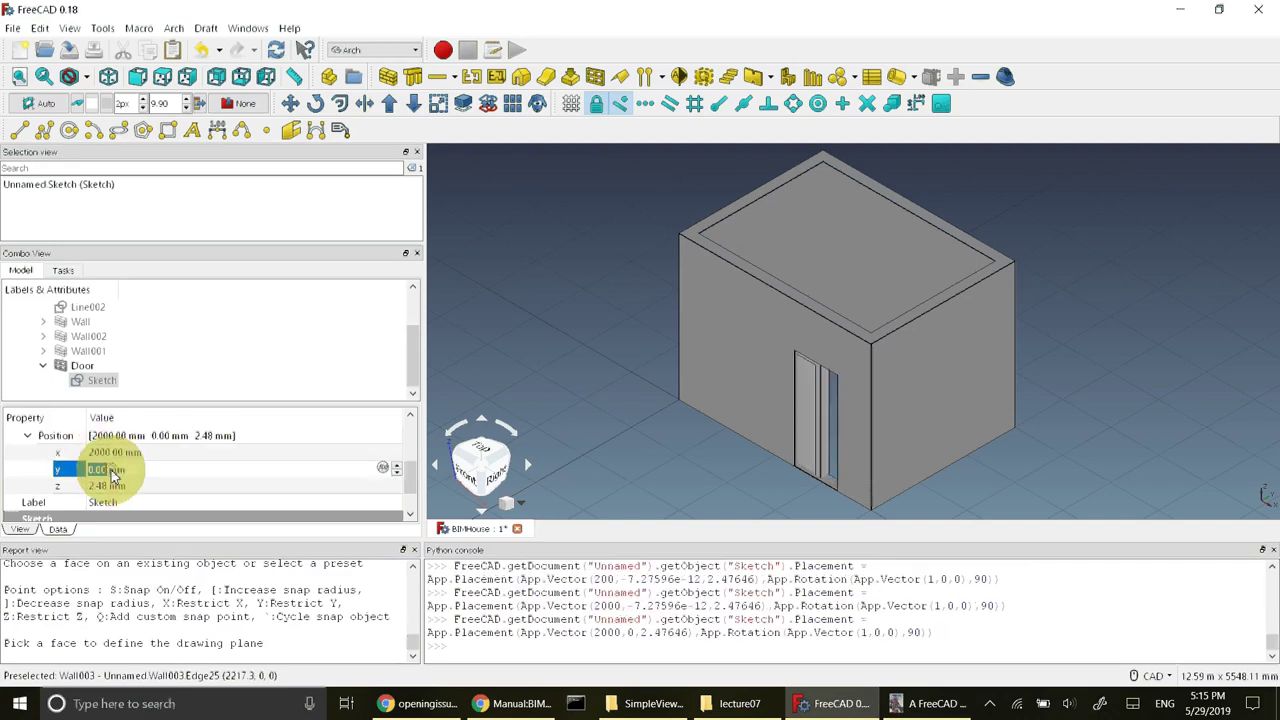
text(0)
click(107, 487)
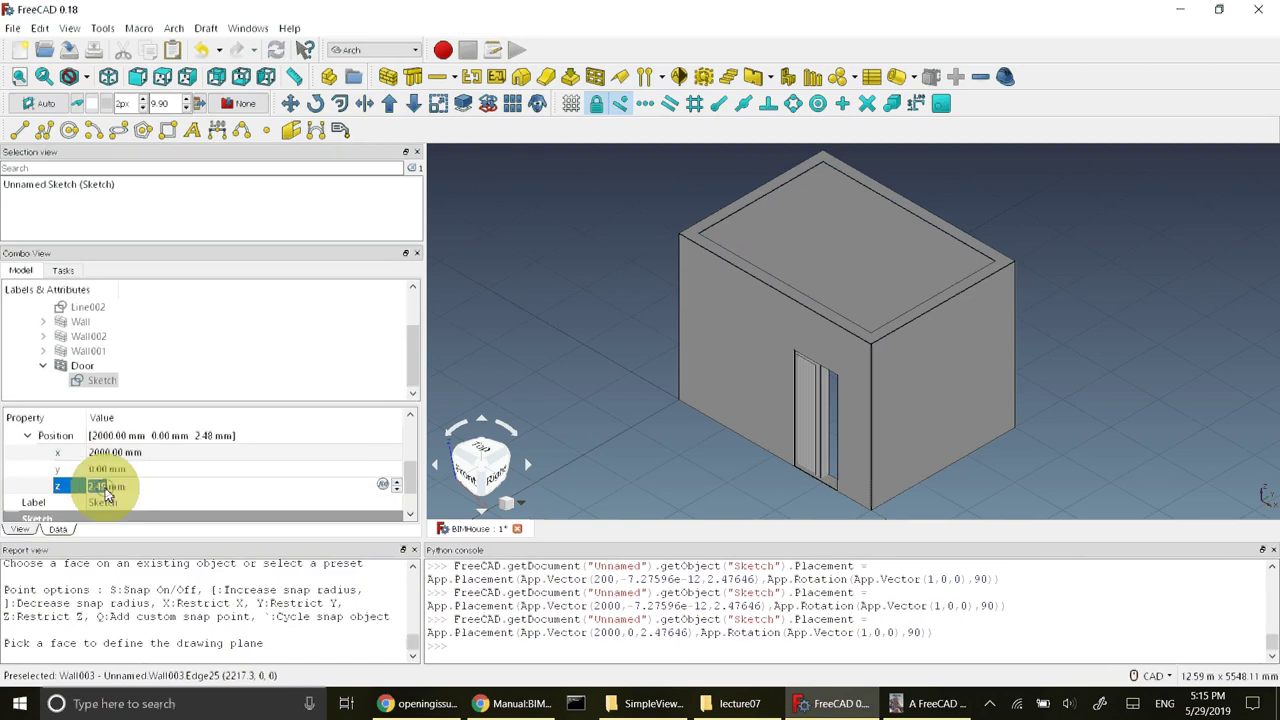
text(0)
click(113, 470)
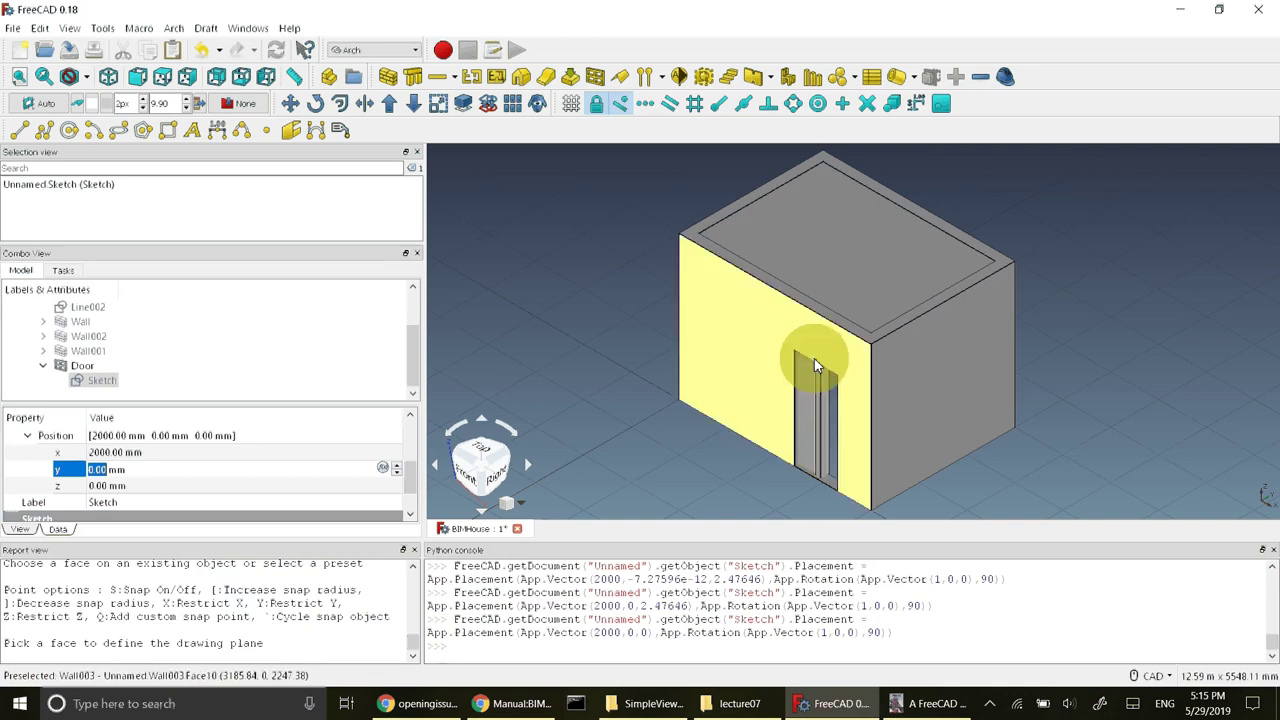
click(91, 366)
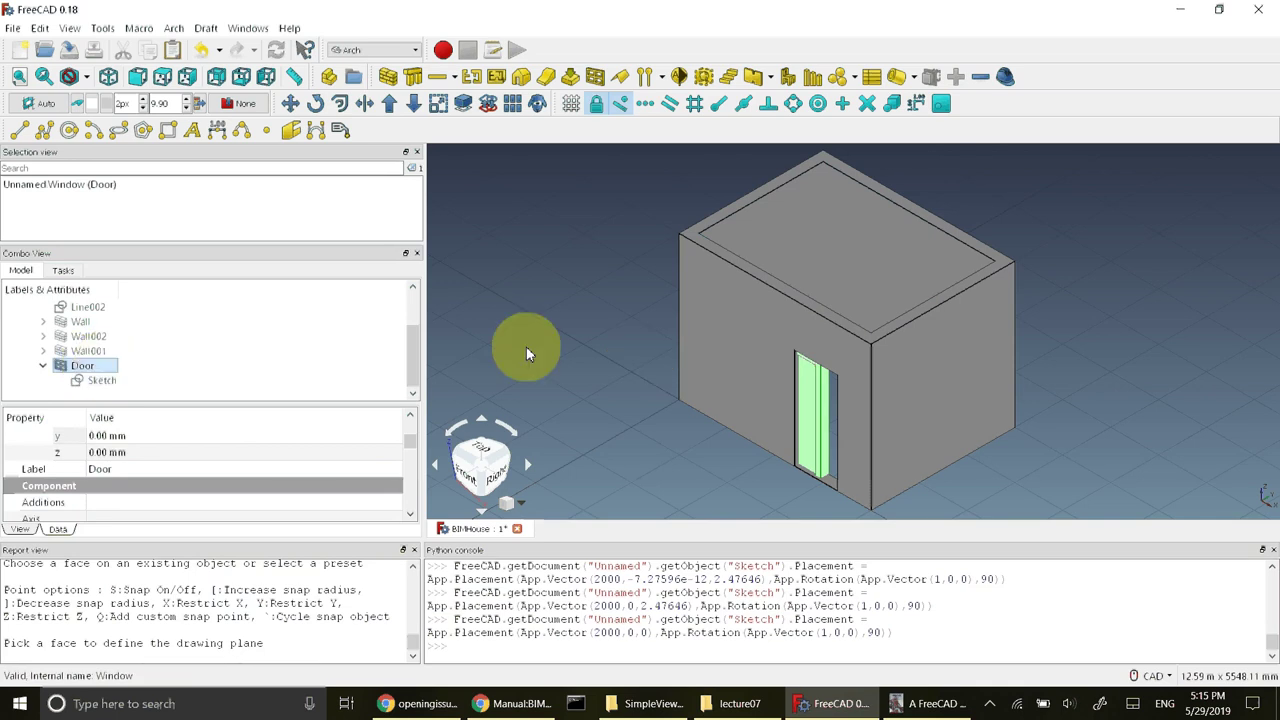
click(1040, 345)
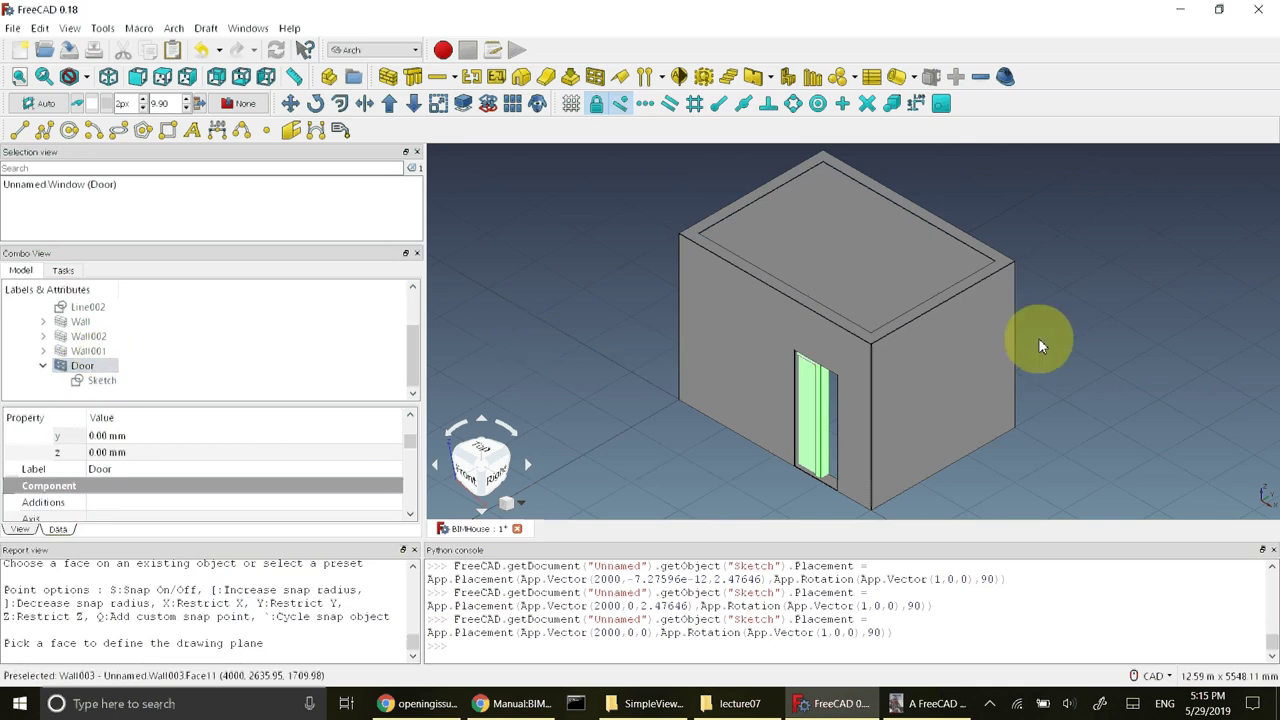
mouse_move(1040, 345)
middle_down()
mouse_move(1019, 363)
mouse_move(909, 389)
mouse_move(1055, 360)
mouse_move(929, 378)
mouse_move(1033, 362)
mouse_move(1050, 343)
middle_up()
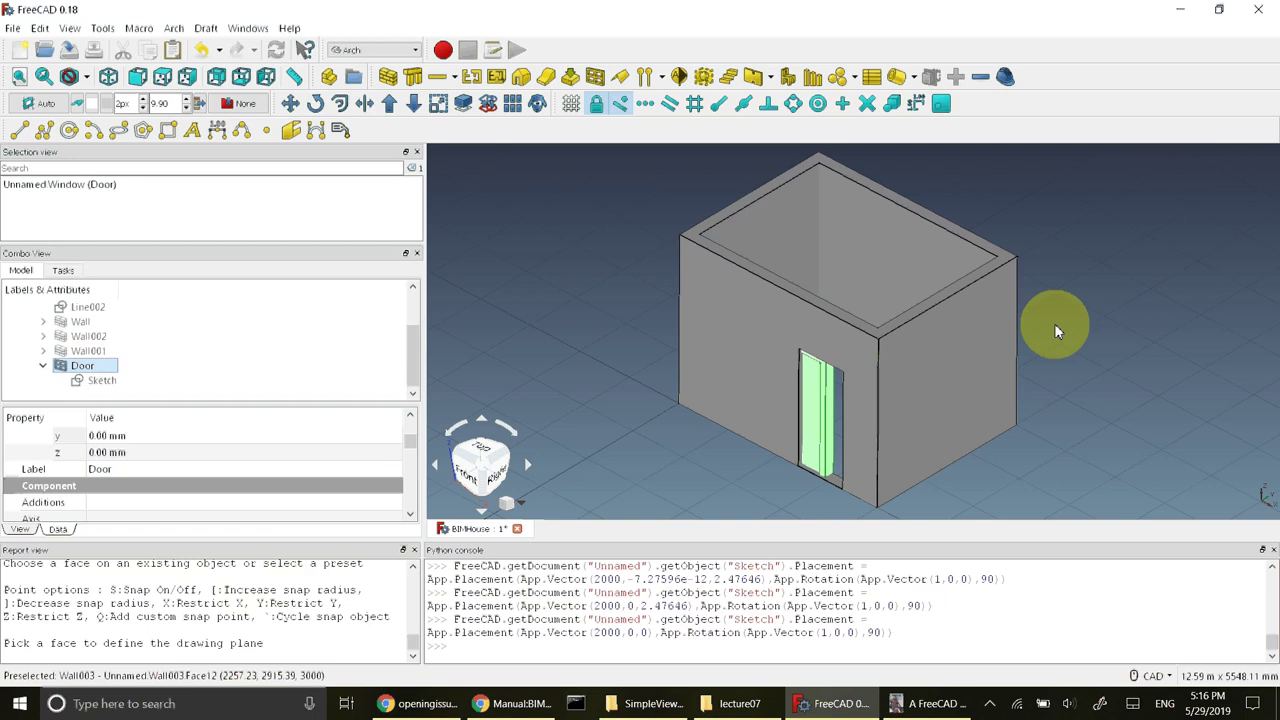
mouse_move(1054, 323)
middle_down()
mouse_move(1029, 355)
mouse_move(1058, 332)
middle_up()
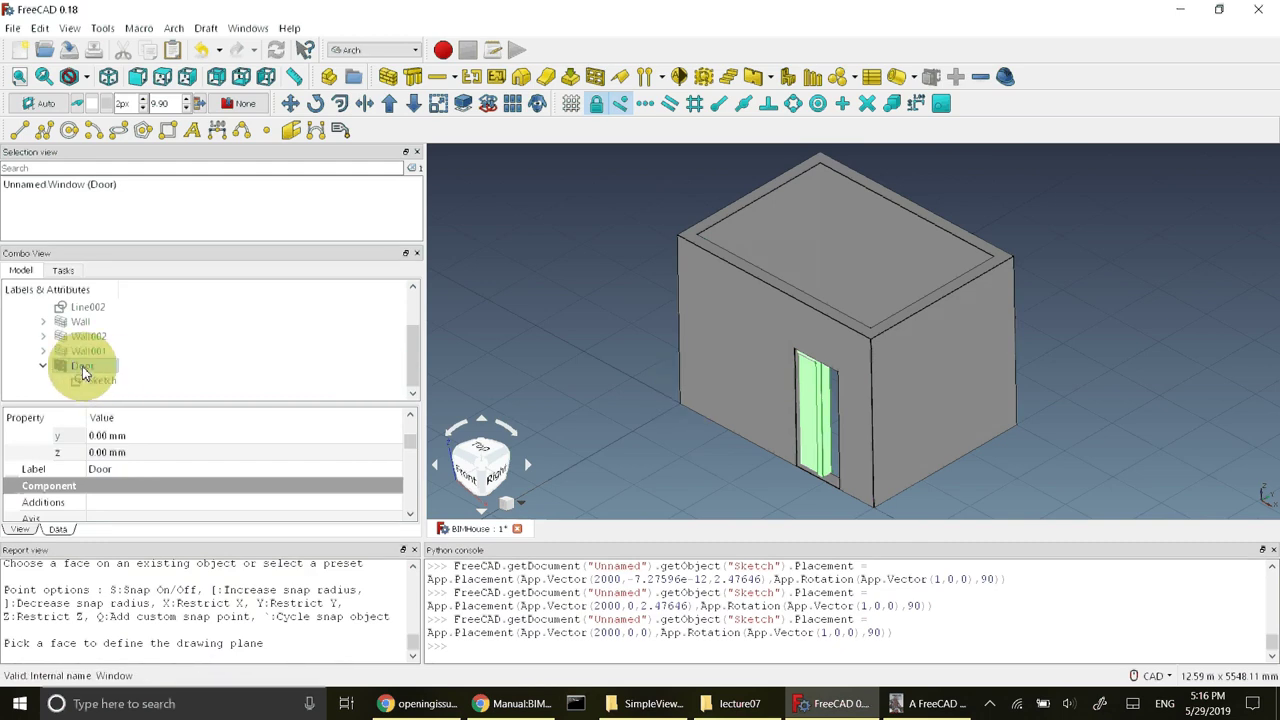
Zero the Door object's placement x so it reads 0, 0, 0, and recompute
click(412, 413)
click(412, 415)
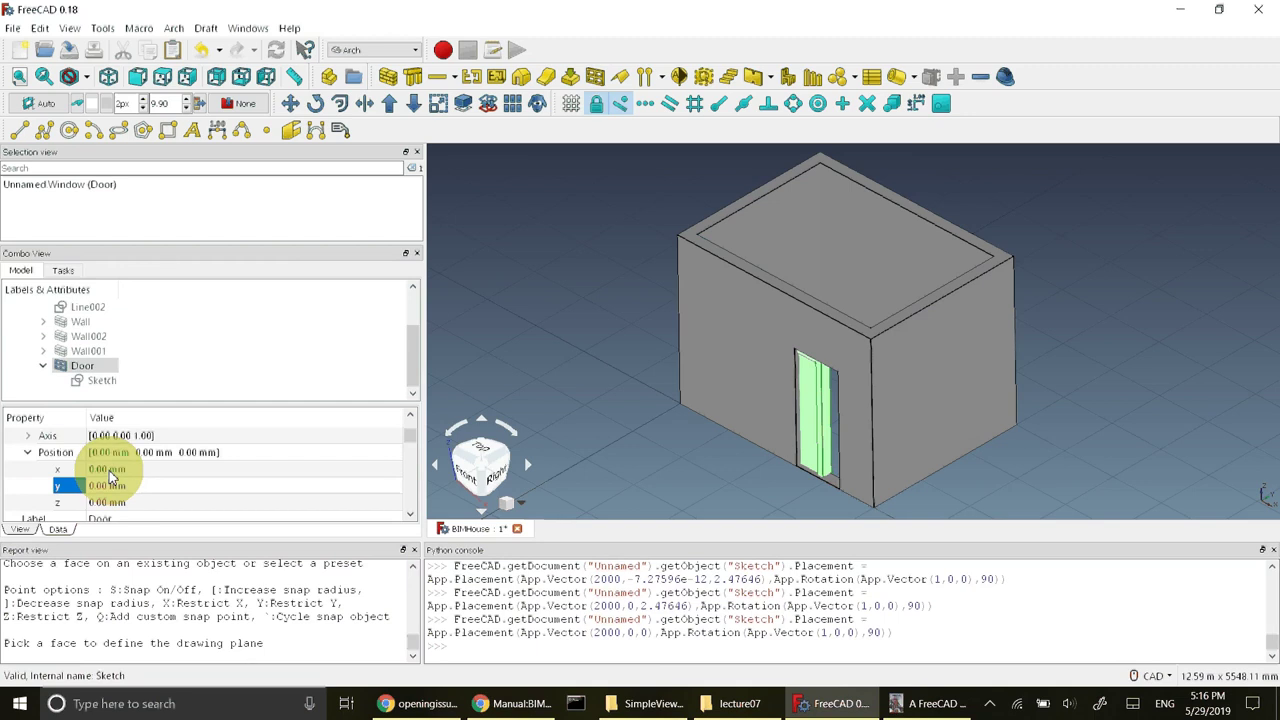
click(109, 470)
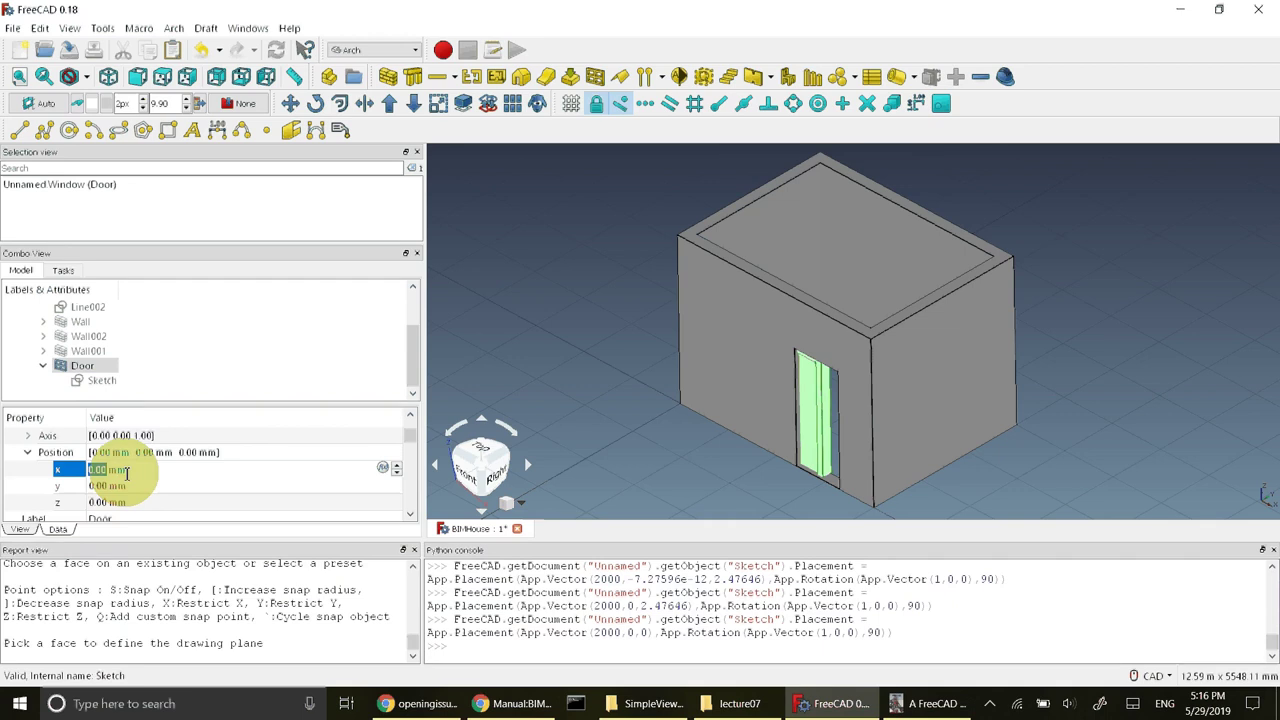
click(53, 470)
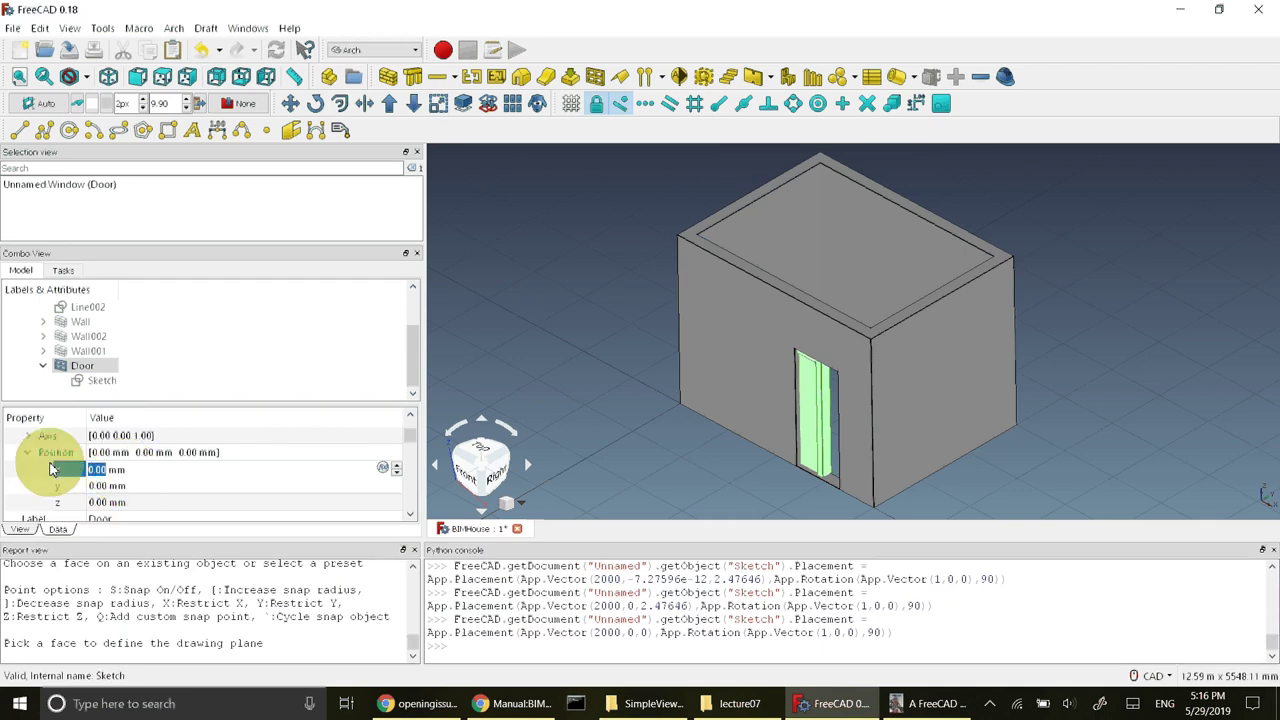
text(2)
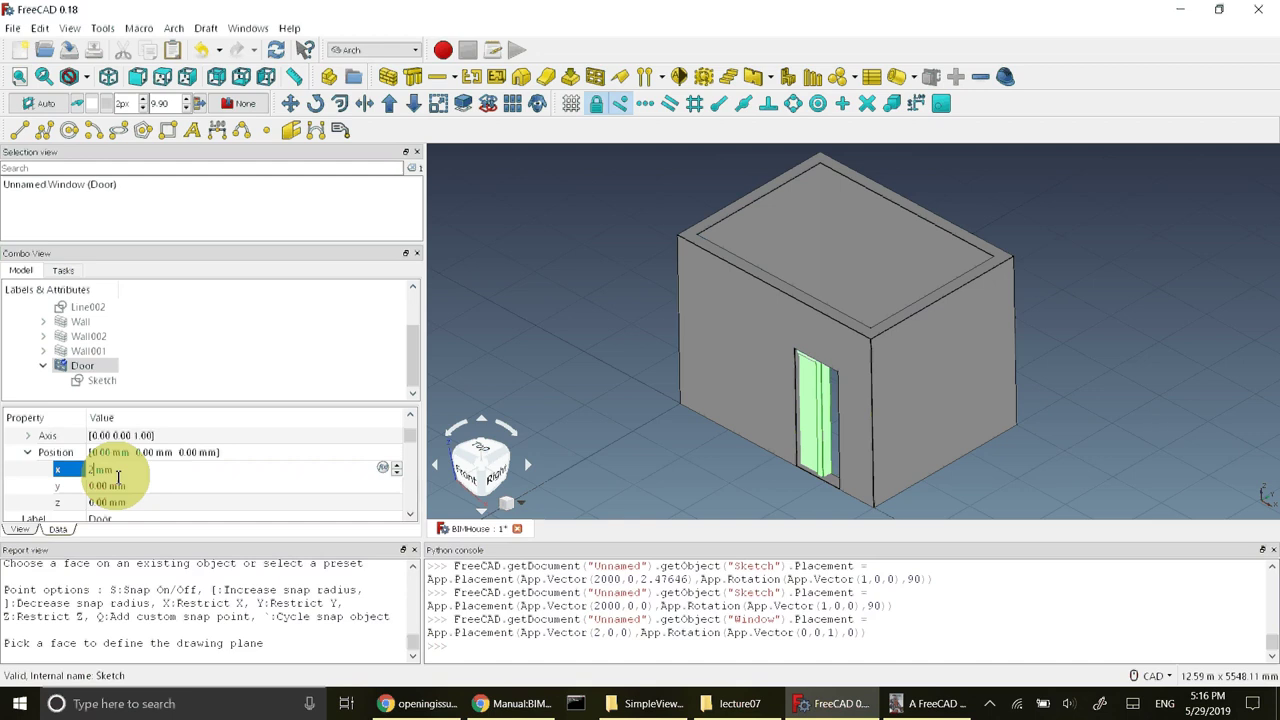
key(Down)
key(Down)
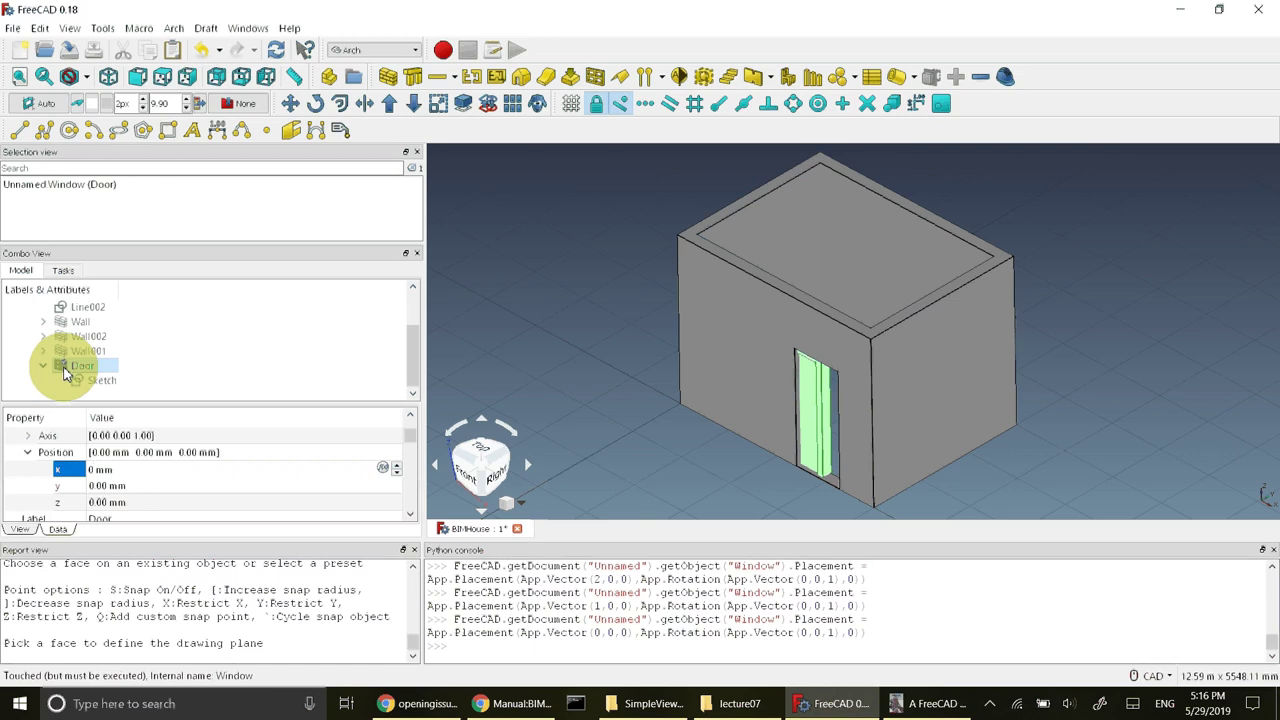
key(Return)
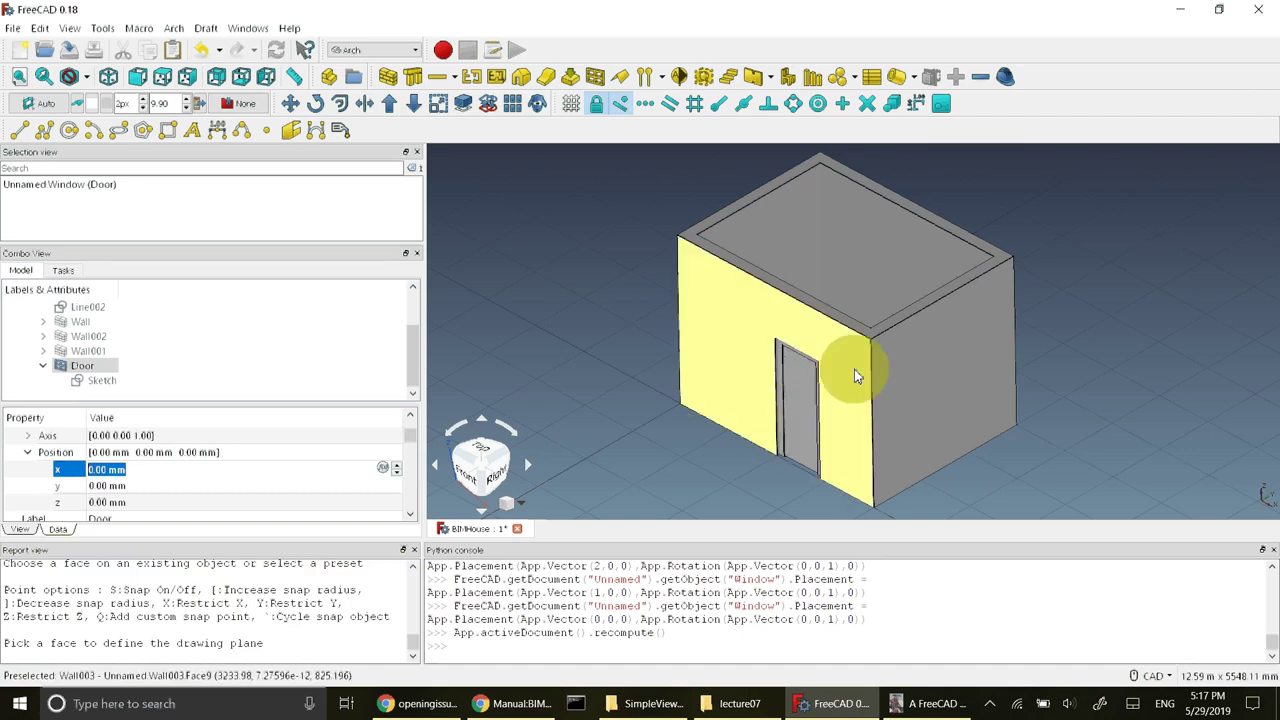
key(Return)
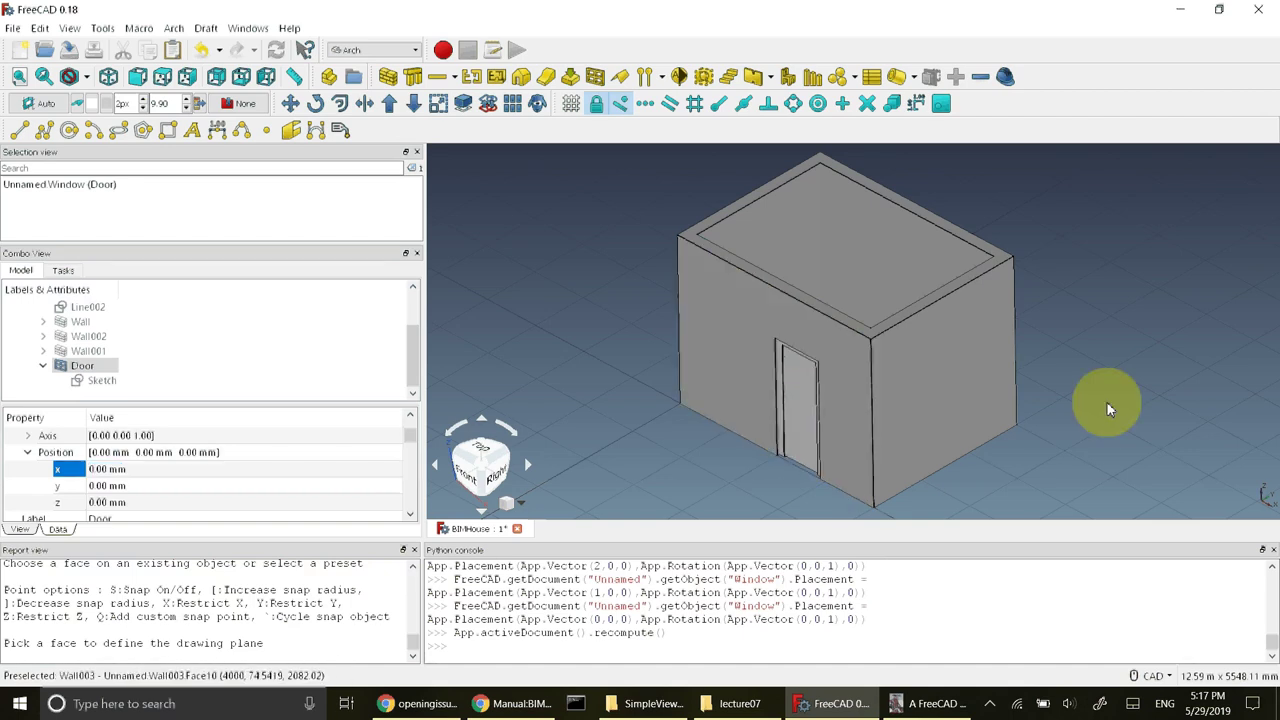
Orbit the house and select Wall003's front face (Face9)
mouse_move(1107, 403)
middle_down()
mouse_move(908, 416)
mouse_move(851, 443)
mouse_move(1145, 375)
mouse_move(1123, 420)
mouse_move(1126, 410)
middle_up()
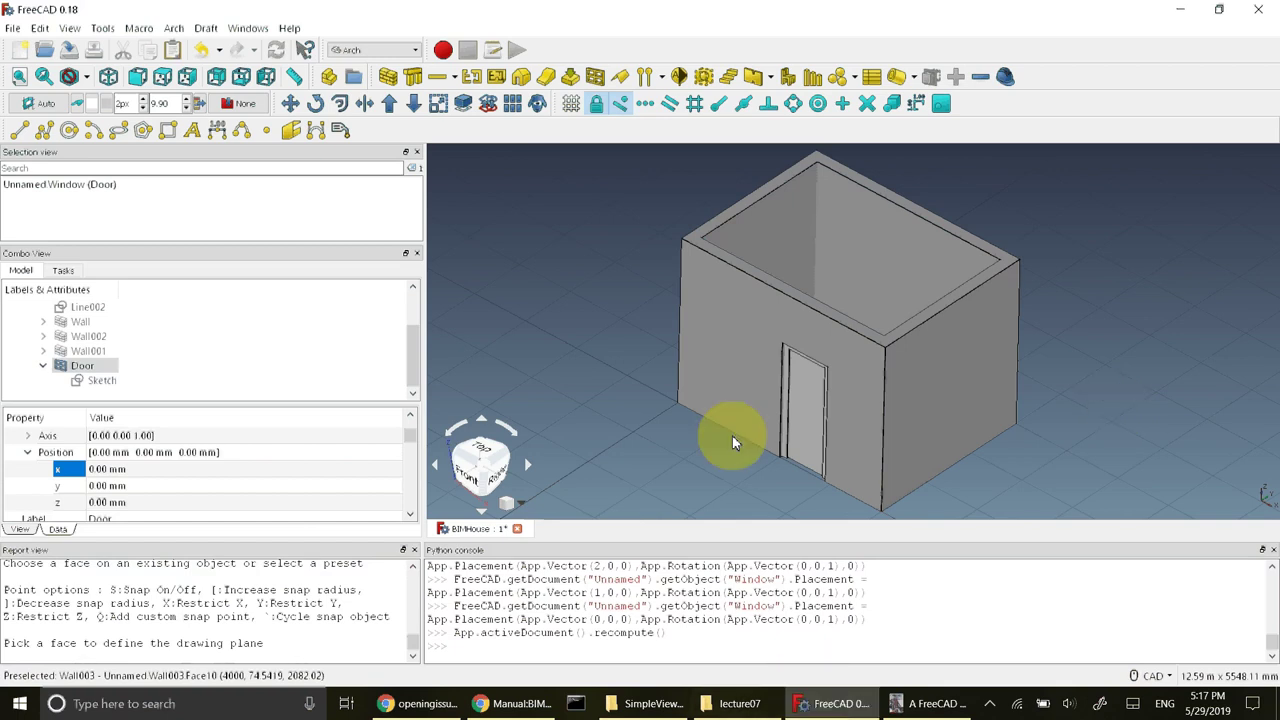
click(751, 384)
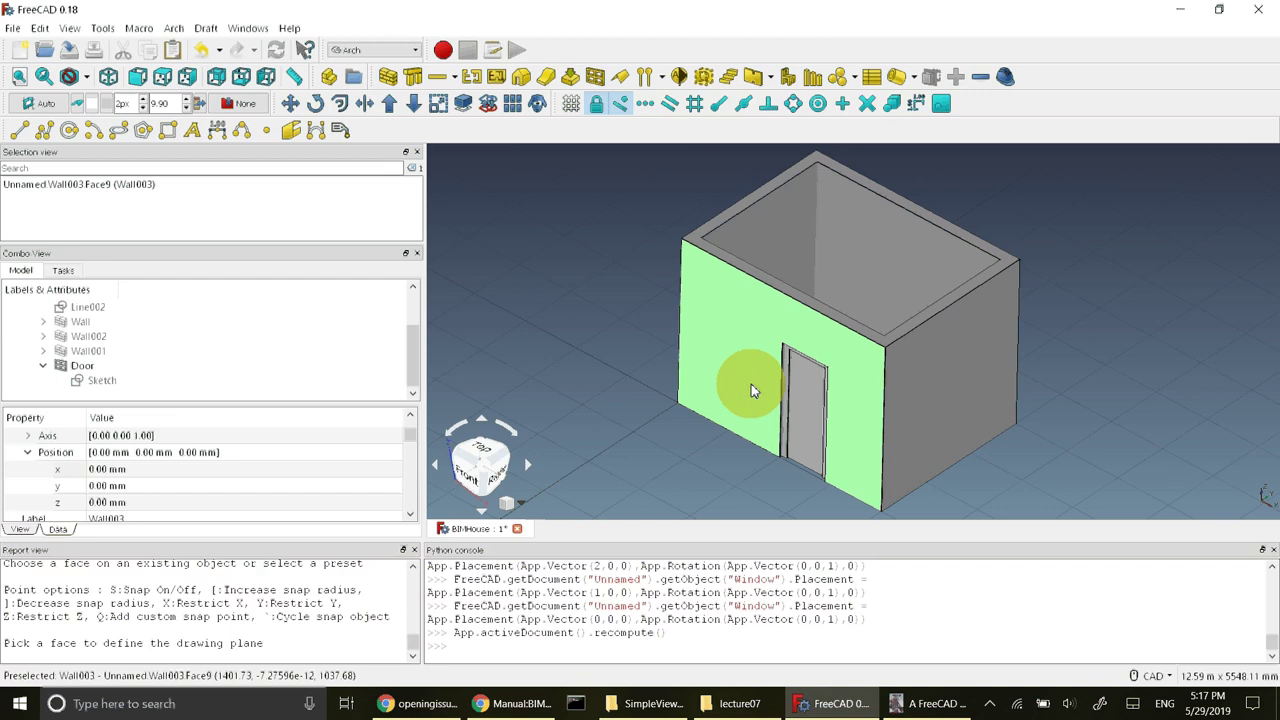
Start a new window on that face using the 1000 × 1000 mm Open 2-pane preset
click(597, 77)
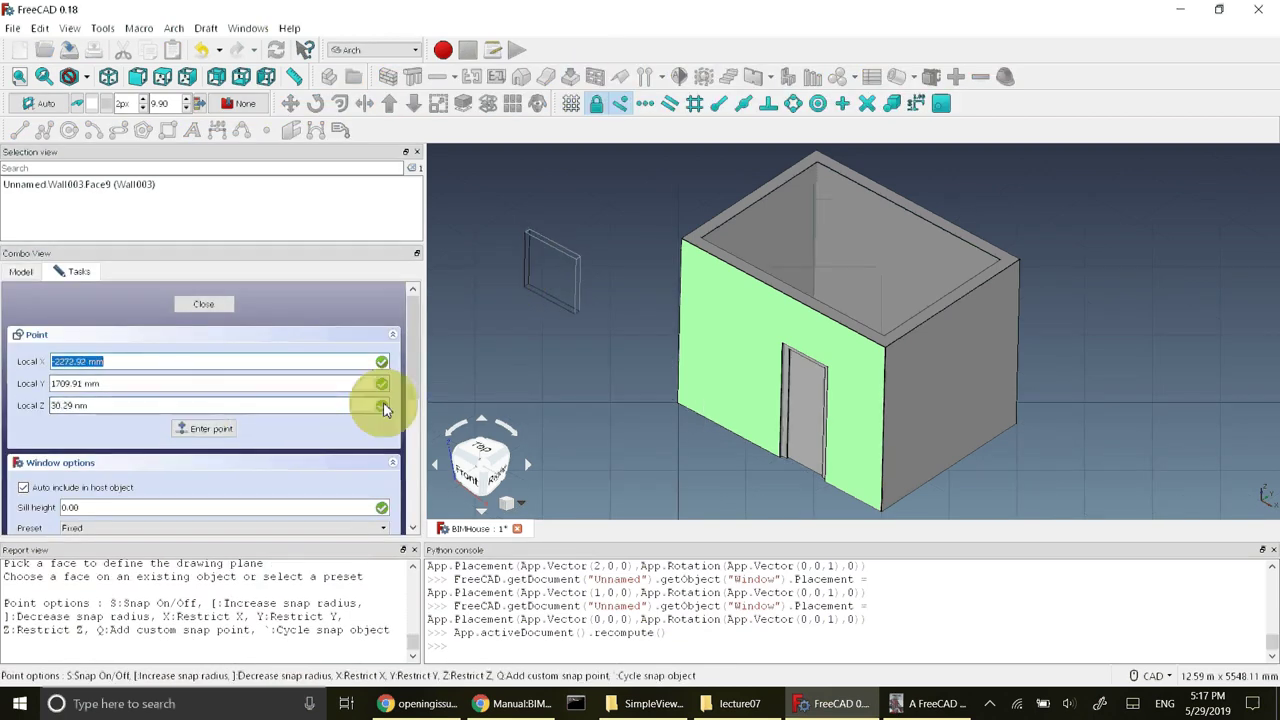
scroll(415, 385, down, 1)
drag(416, 371, 408, 408)
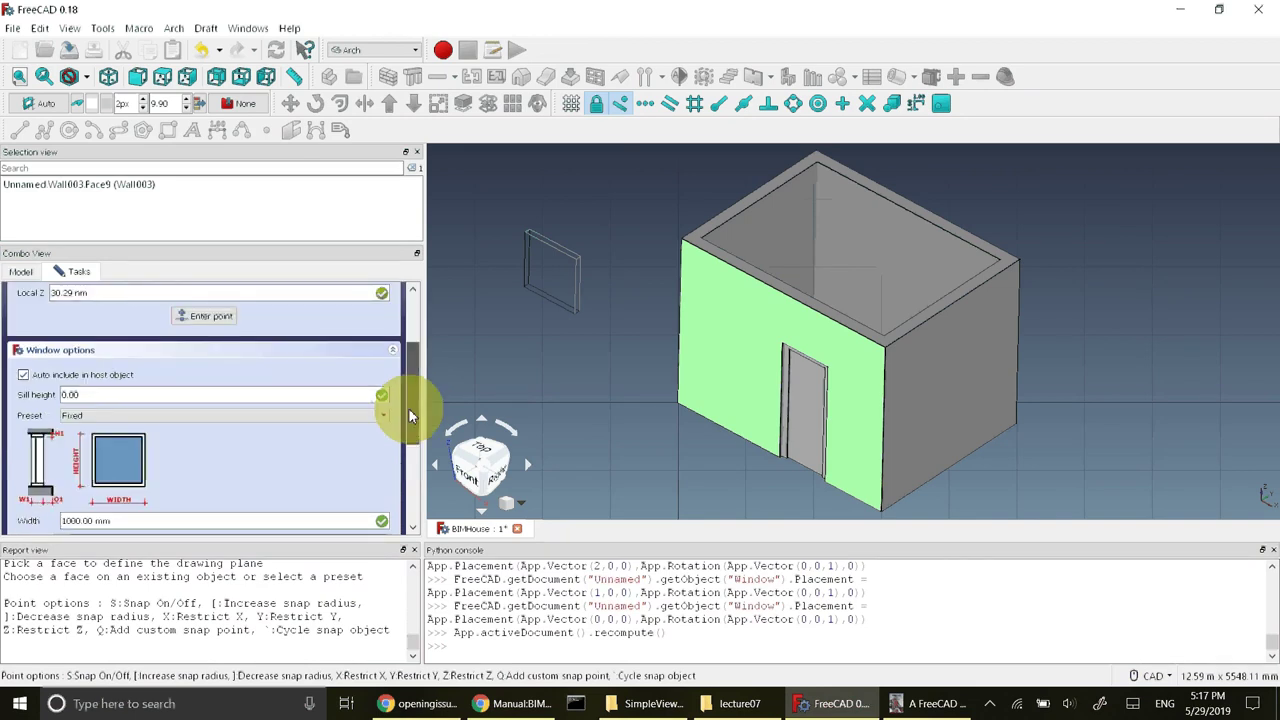
click(114, 414)
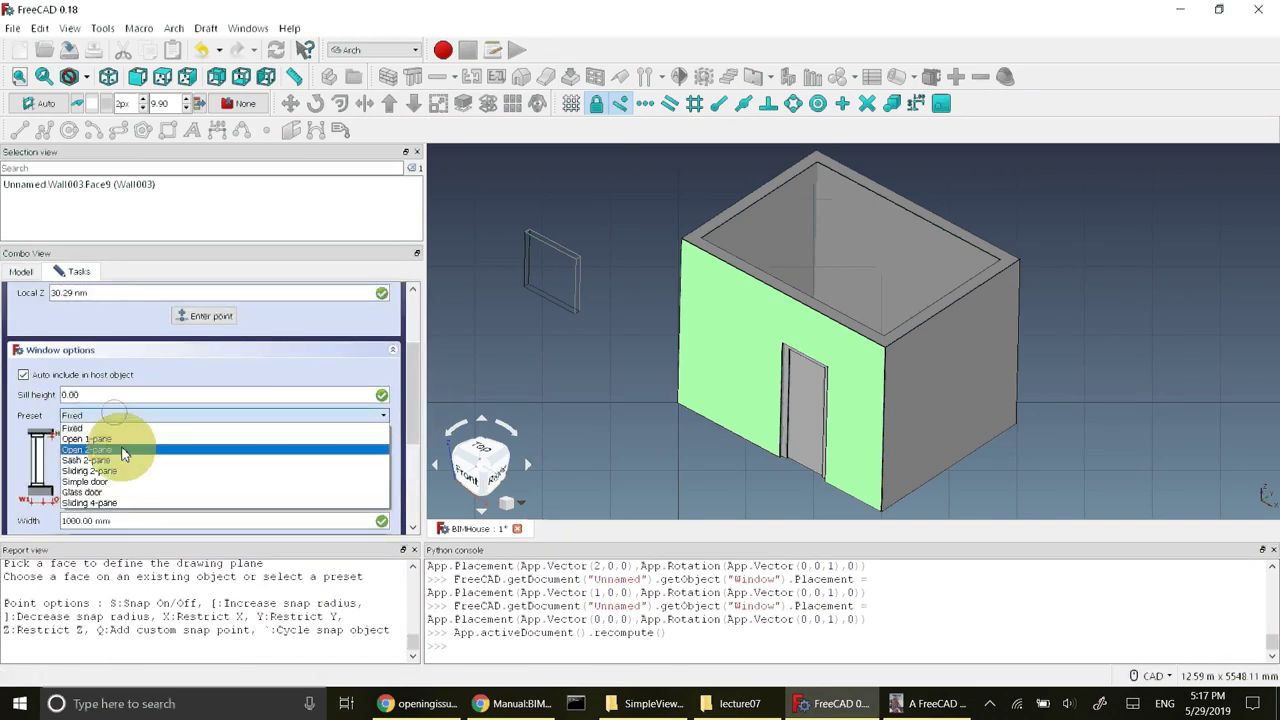
click(124, 451)
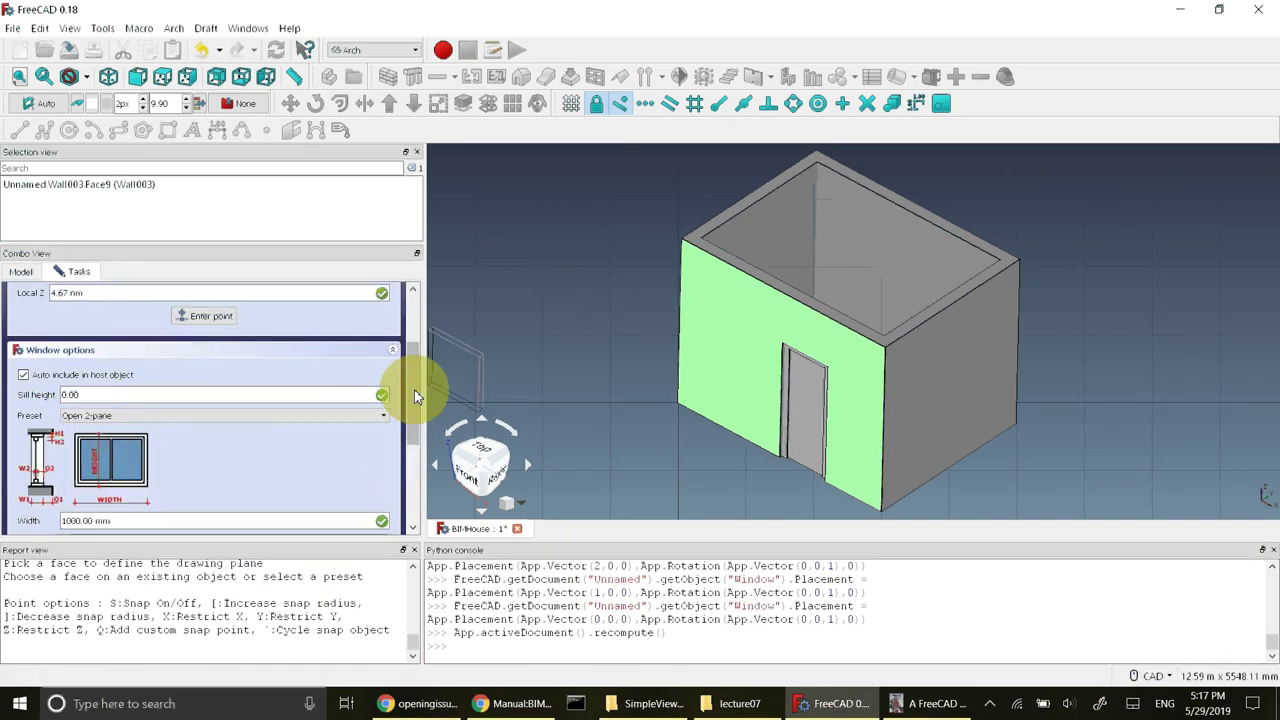
drag(416, 395, 414, 443)
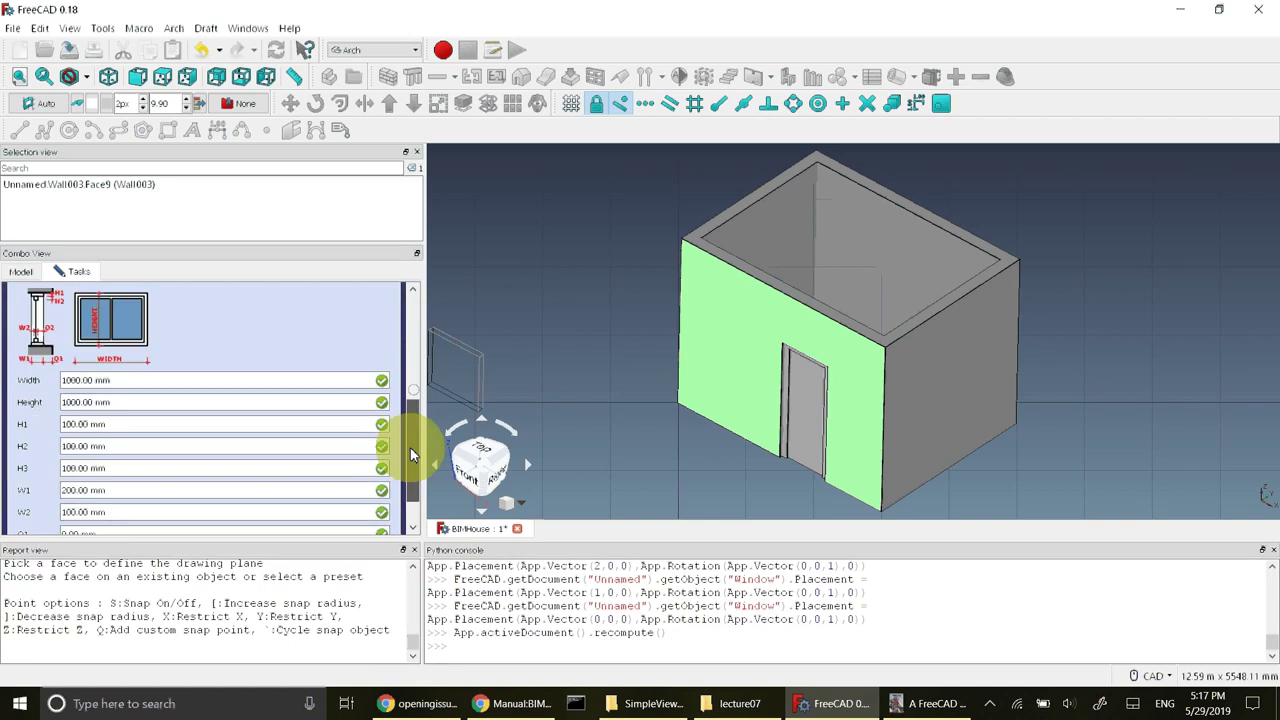
click(115, 401)
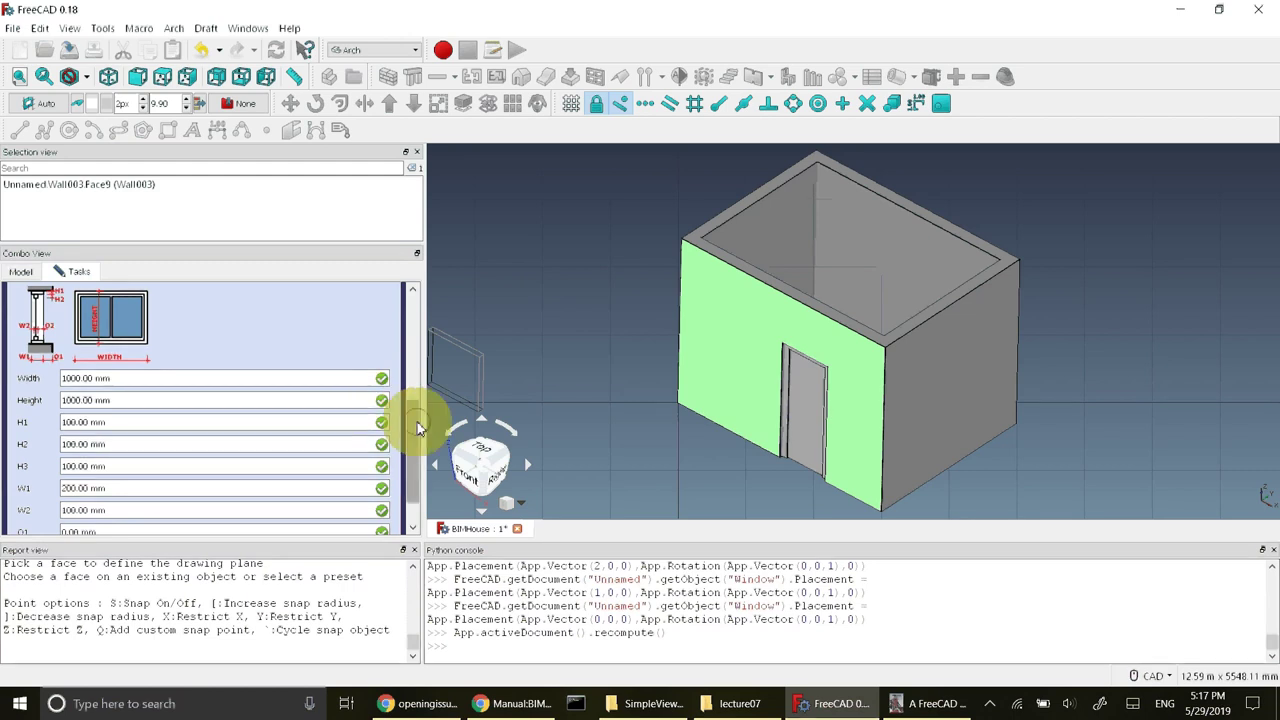
scroll(414, 423, down, 1)
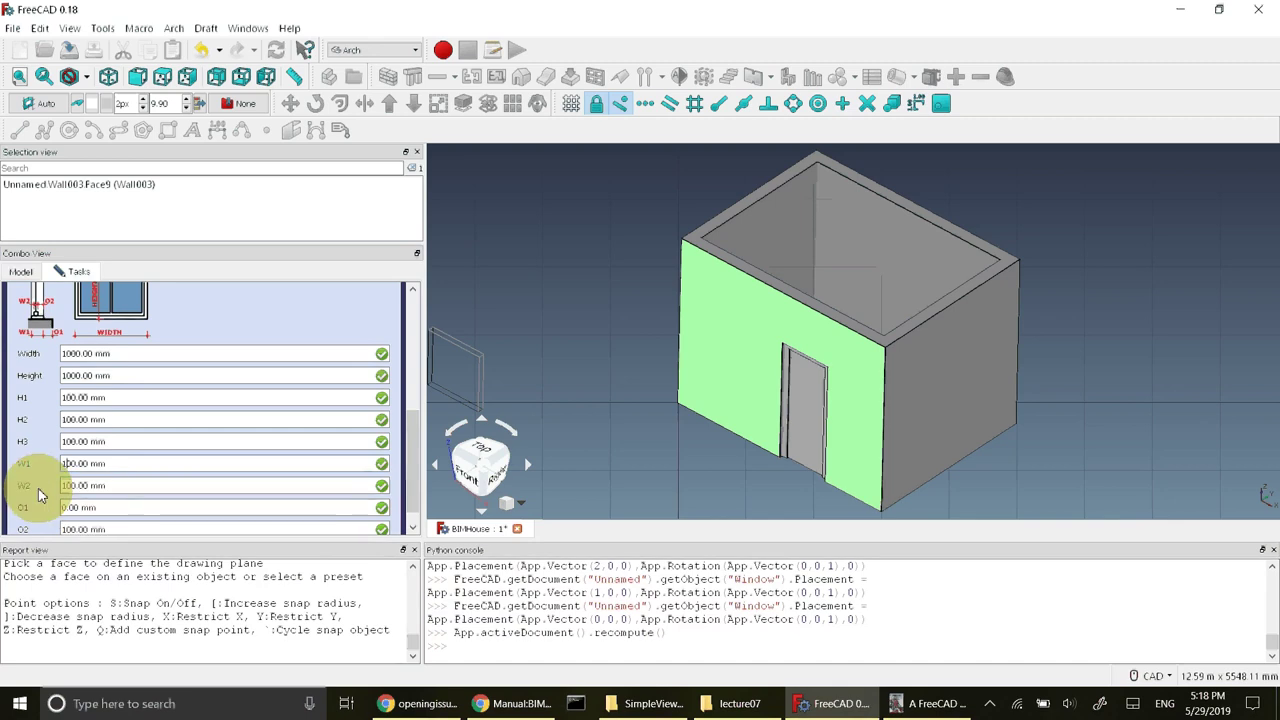
Set the window's W2 to 30 mm and O1 to 50 mm
double_click(54, 487)
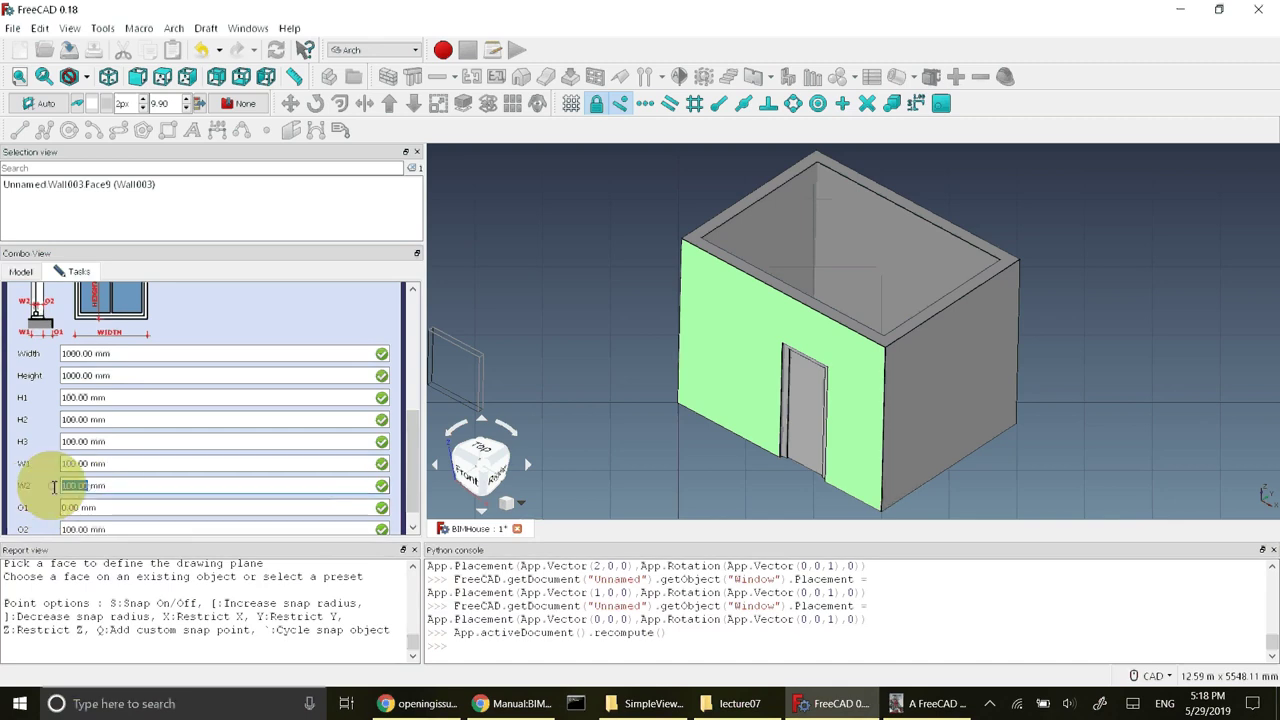
text(30)
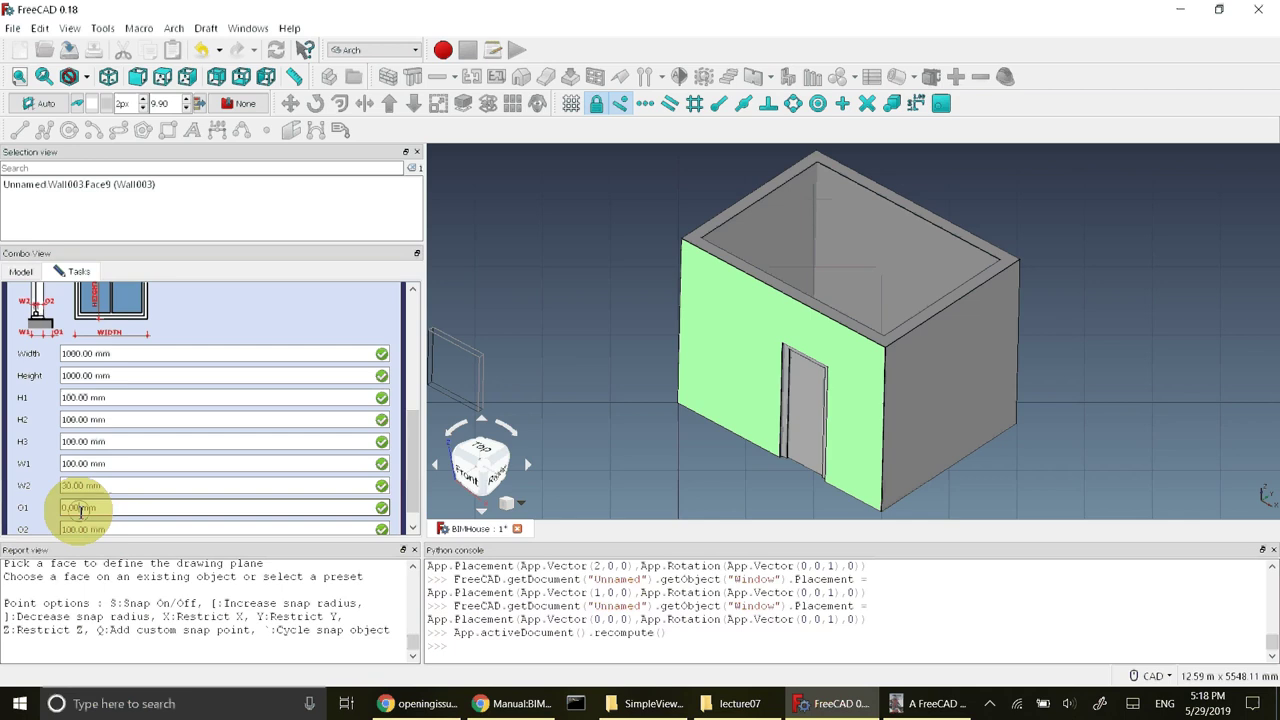
double_click(62, 508)
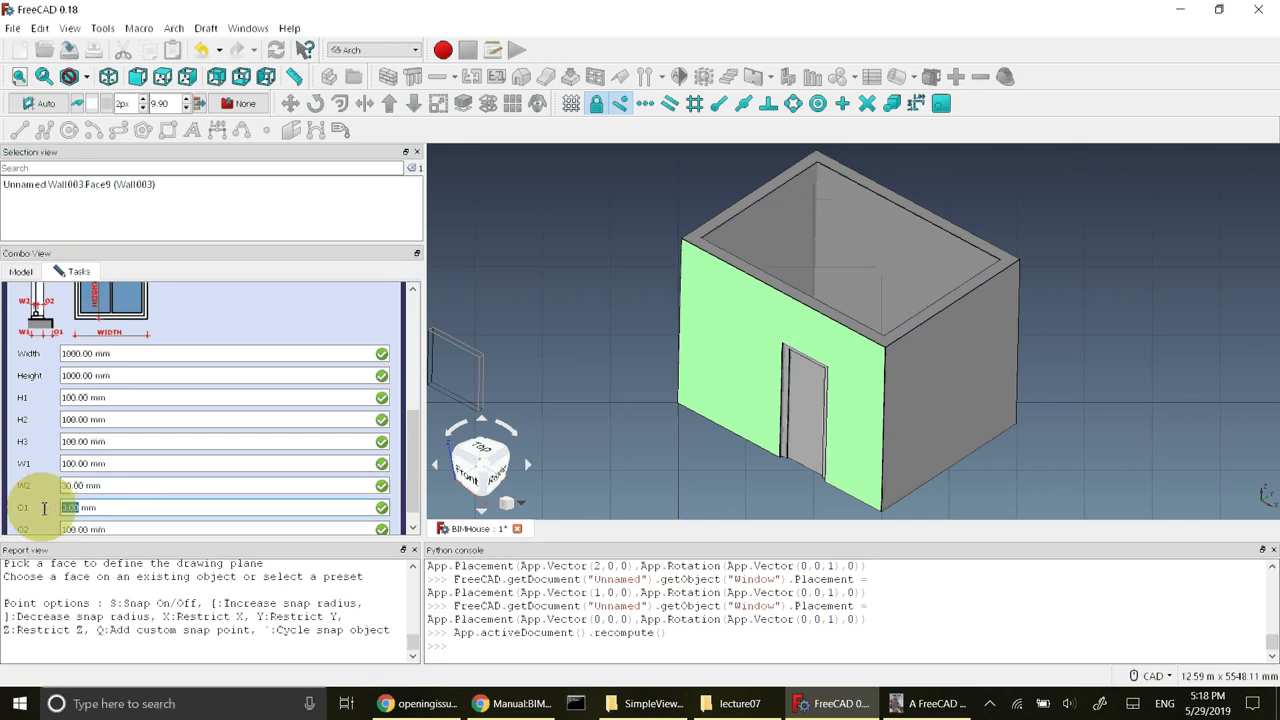
text(50)
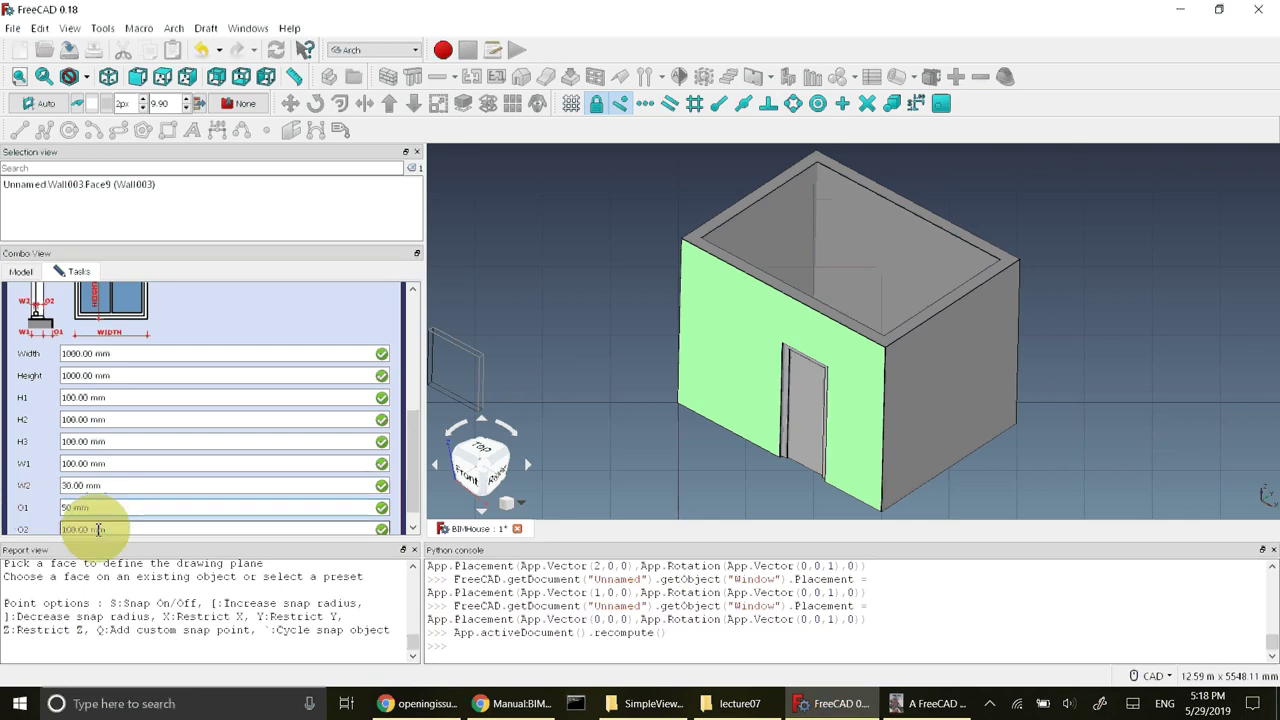
click(87, 530)
Enter O2 35 mm, enable Nearest snap, and place the window left of the door
text(35)
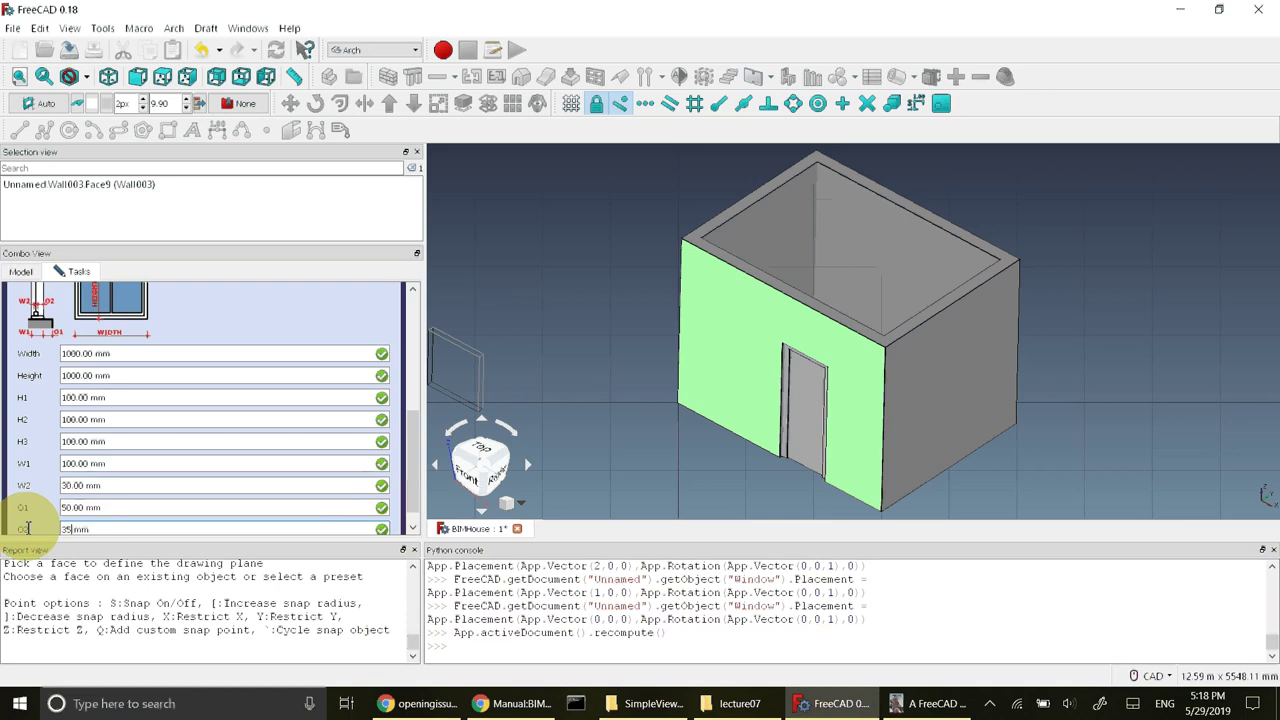
drag(411, 443, 411, 471)
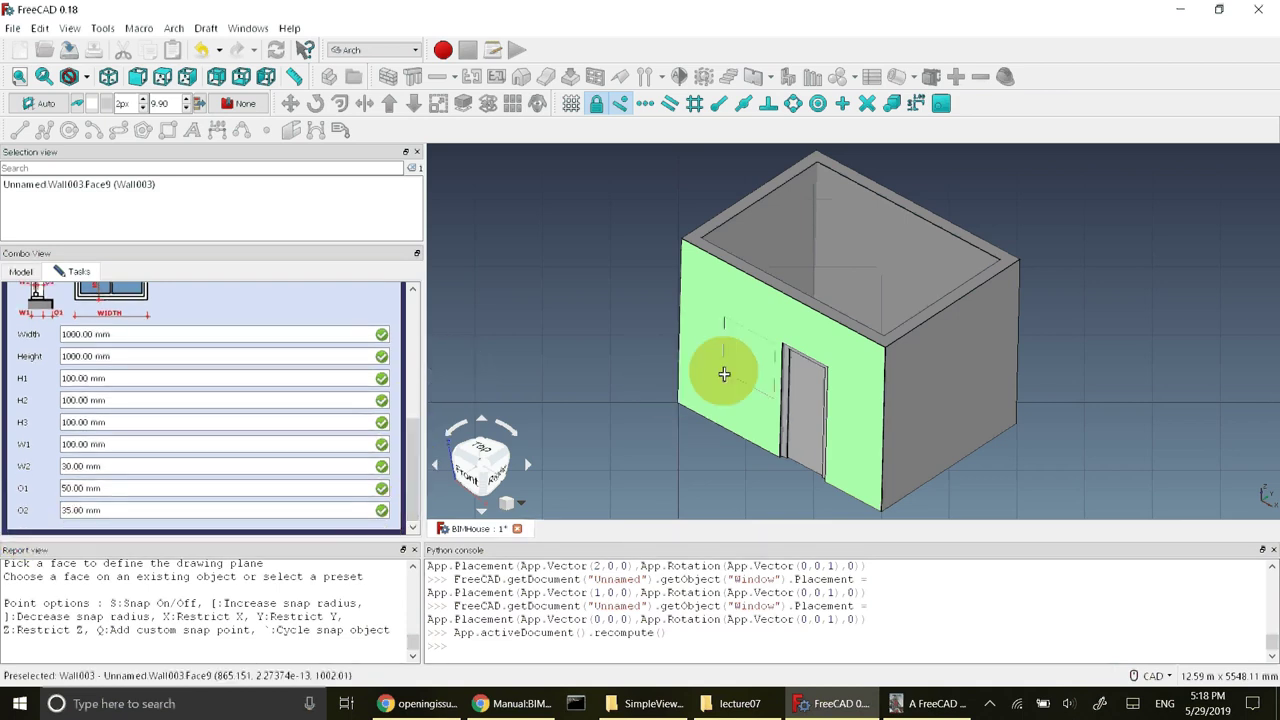
click(620, 106)
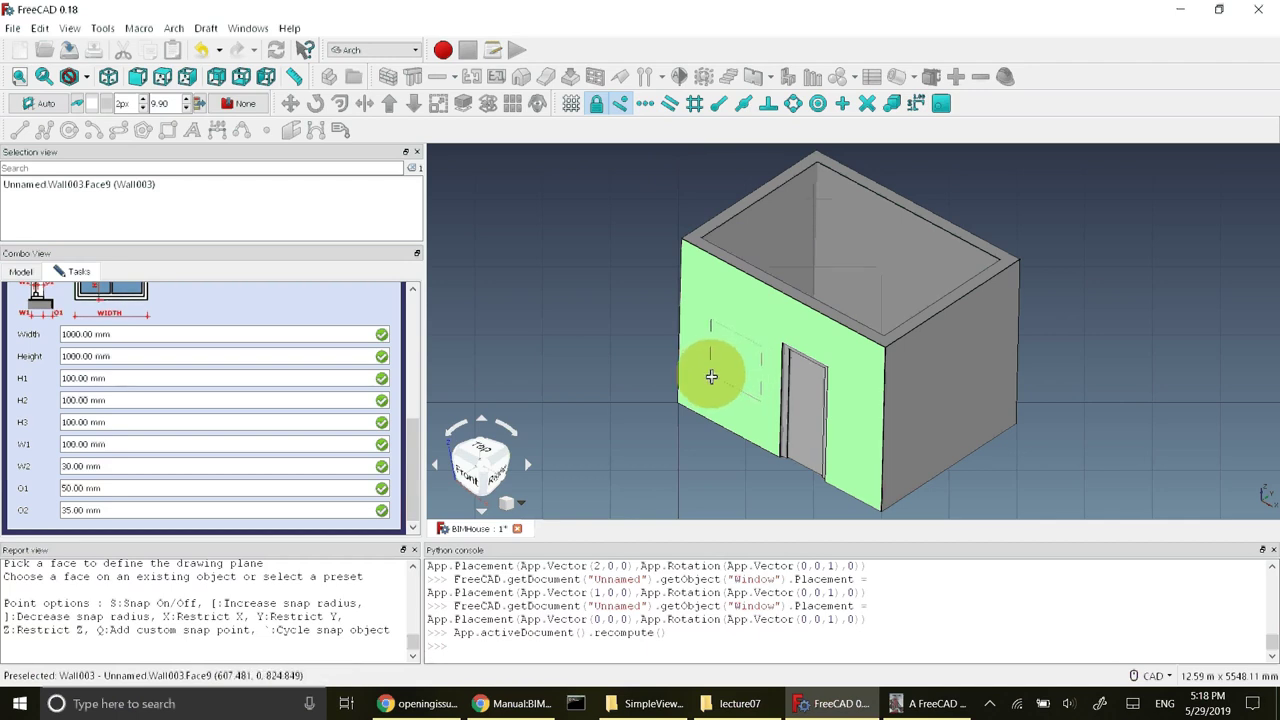
click(621, 101)
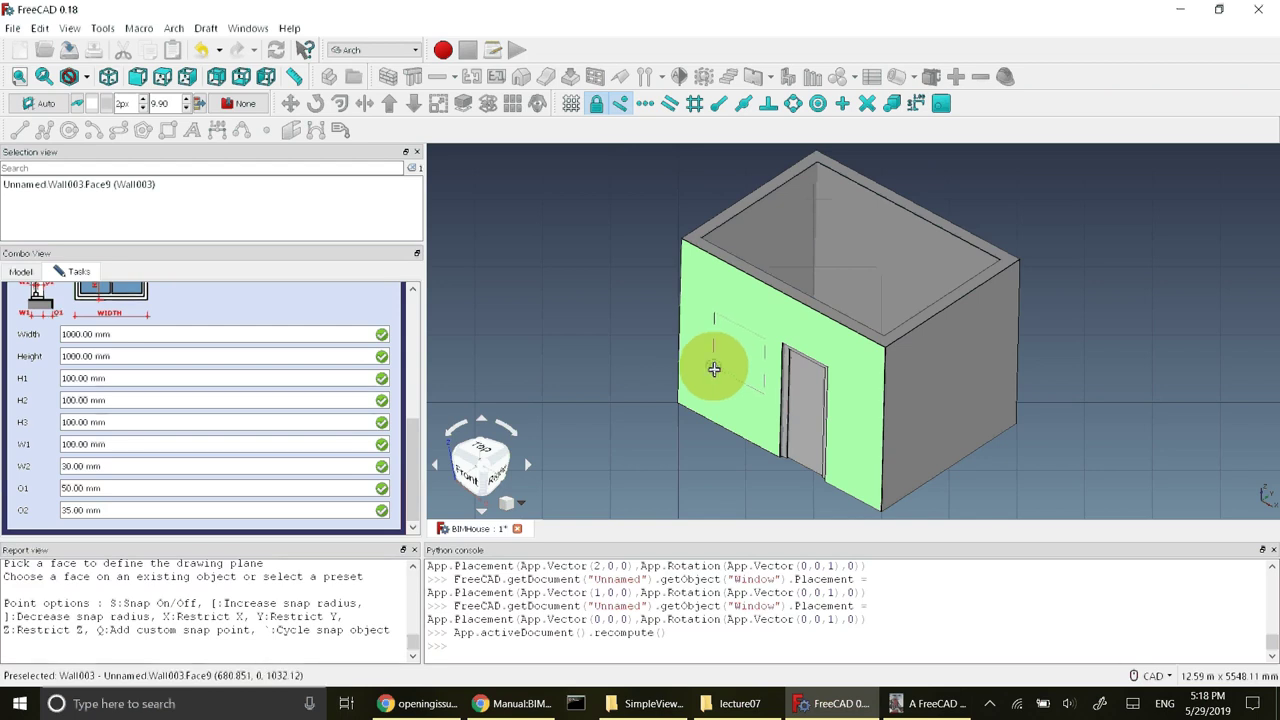
click(714, 369)
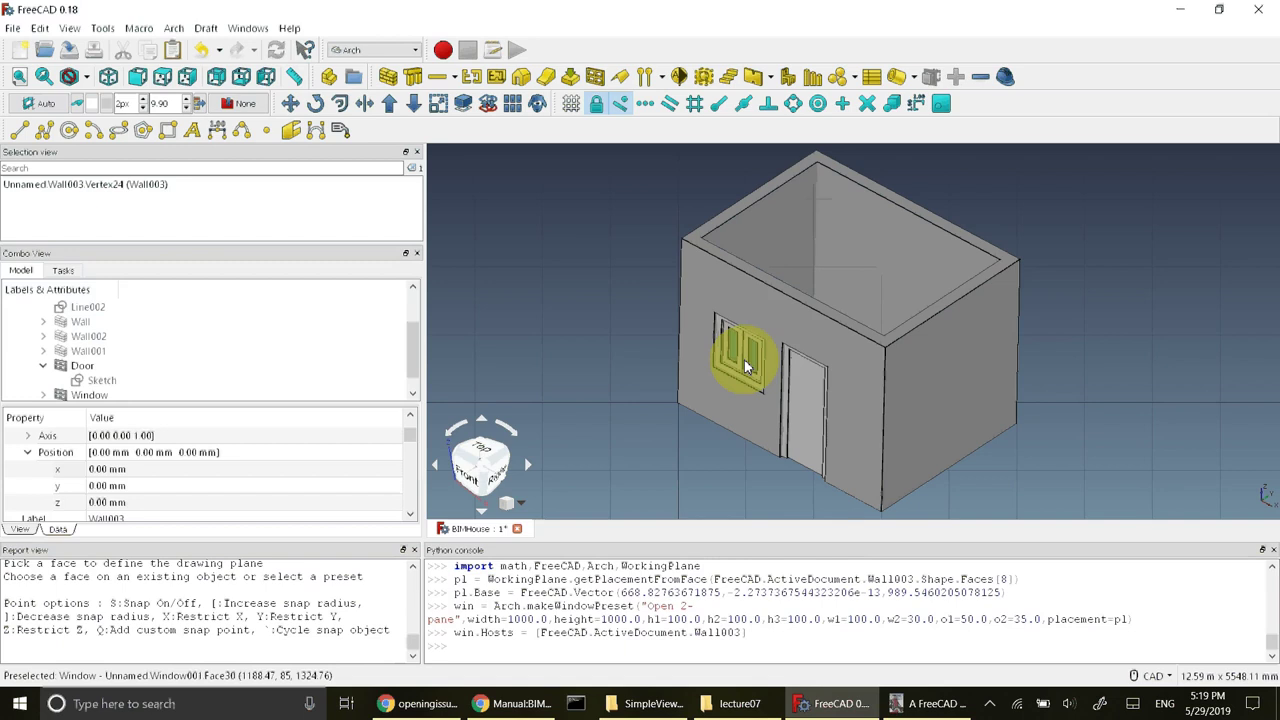
click(905, 703)
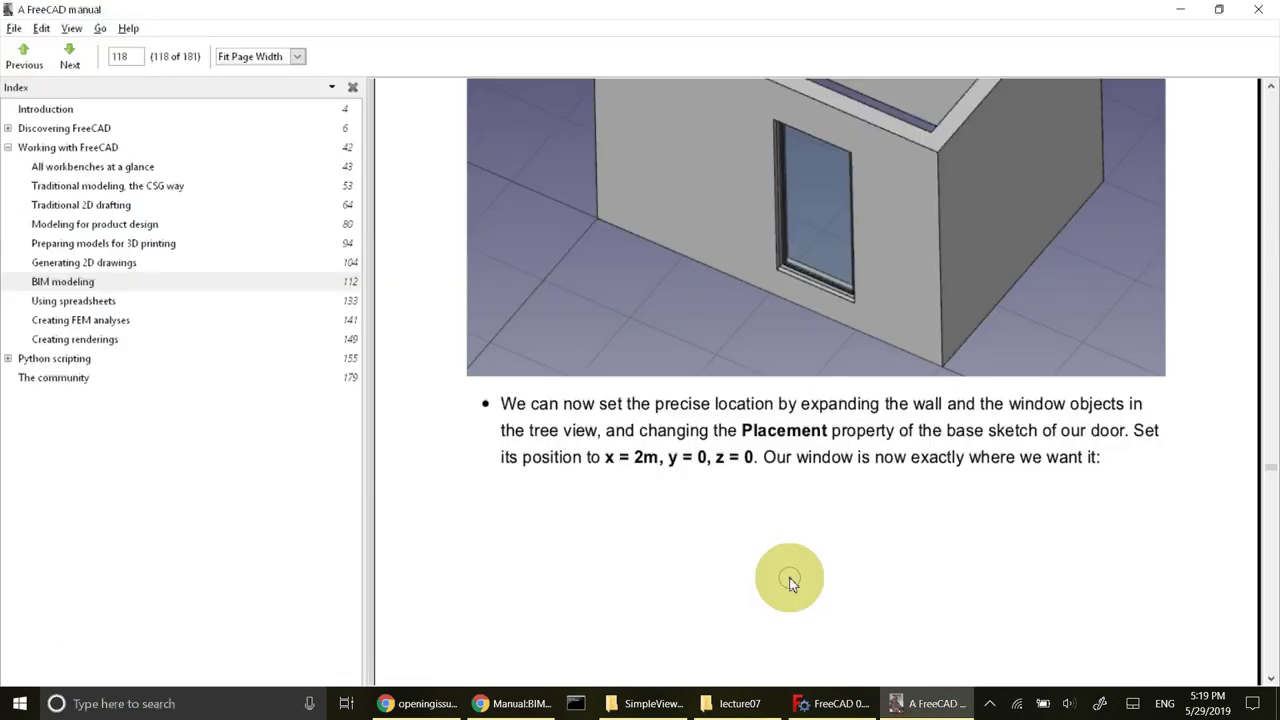
scroll(790, 582, down, 1)
scroll(790, 582, down, 1)
scroll(790, 582, down, 3)
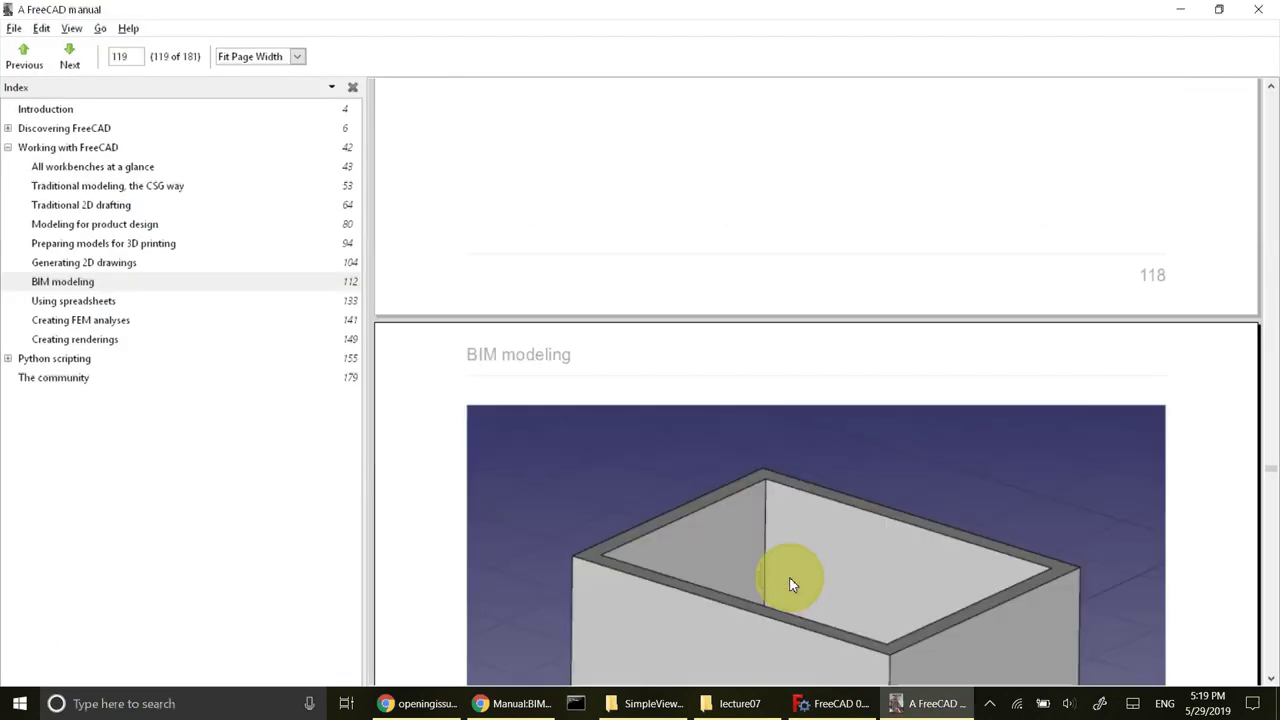
scroll(790, 582, down, 1)
scroll(790, 582, down, 4)
scroll(790, 582, down, 2)
scroll(790, 582, up, 1)
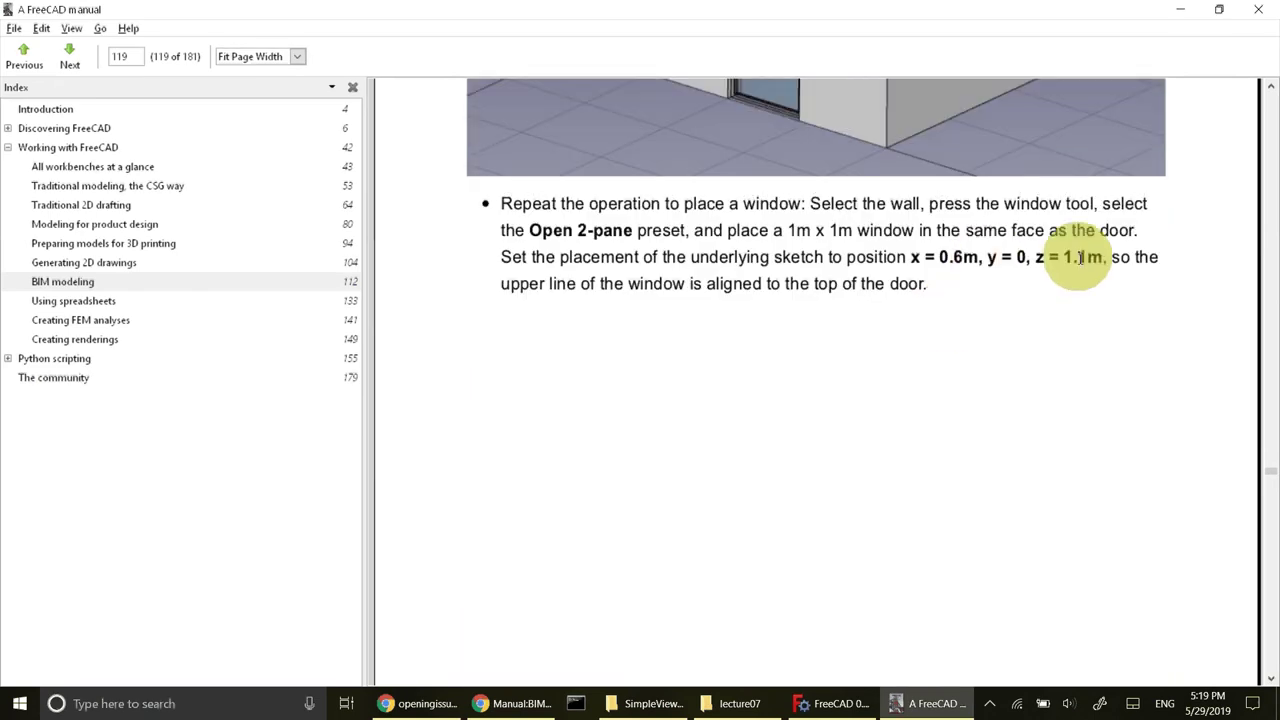
click(835, 703)
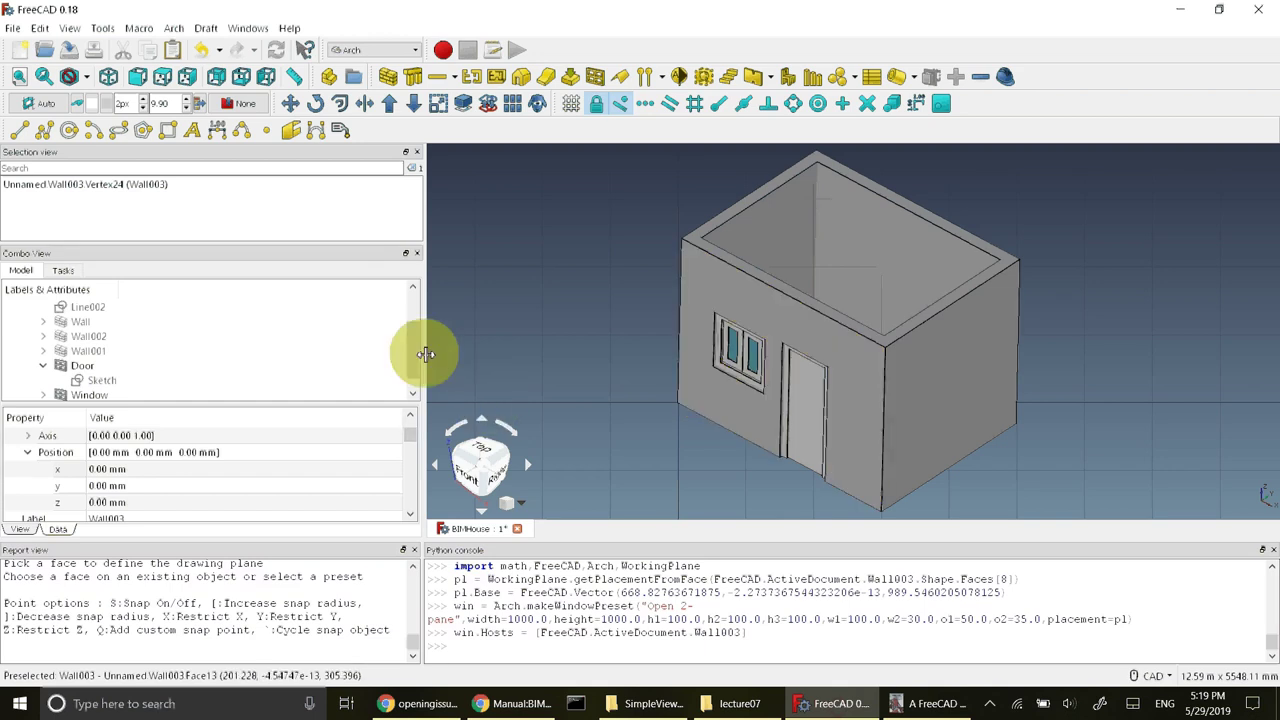
scroll(415, 380, down, 1)
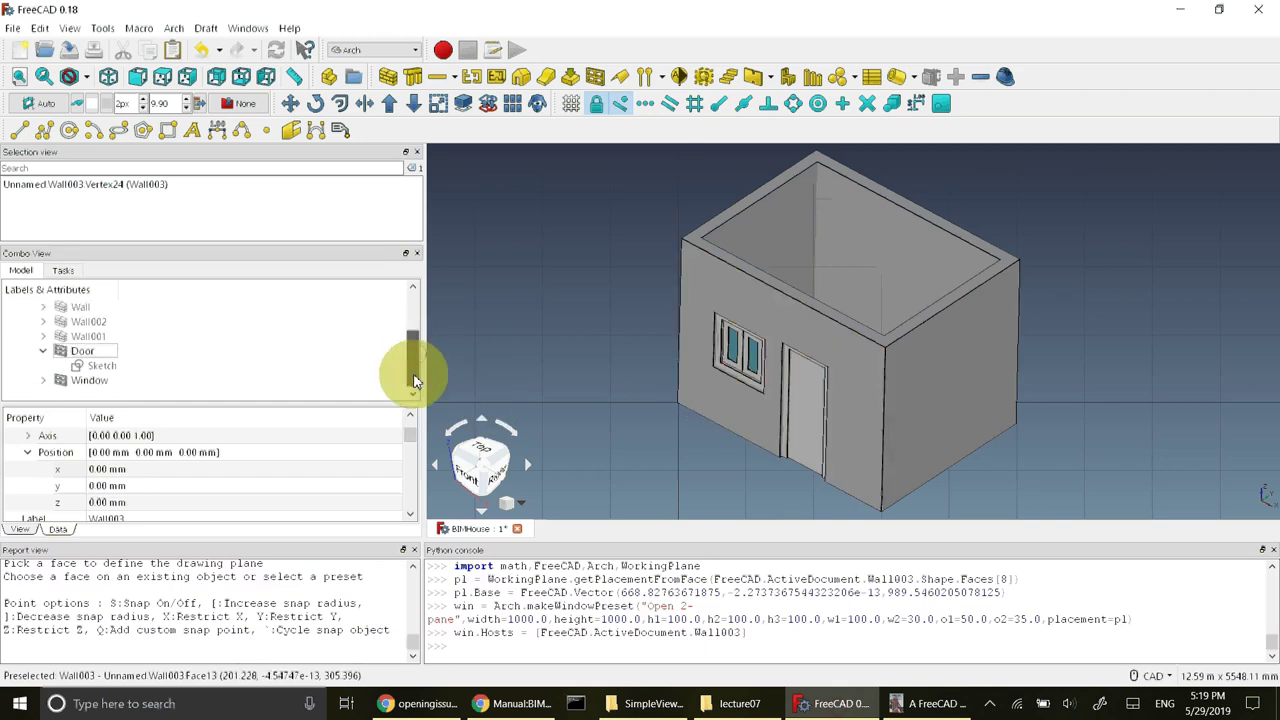
Expand the Window object and select its base sketch, Sketch001
click(42, 381)
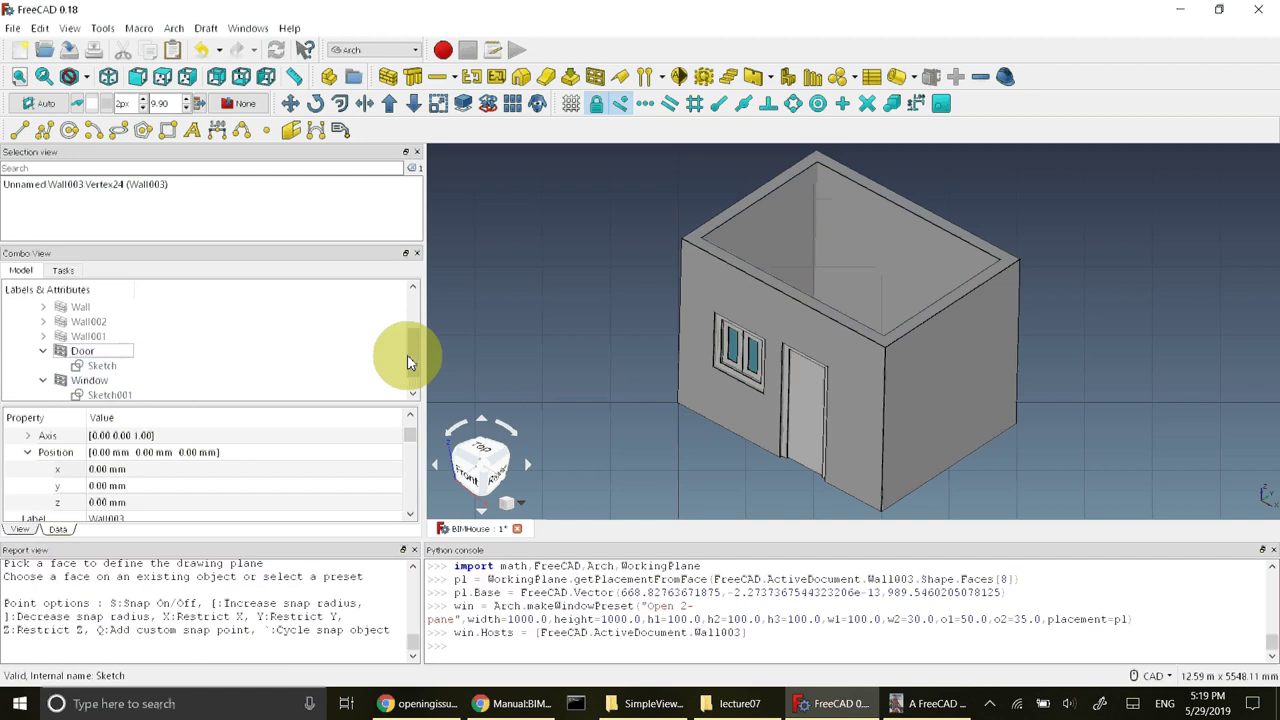
scroll(407, 354, down, 1)
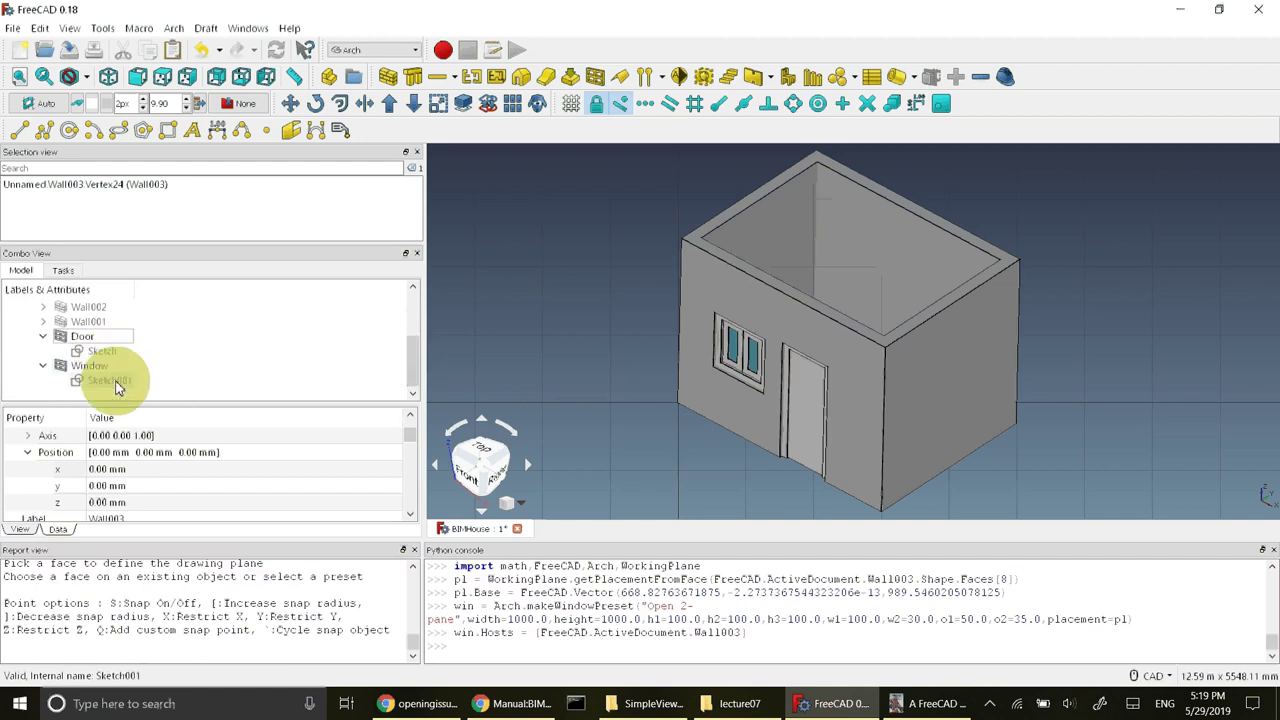
click(115, 384)
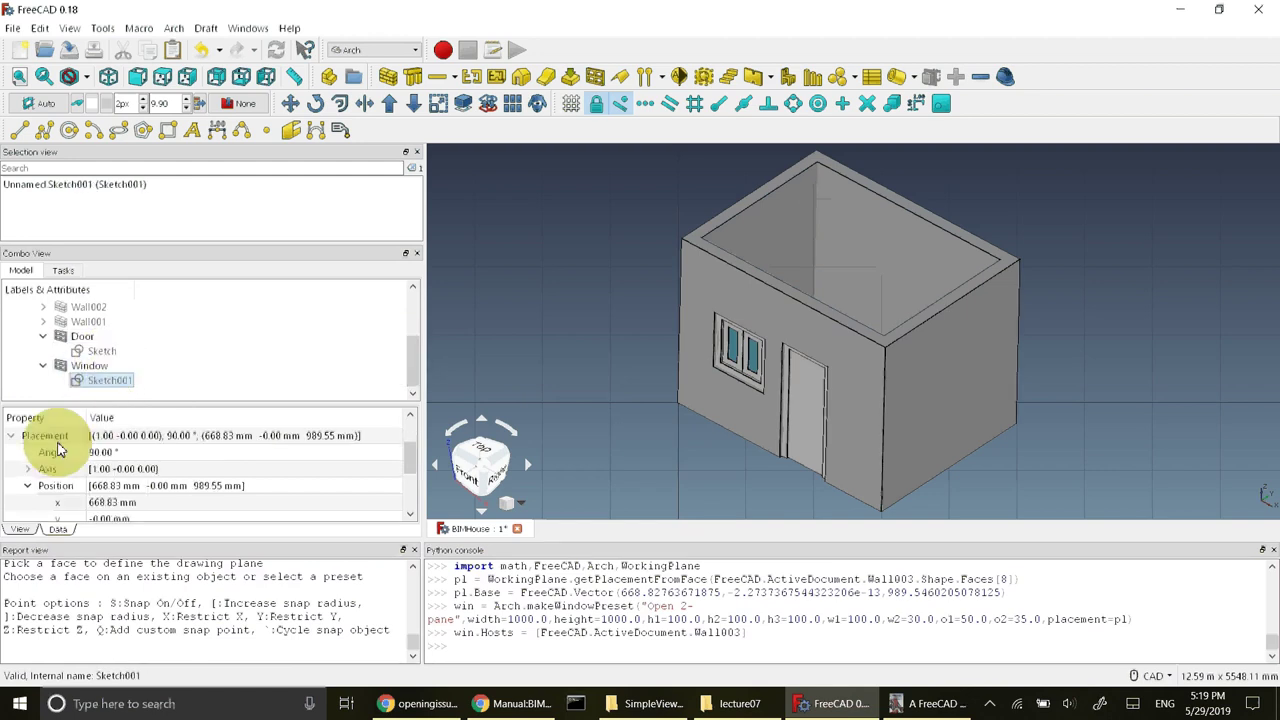
click(60, 502)
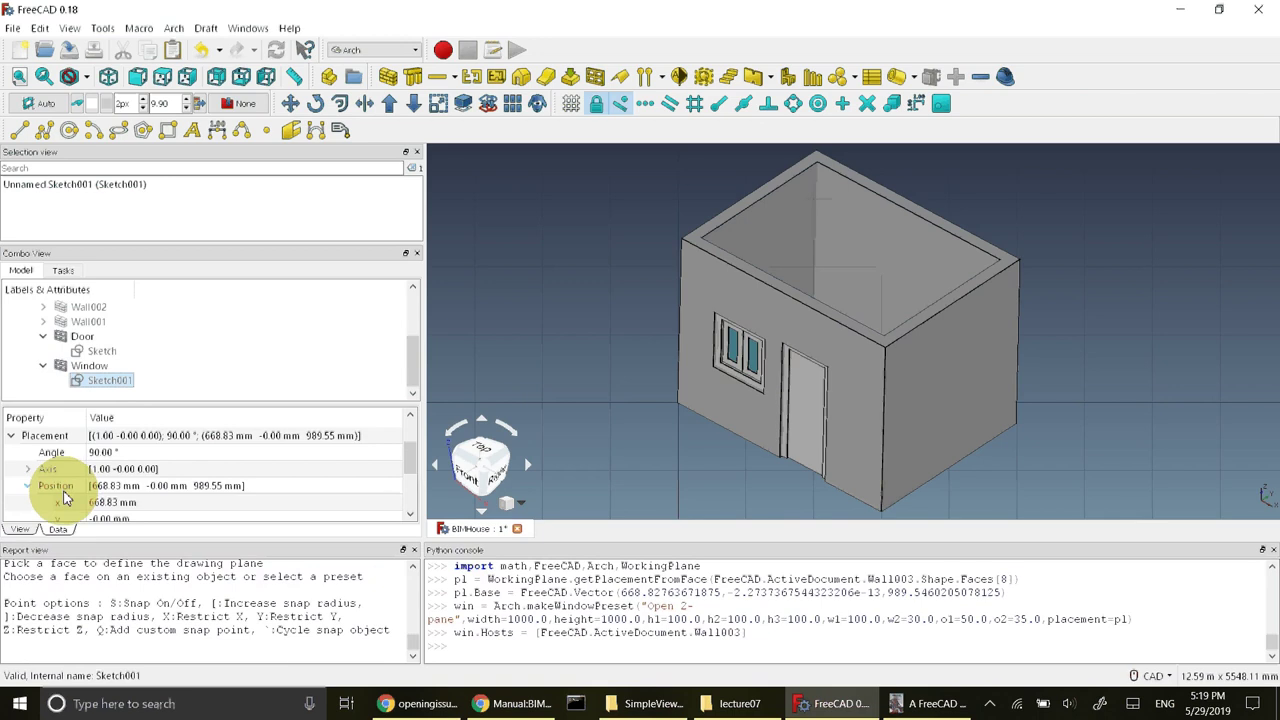
click(410, 514)
click(410, 514)
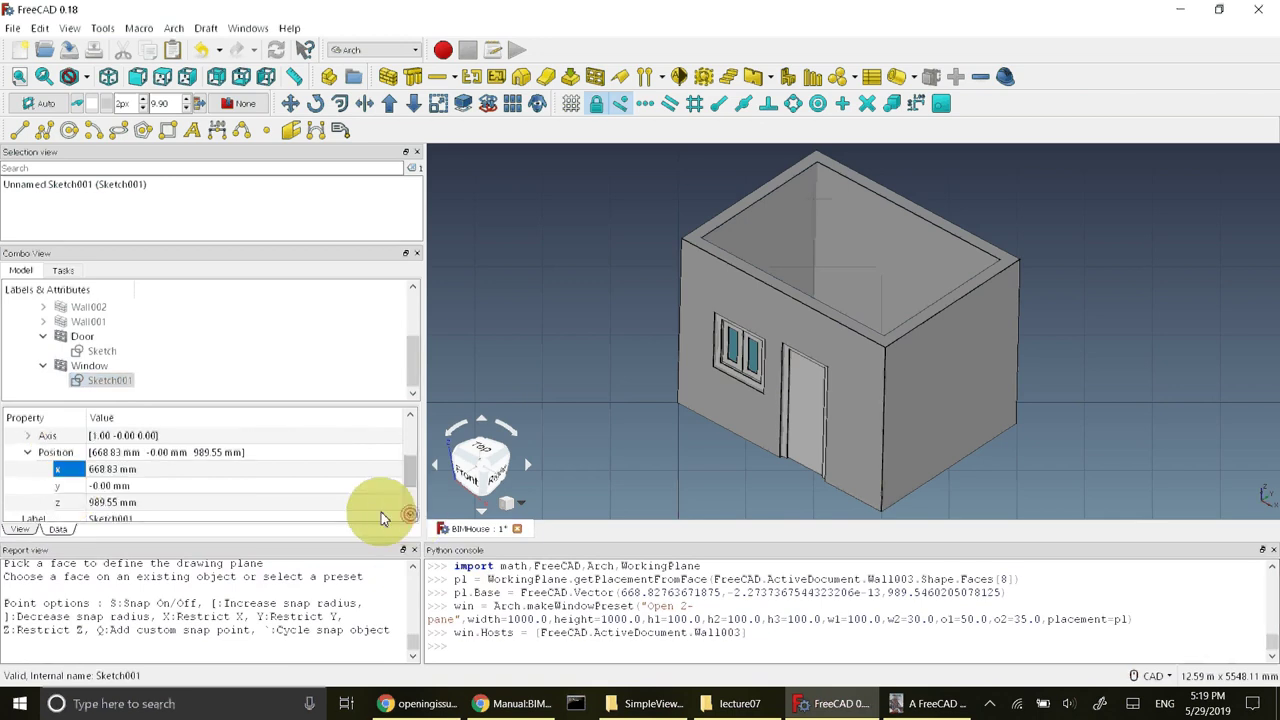
Set Sketch001's placement position to x 600 mm, y 0, z 1100 mm
click(109, 475)
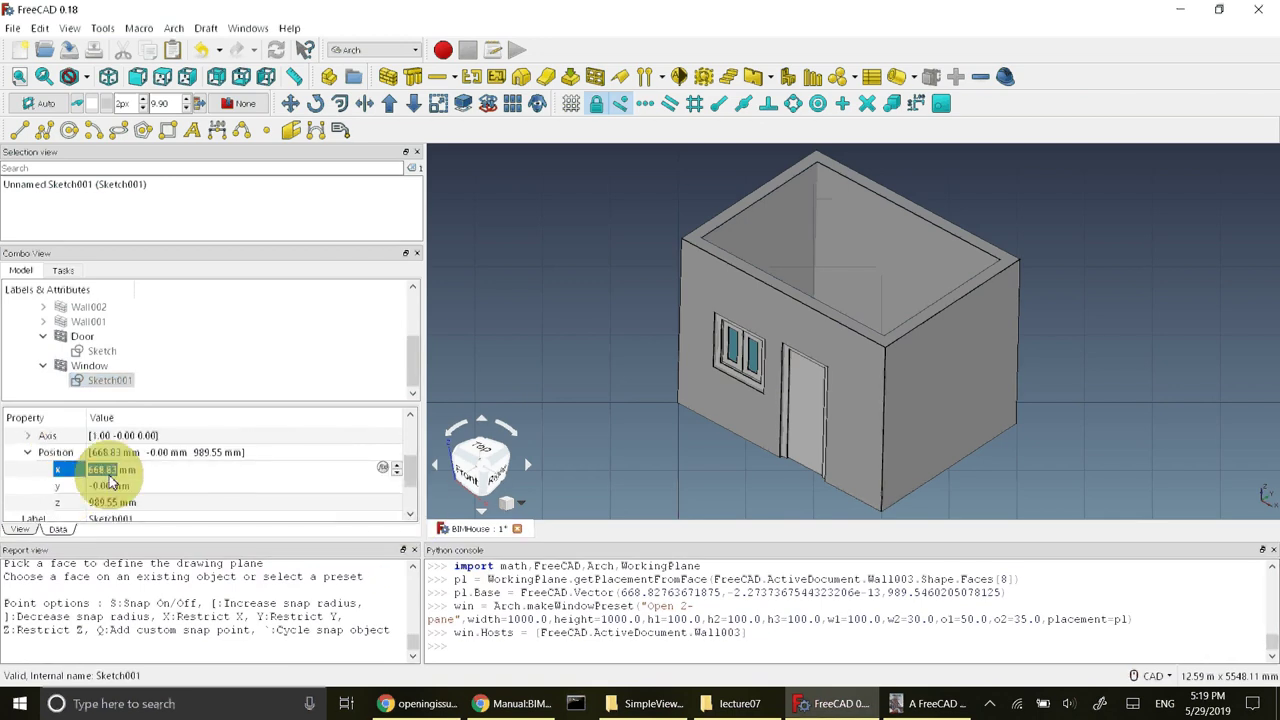
text(600)
click(110, 487)
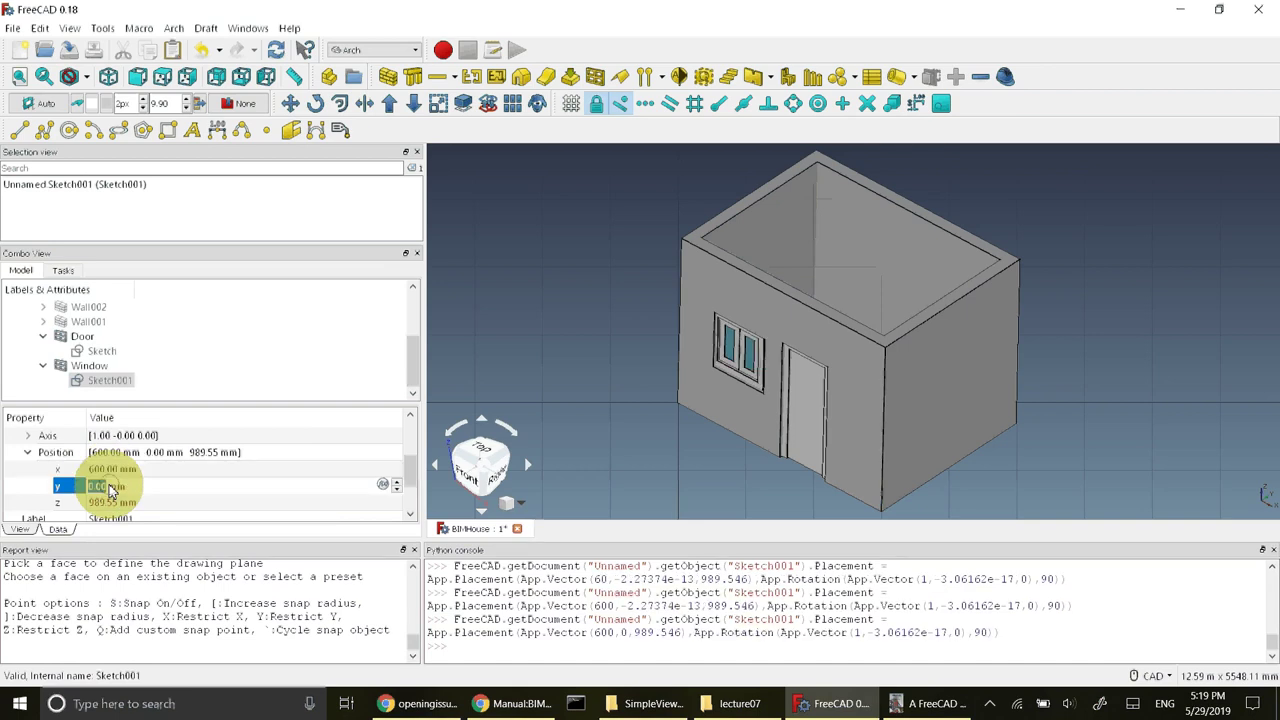
text(0)
click(114, 503)
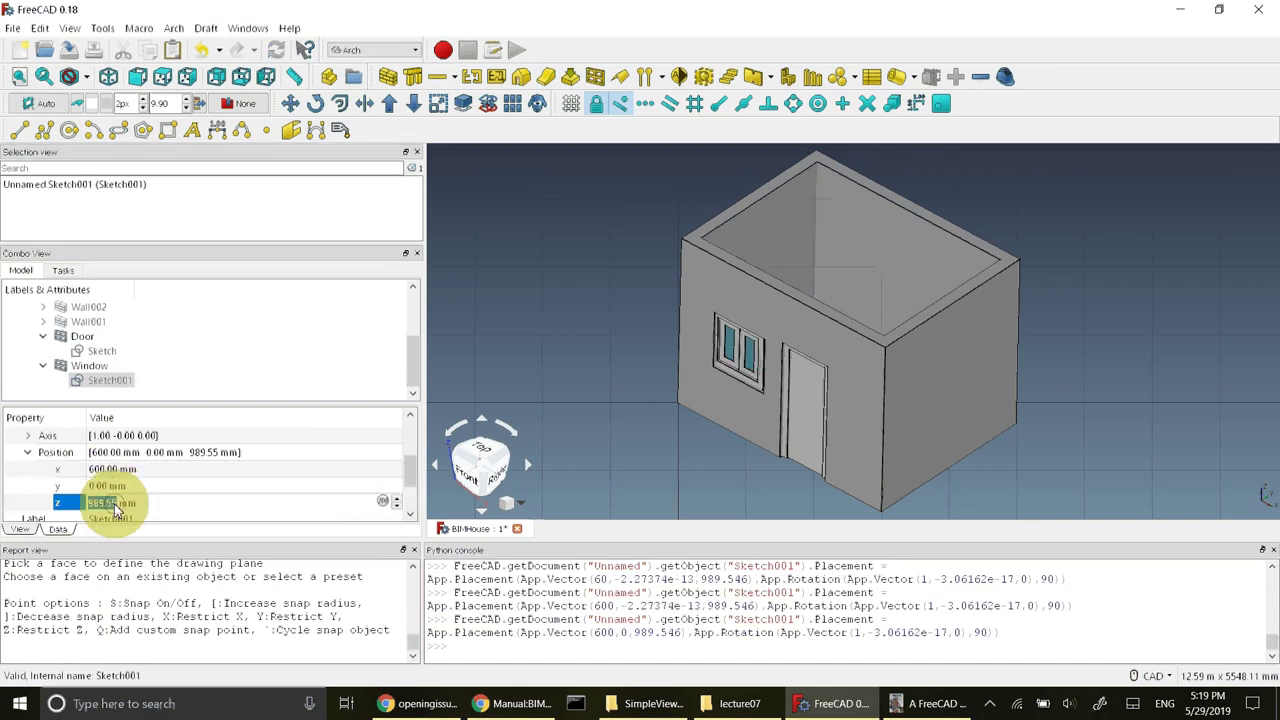
text(1100)
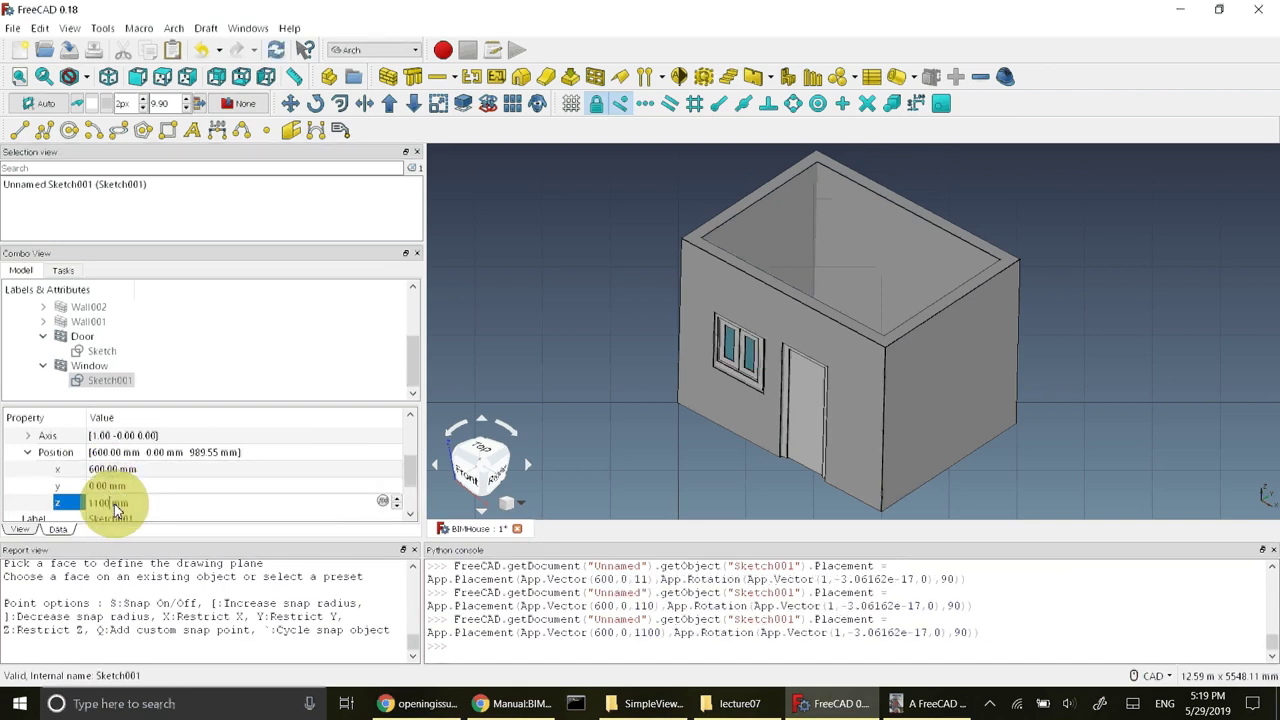
click(137, 478)
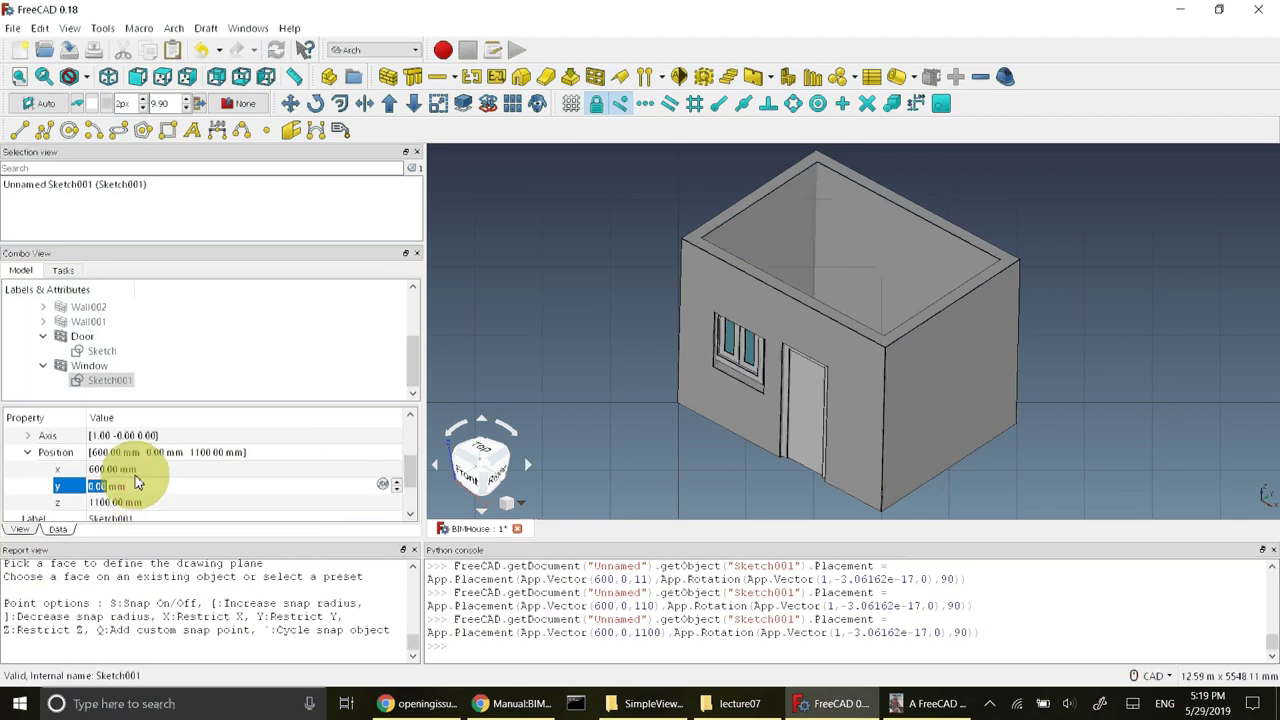
key(shift+Tab)
click(135, 490)
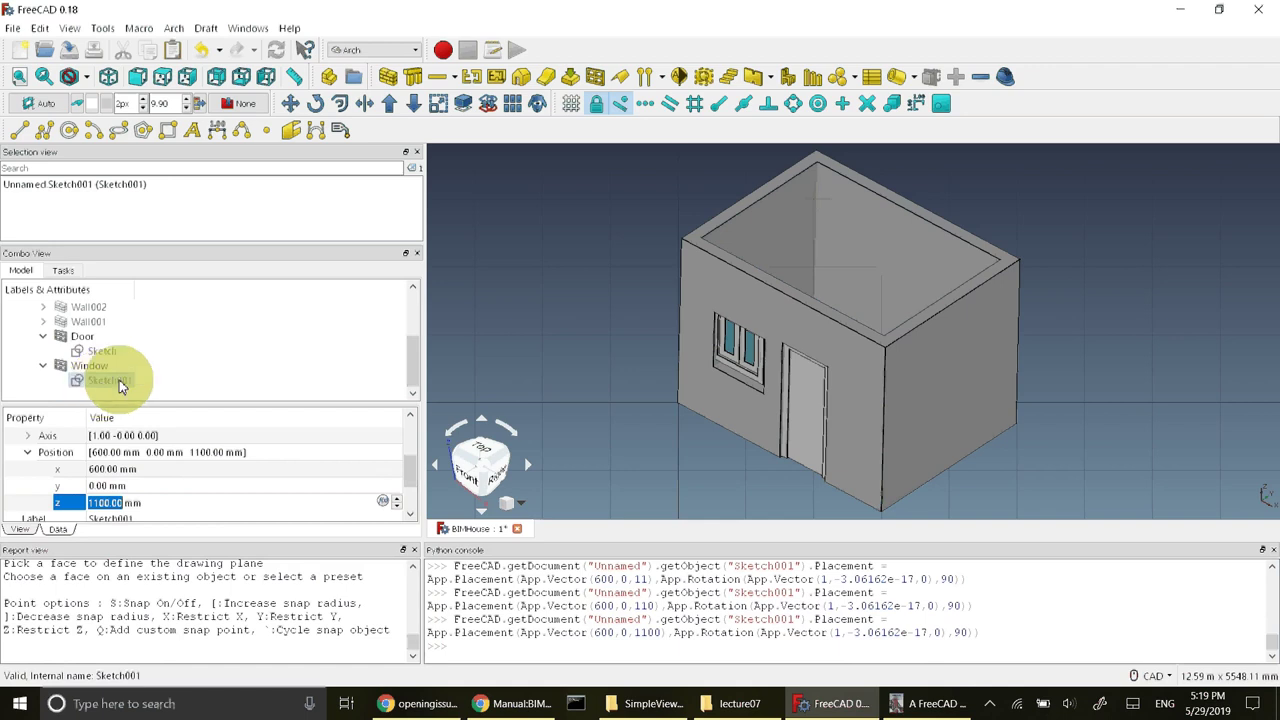
click(117, 387)
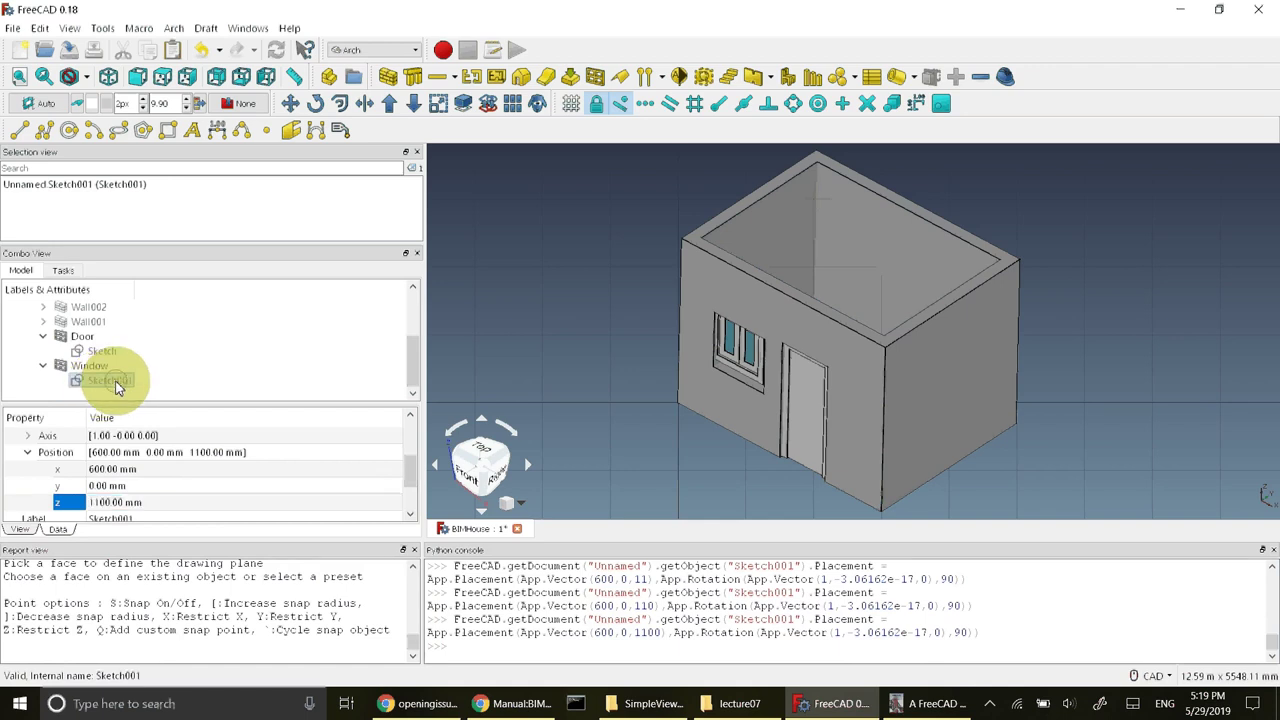
double_click(110, 381)
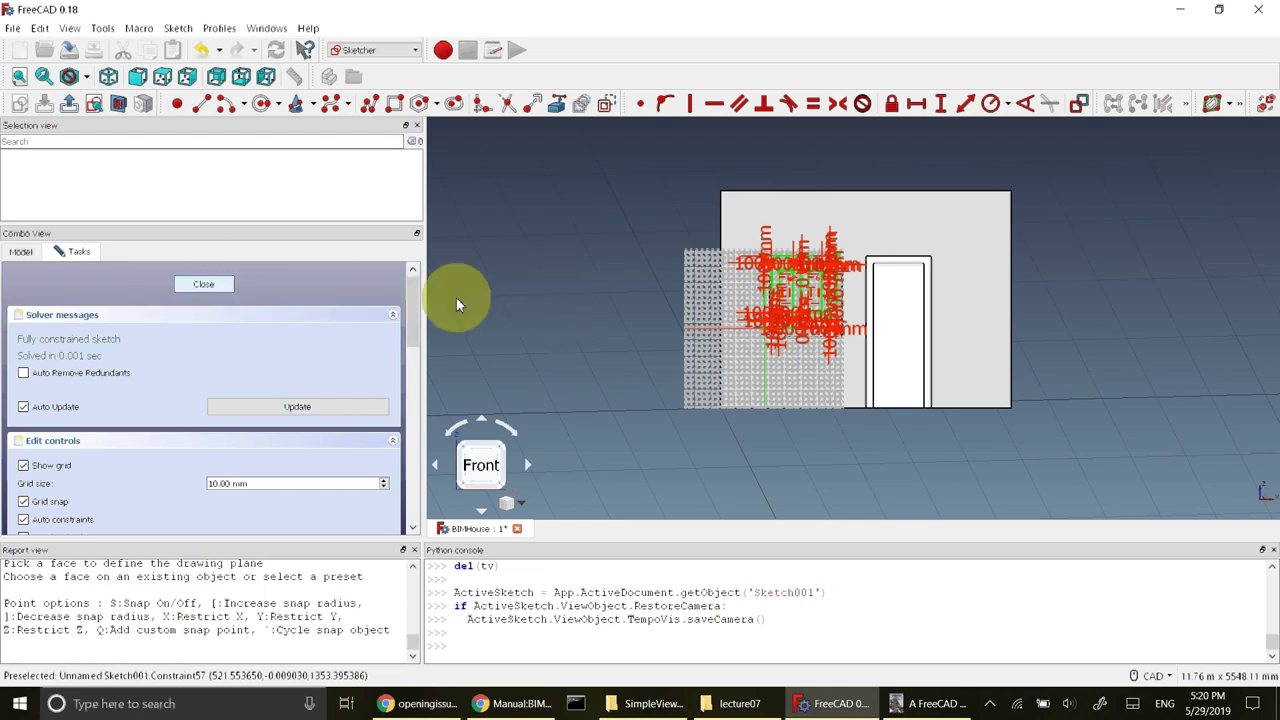
click(198, 282)
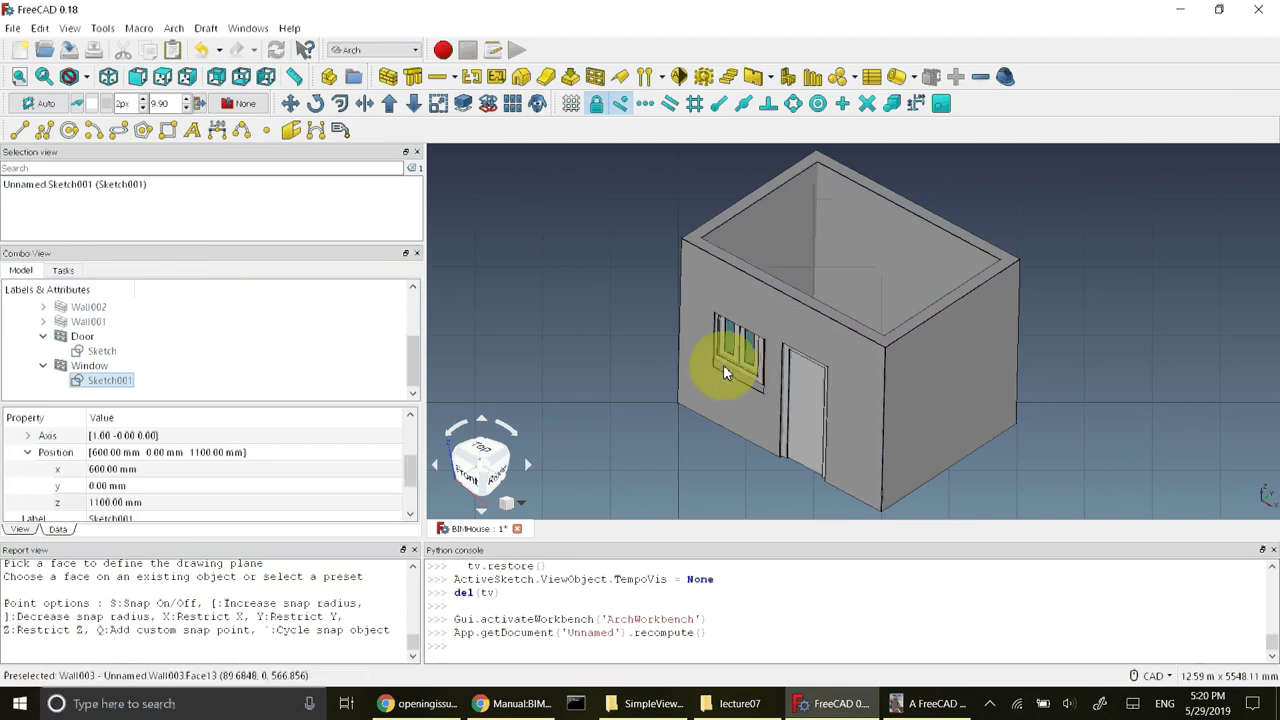
Set the Window object's placement x position back to 0 mm
click(99, 367)
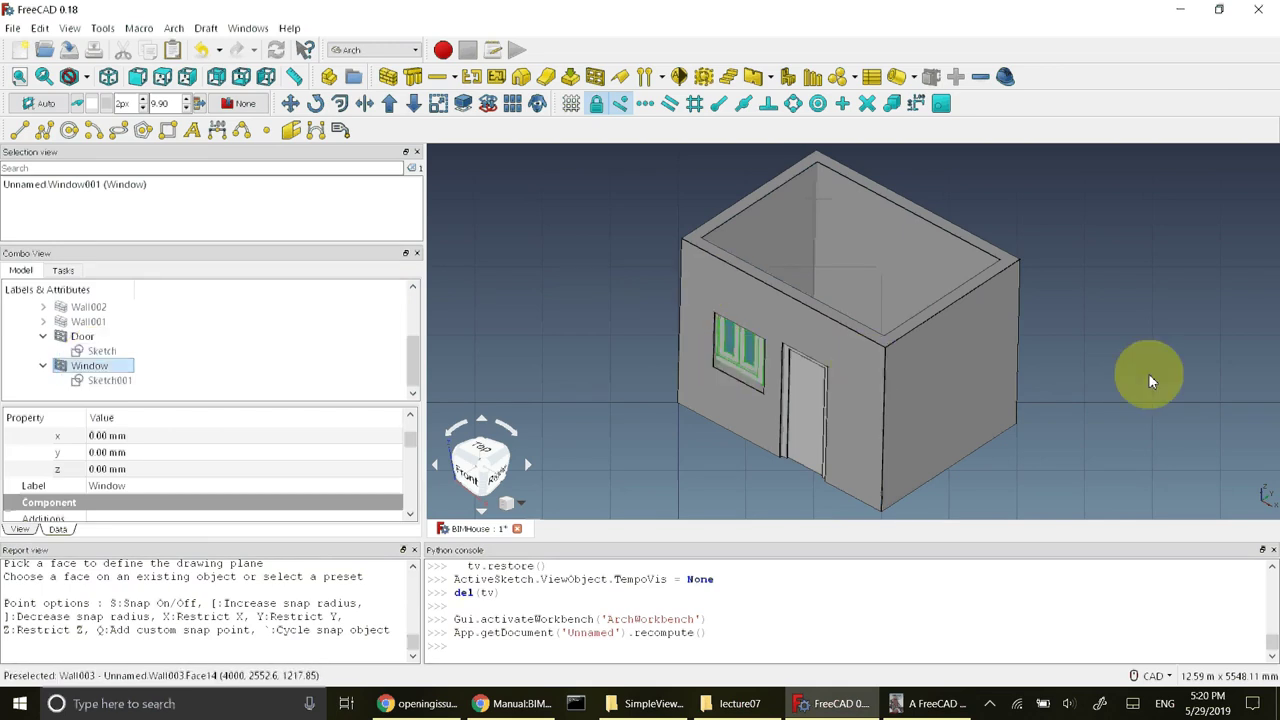
mouse_move(1125, 380)
middle_down()
mouse_move(918, 415)
mouse_move(1071, 389)
middle_up()
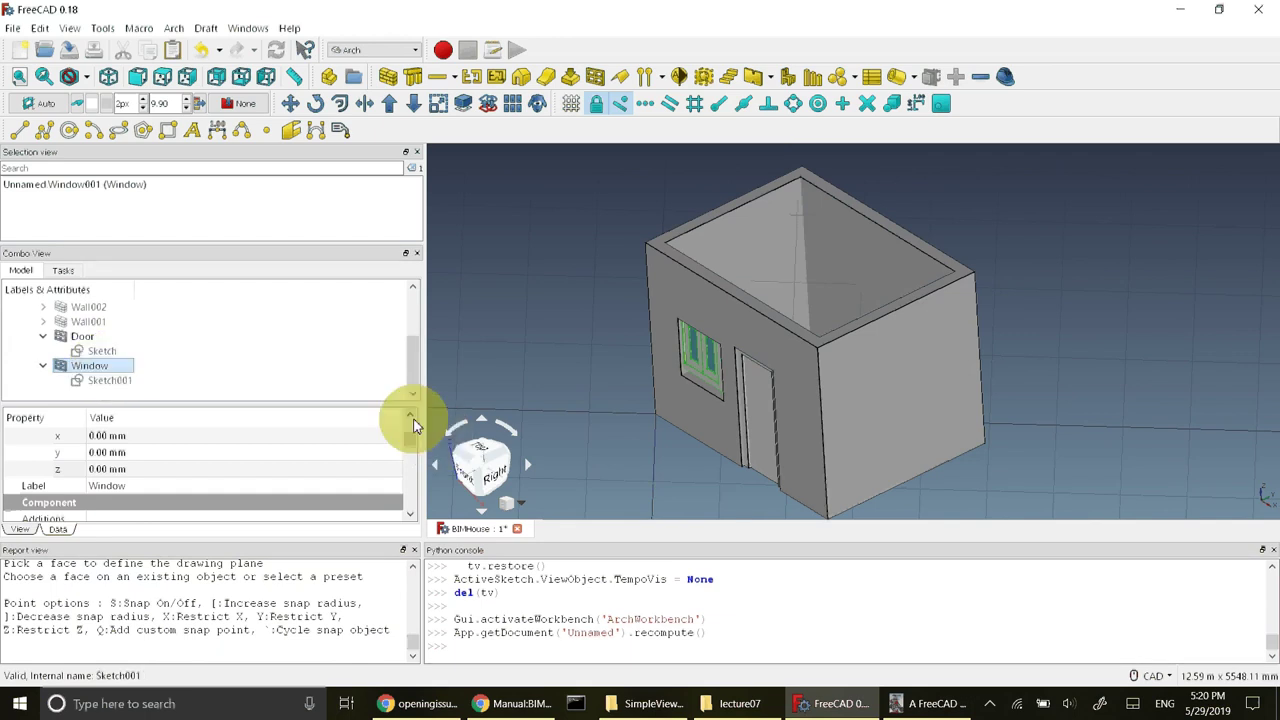
scroll(8, 478, up, 1)
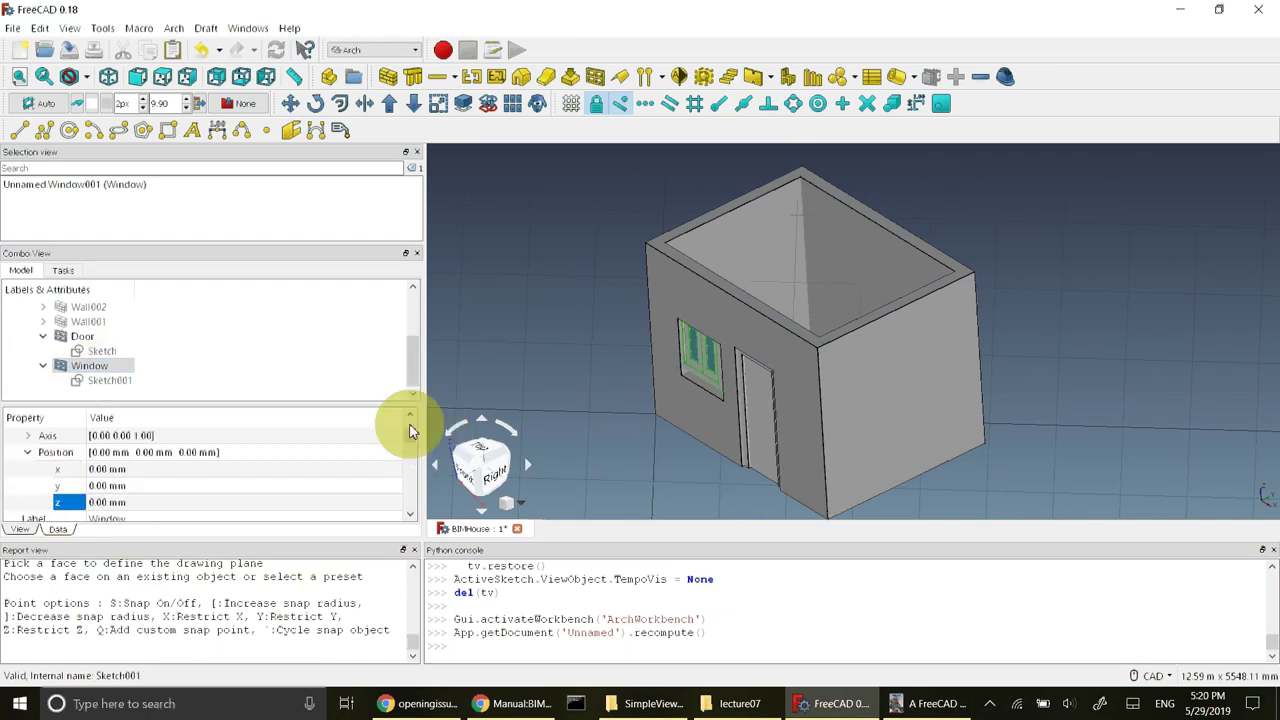
scroll(408, 418, up, 1)
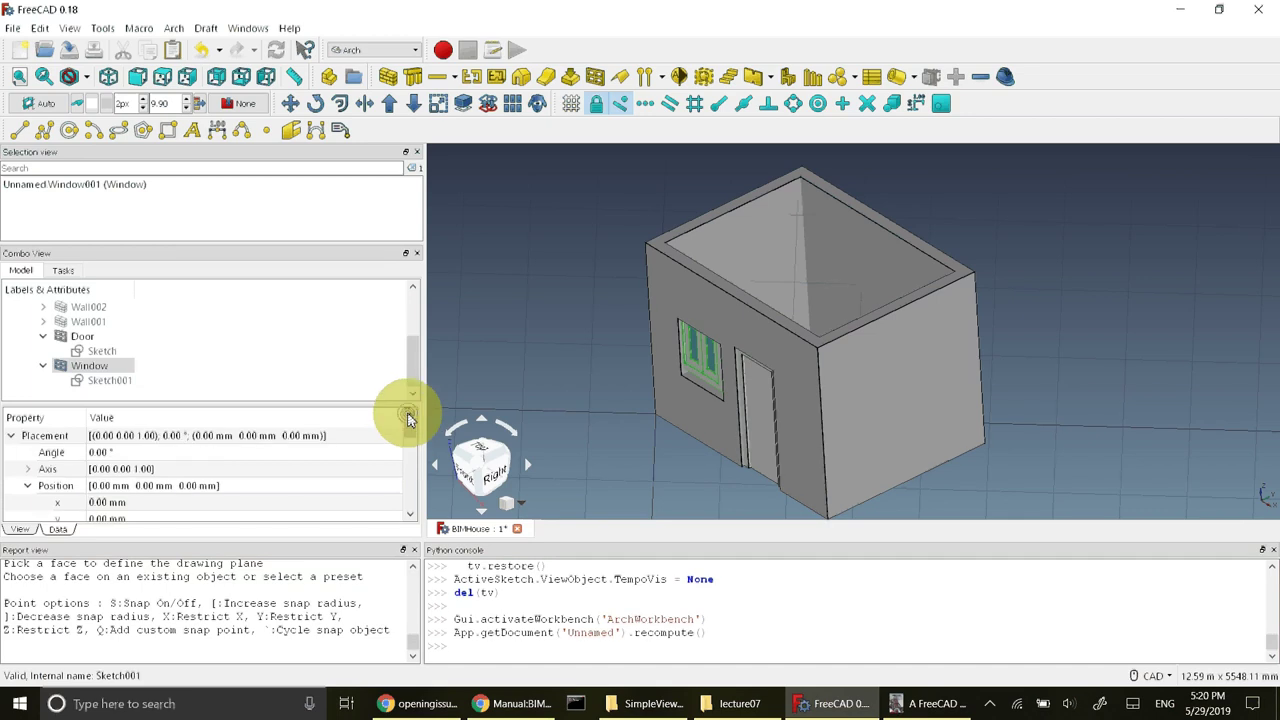
click(106, 503)
click(106, 504)
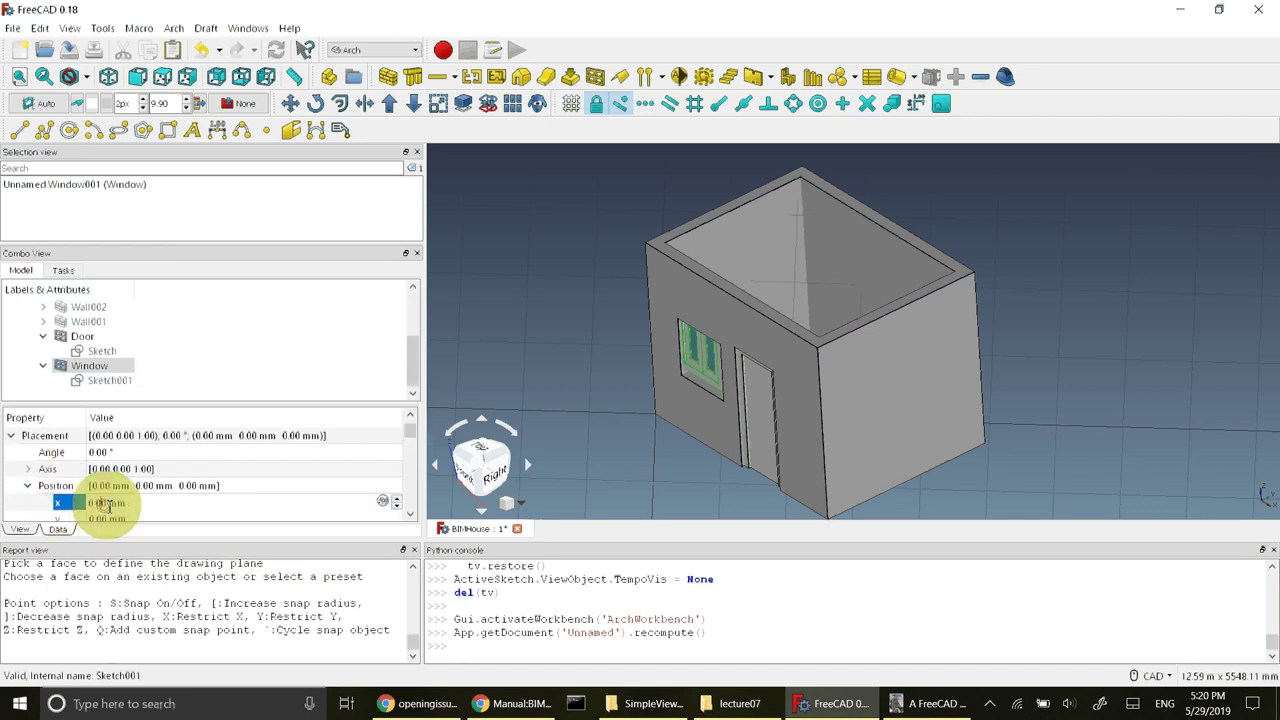
double_click(90, 503)
text(2)
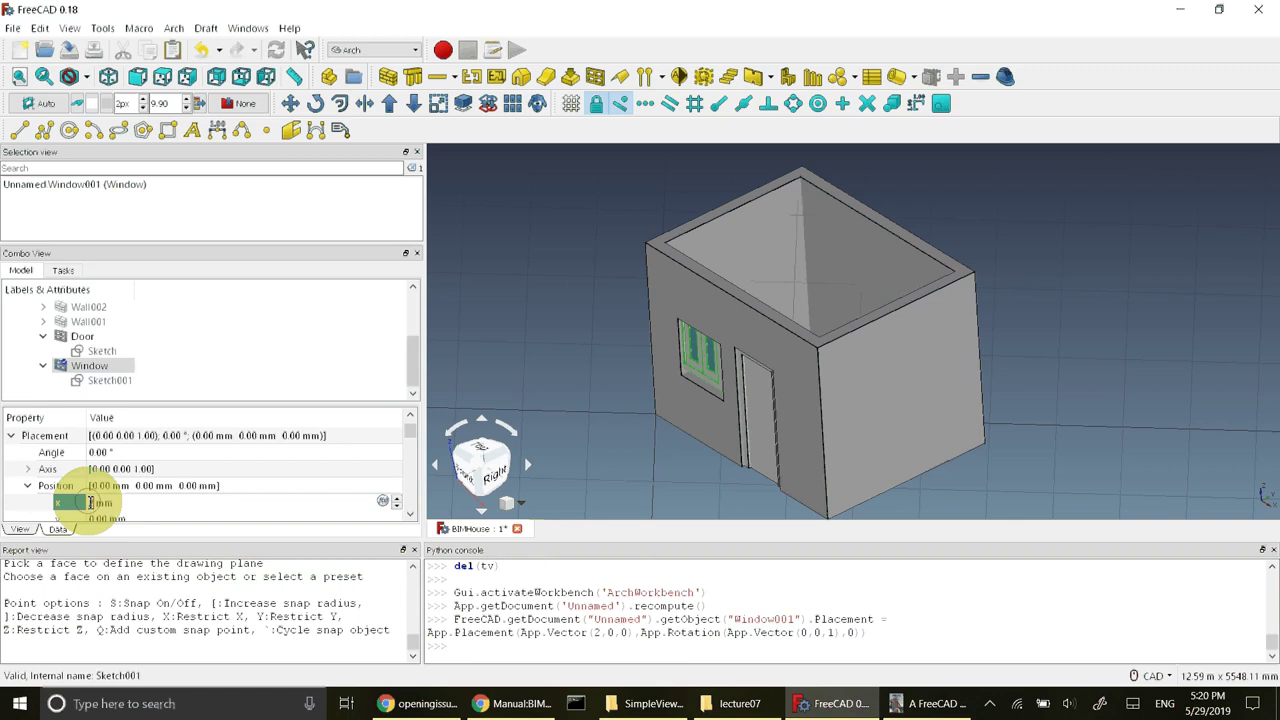
key(Down)
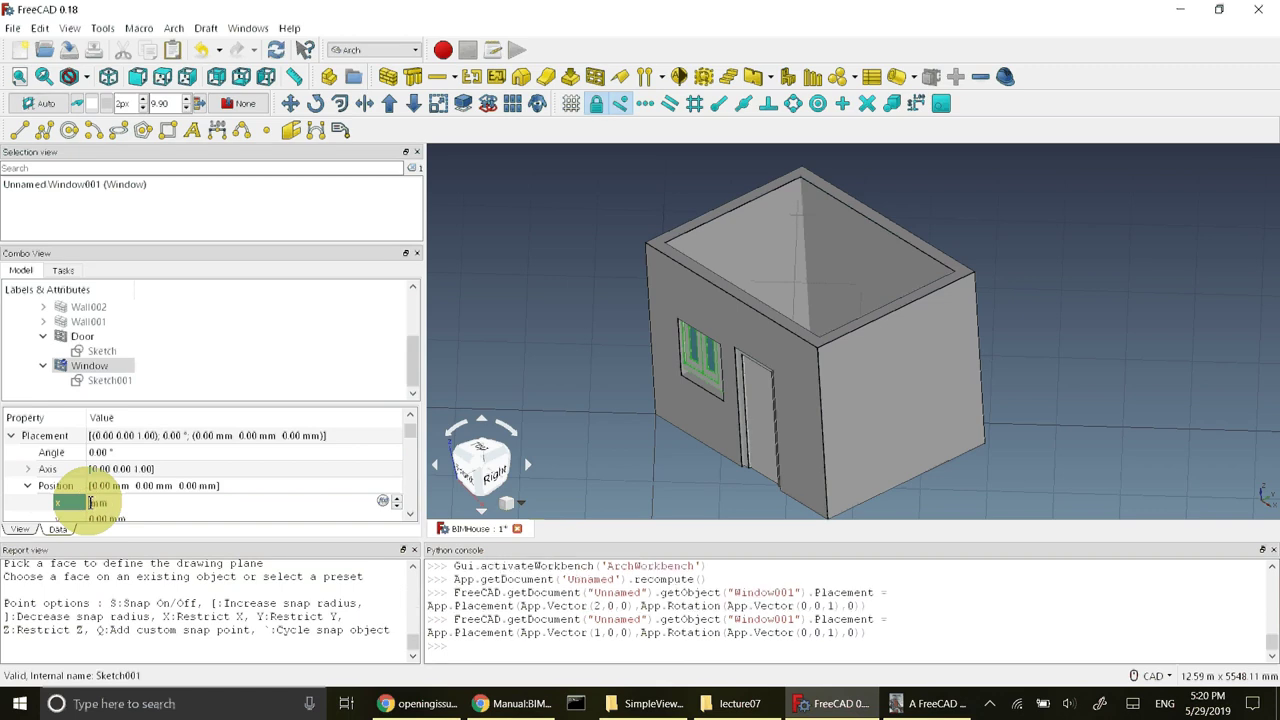
key(Down)
click(86, 368)
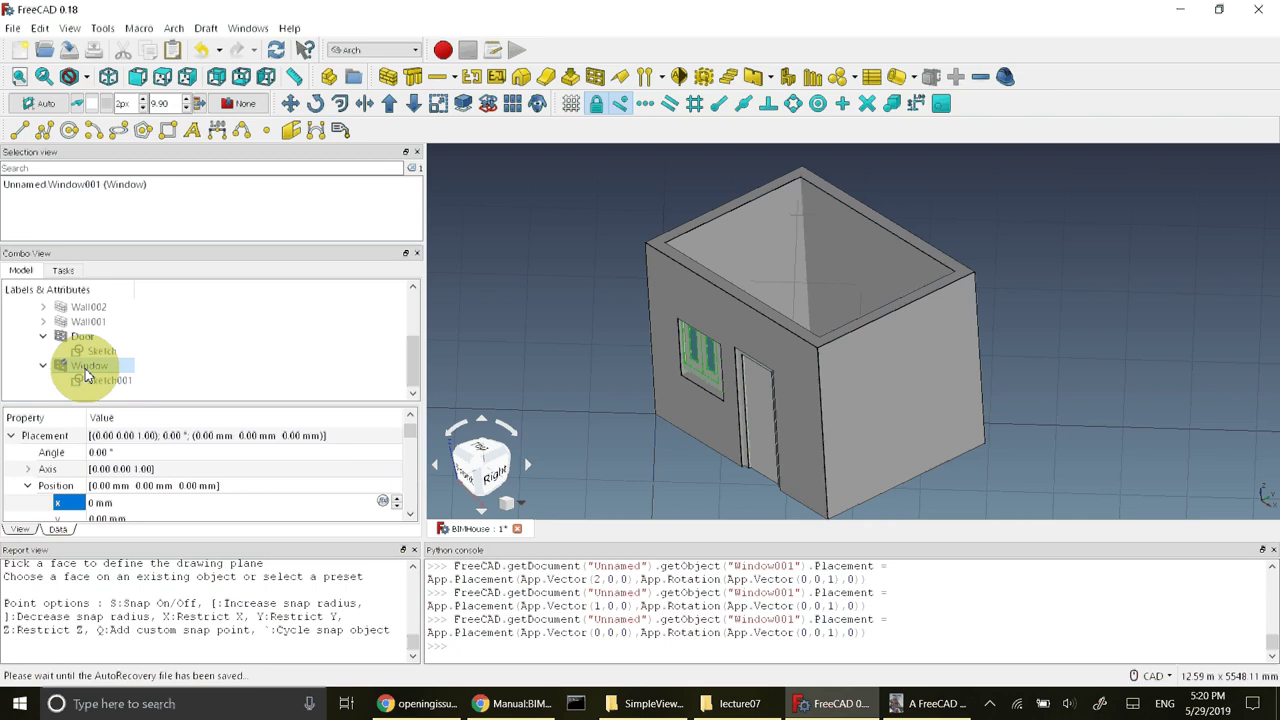
Recompute the model so the window updates, then clear the selection
key(Return)
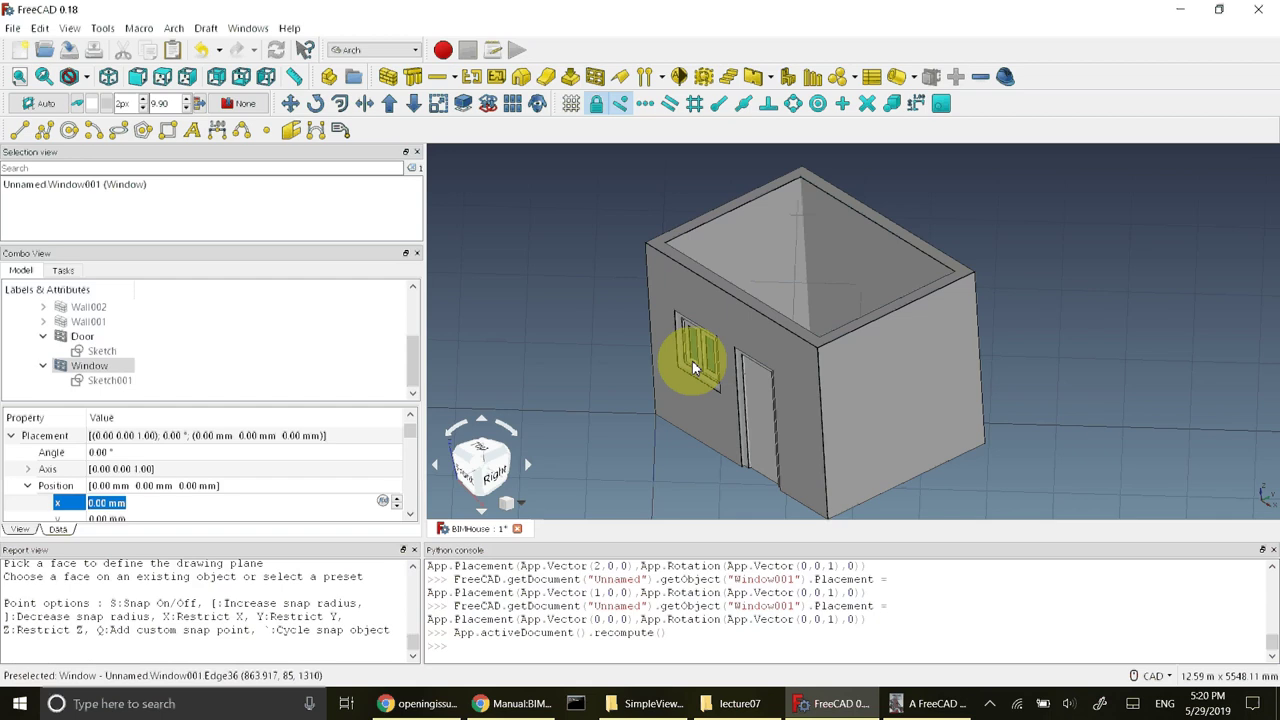
right_click(575, 317)
click(580, 256)
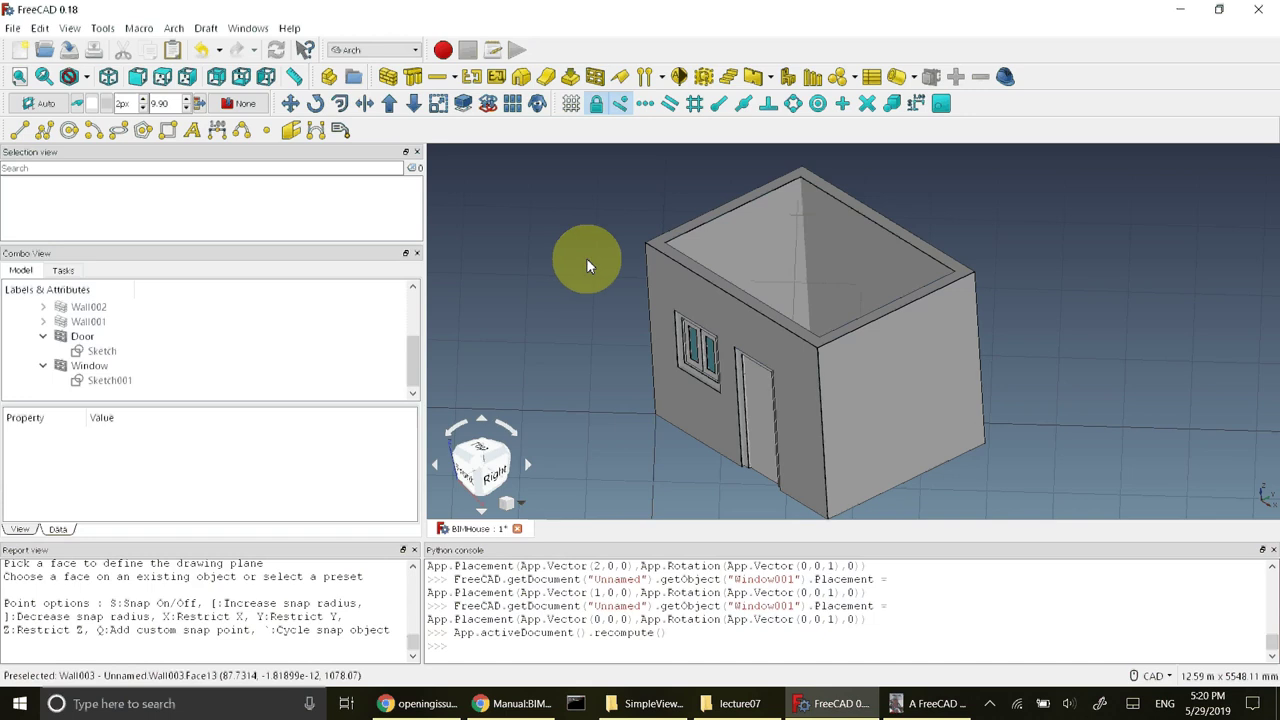
Set the working plane to XY (top) and zoom in on the house from above
click(40, 105)
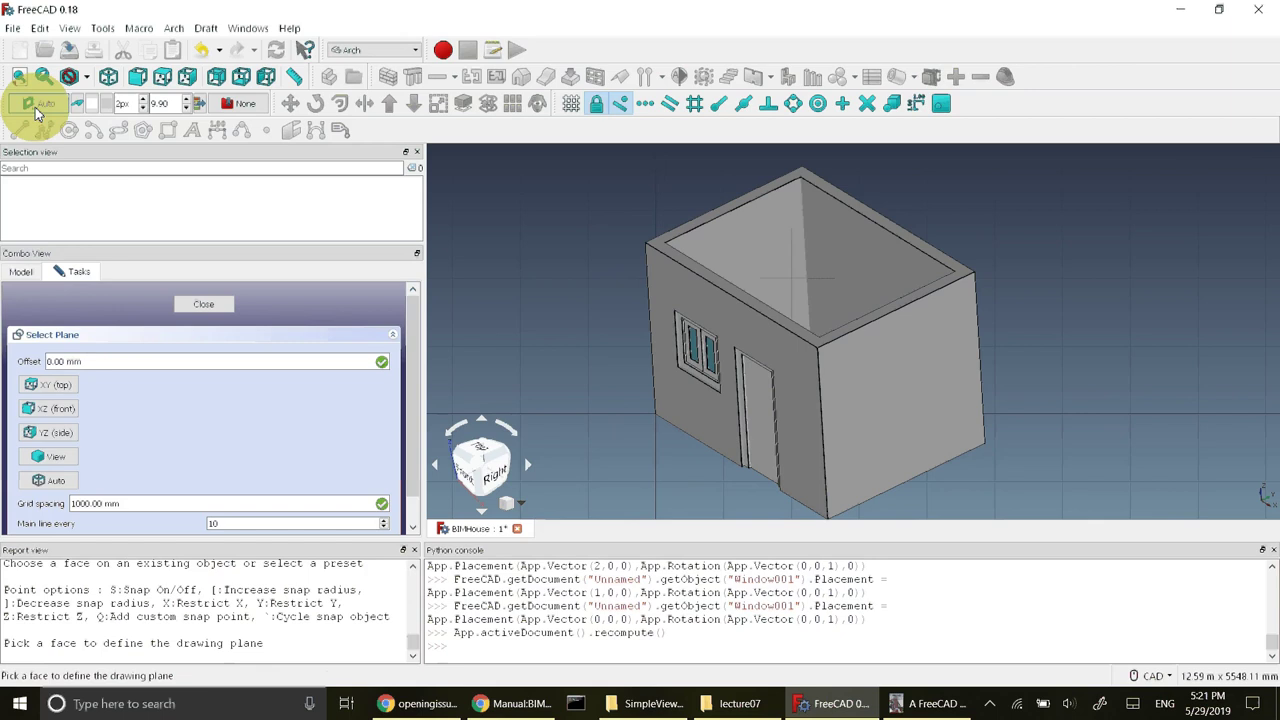
click(71, 383)
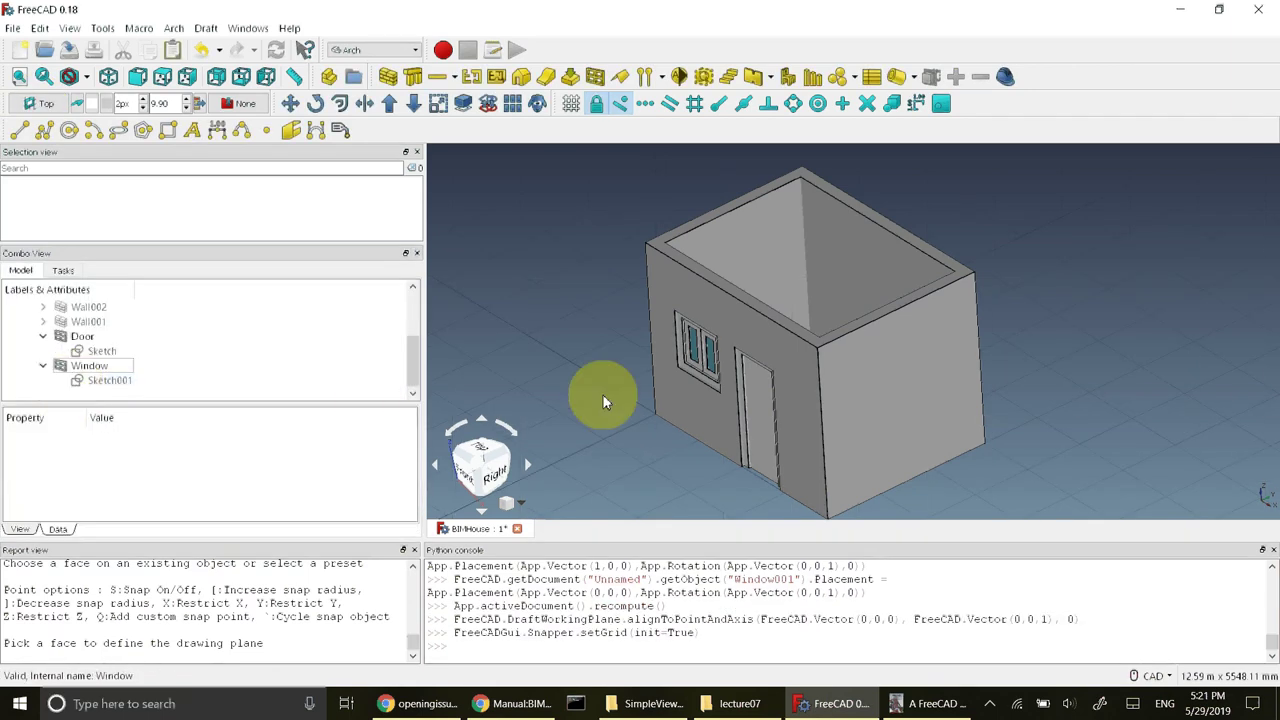
key(0)
key(2)
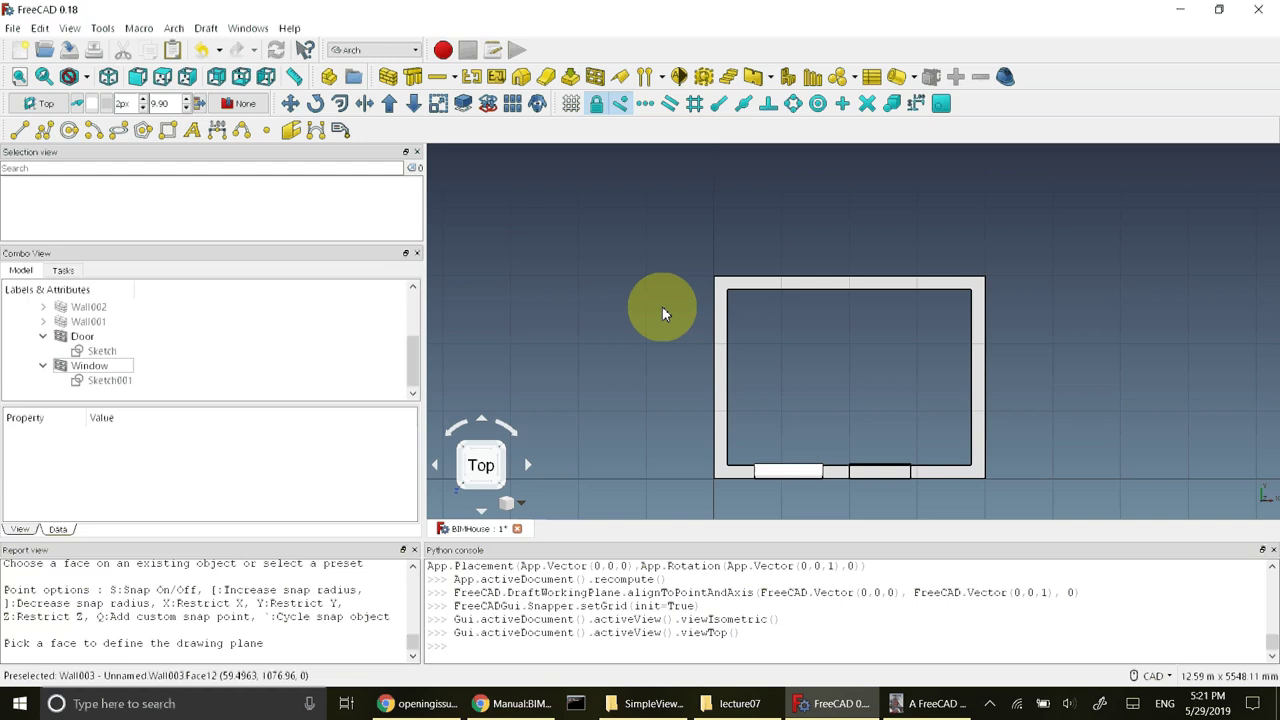
key(0)
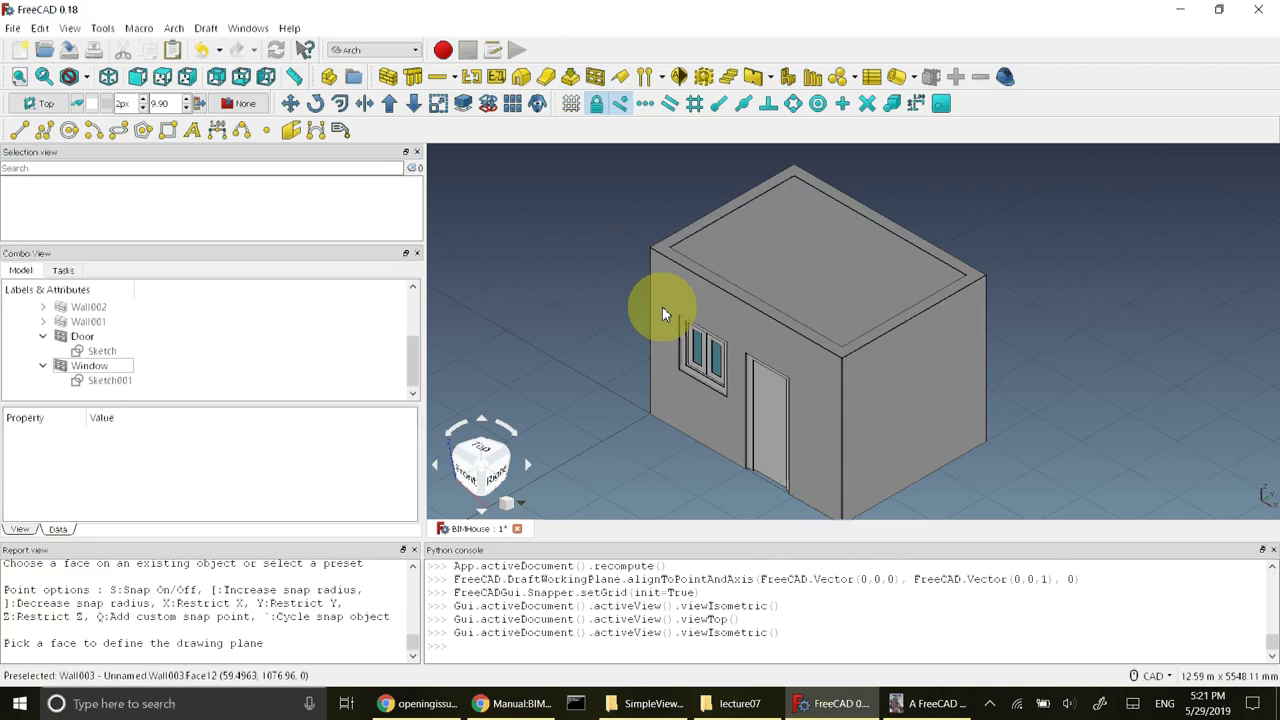
key(2)
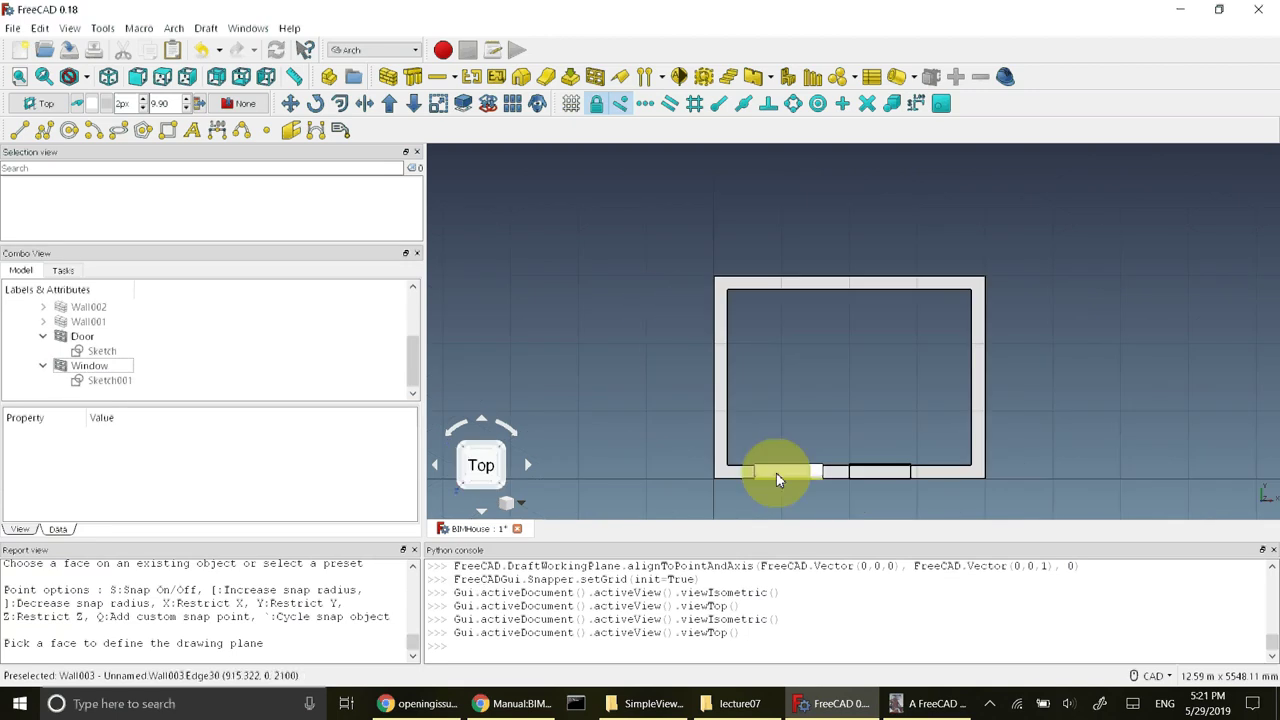
scroll(778, 475, up, 5)
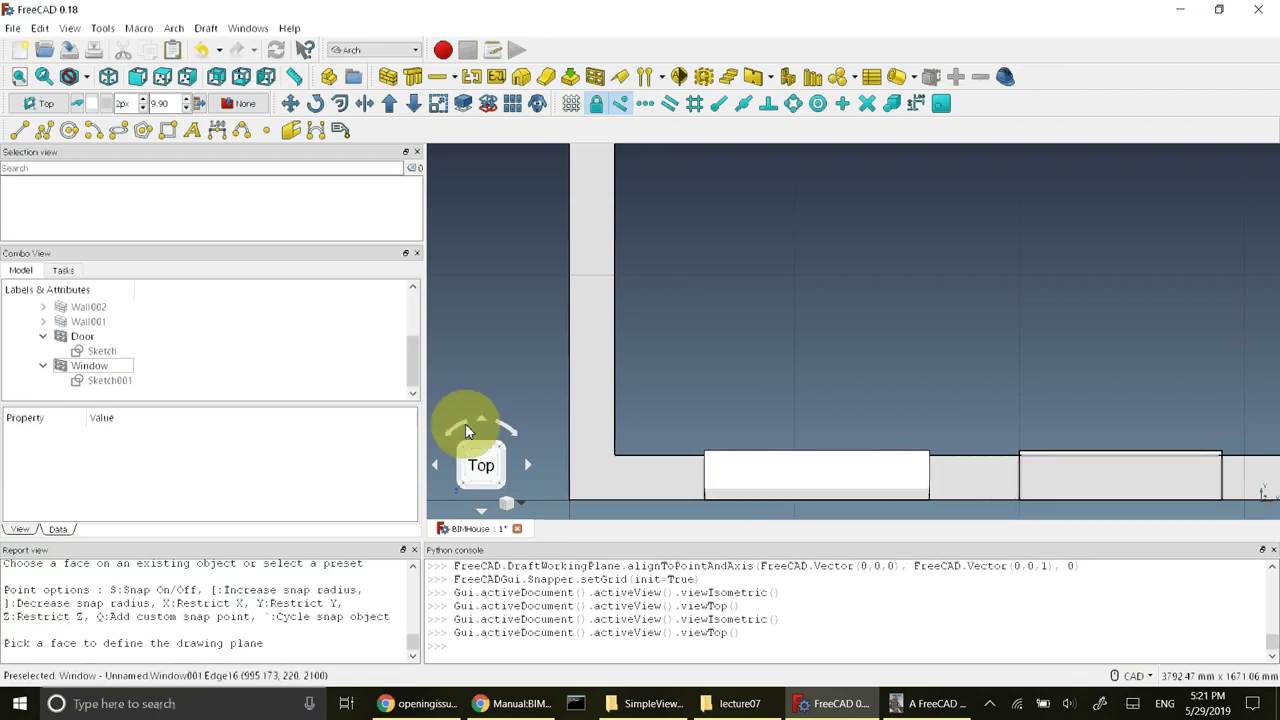
Change the Door's Offset property from 50 mm to 0 mm
click(84, 338)
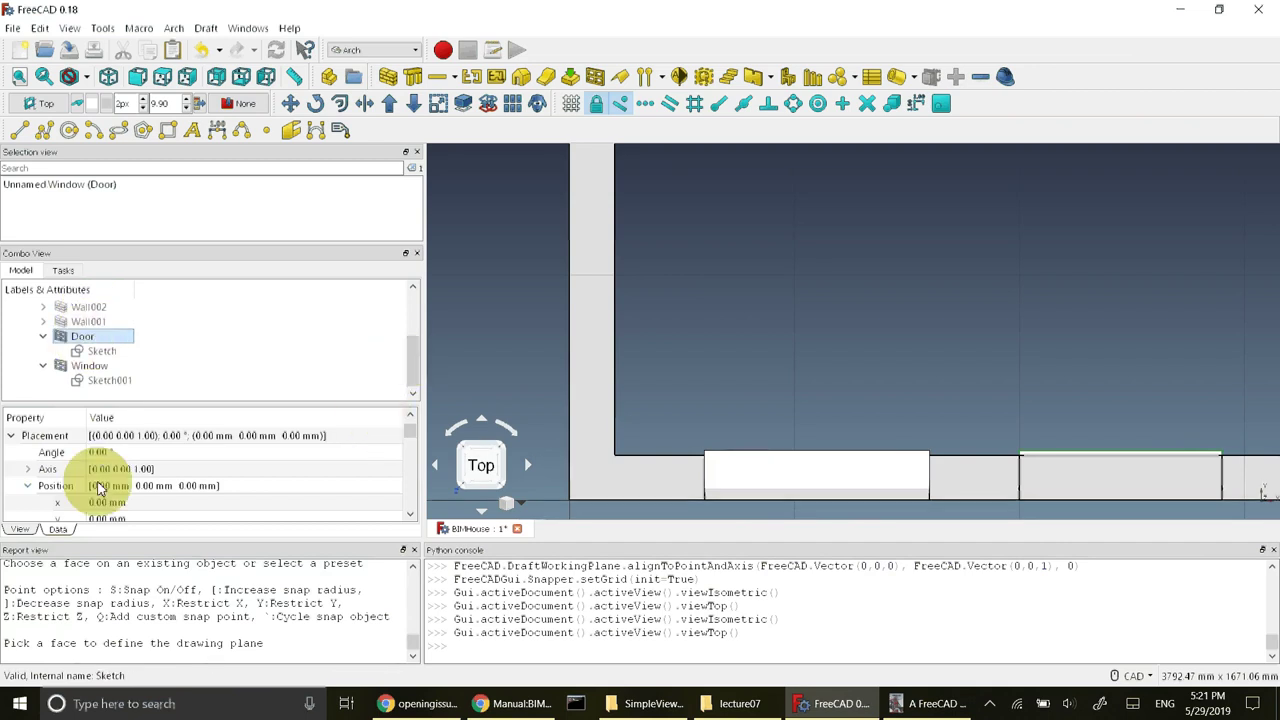
click(28, 485)
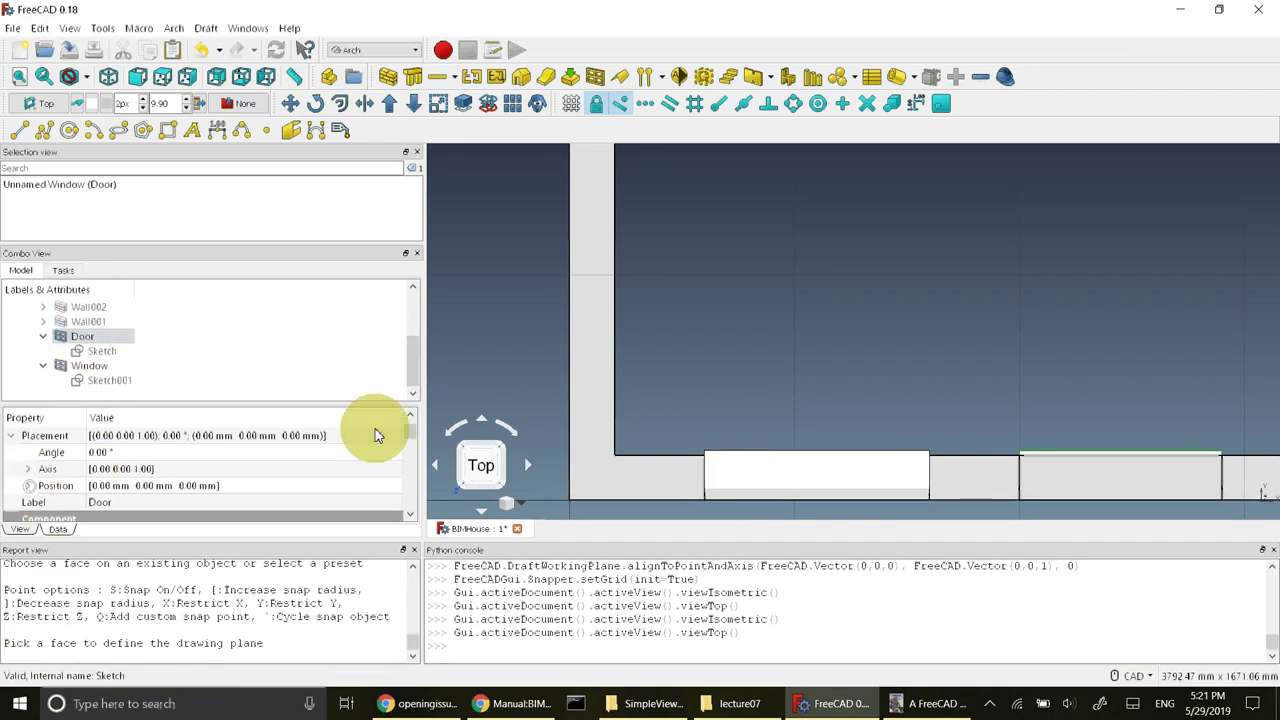
click(409, 514)
click(409, 514)
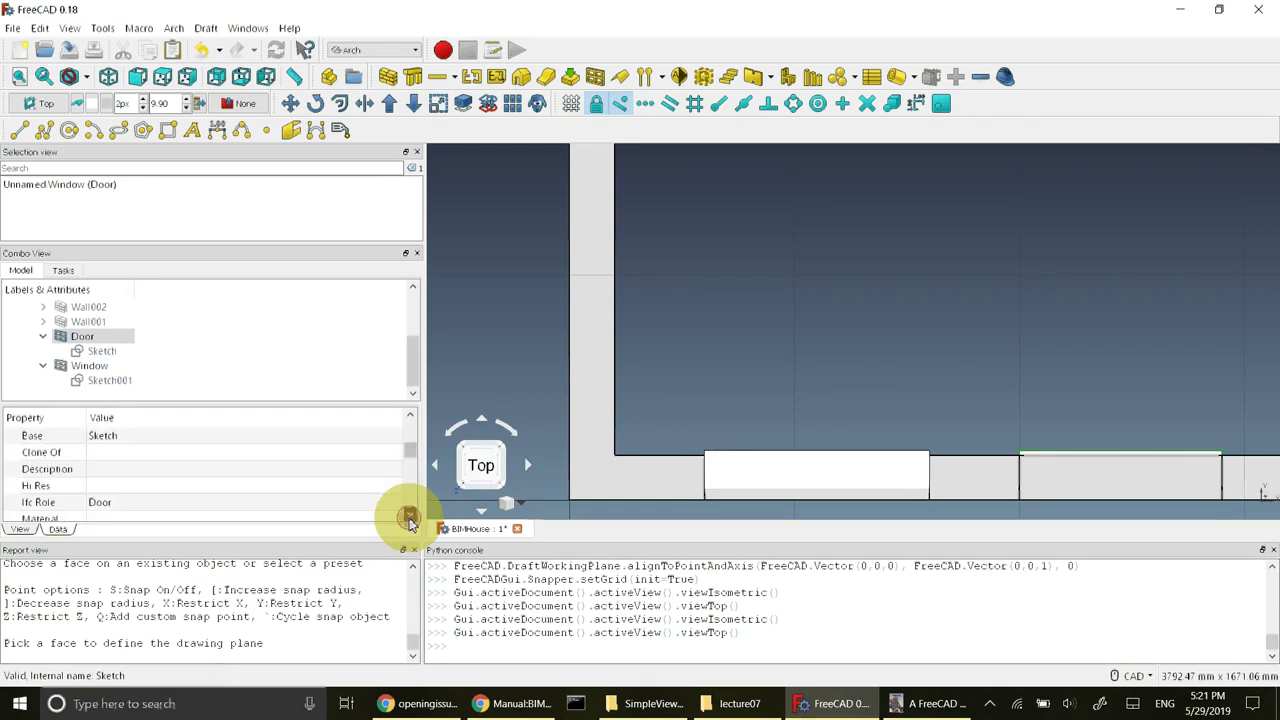
click(409, 515)
click(409, 516)
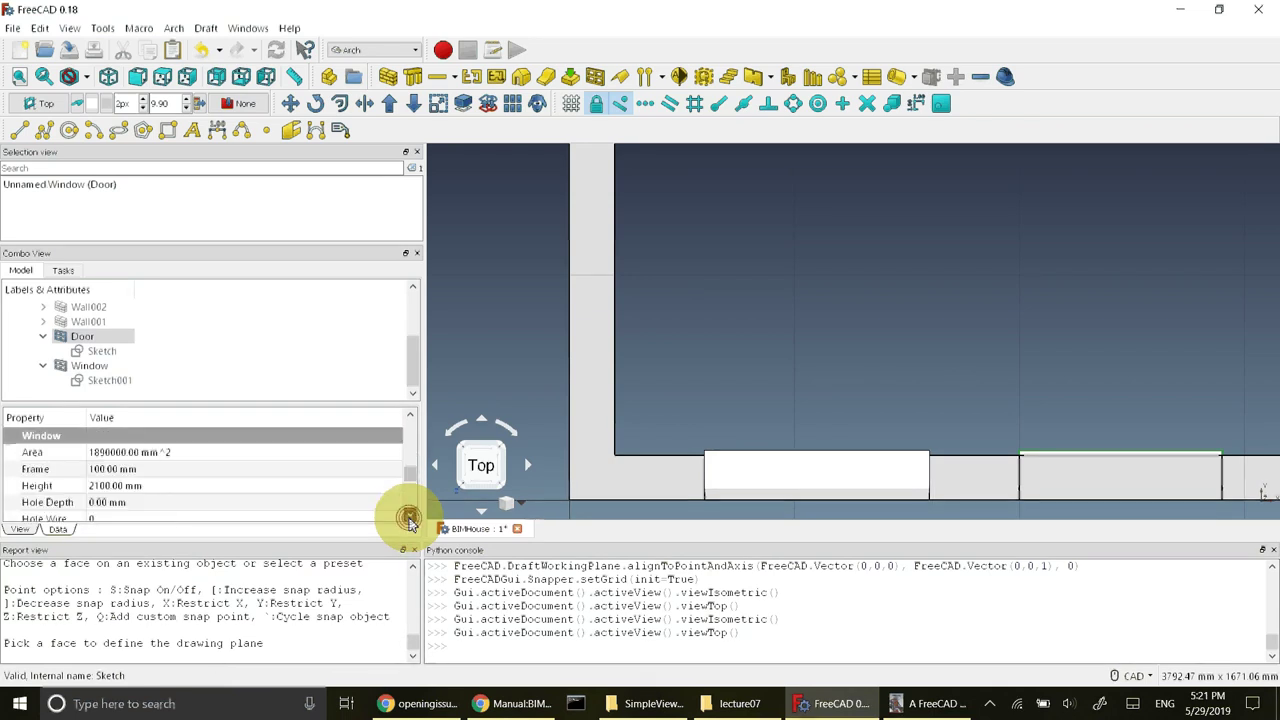
click(409, 516)
click(409, 516)
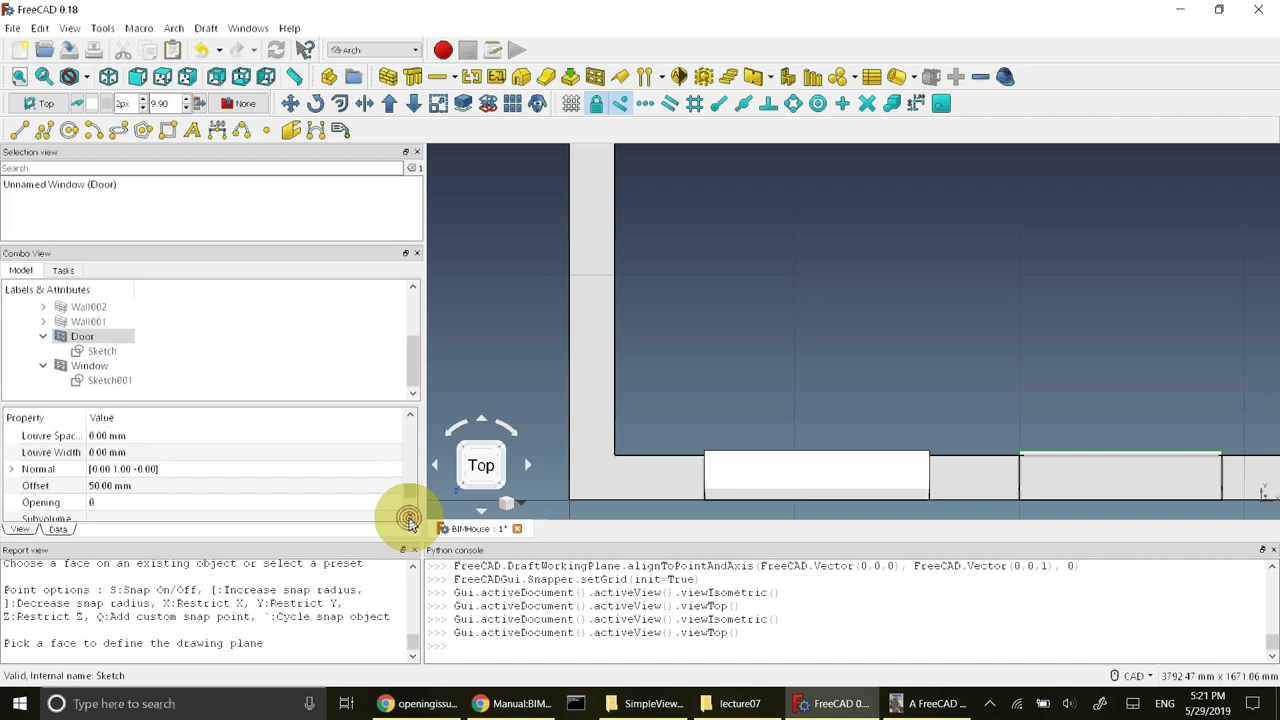
click(108, 476)
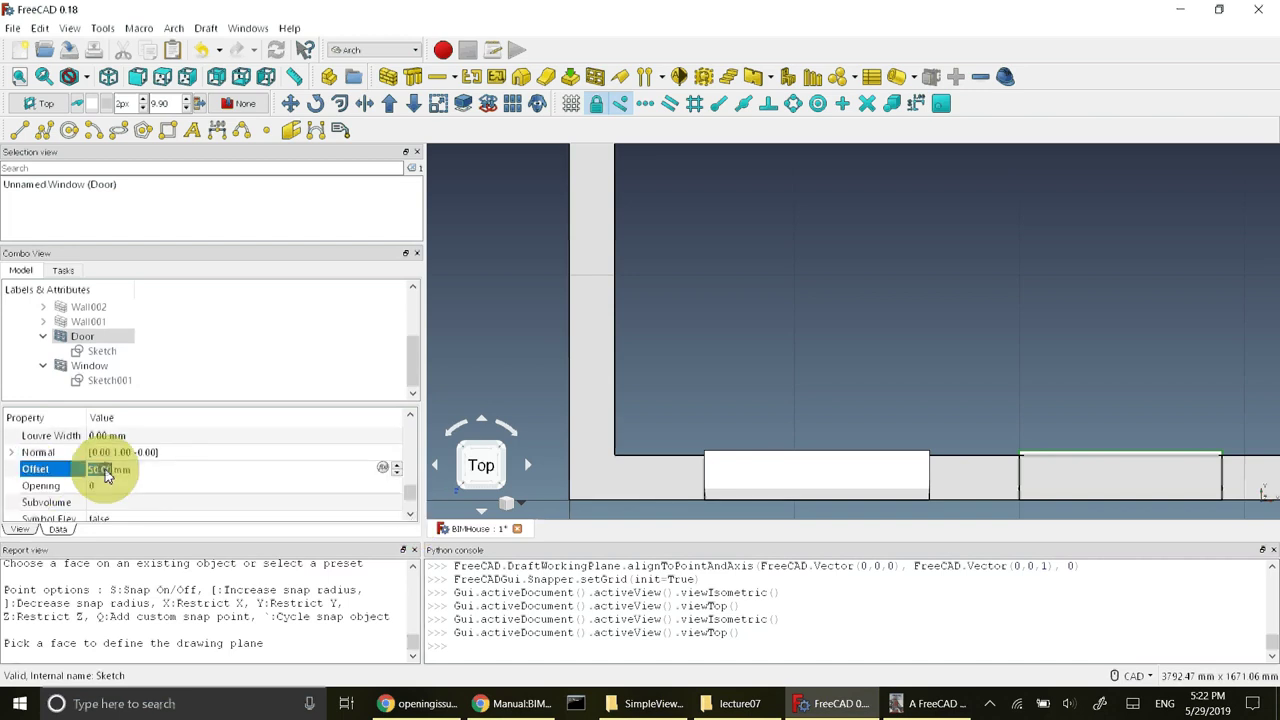
text(0)
click(110, 473)
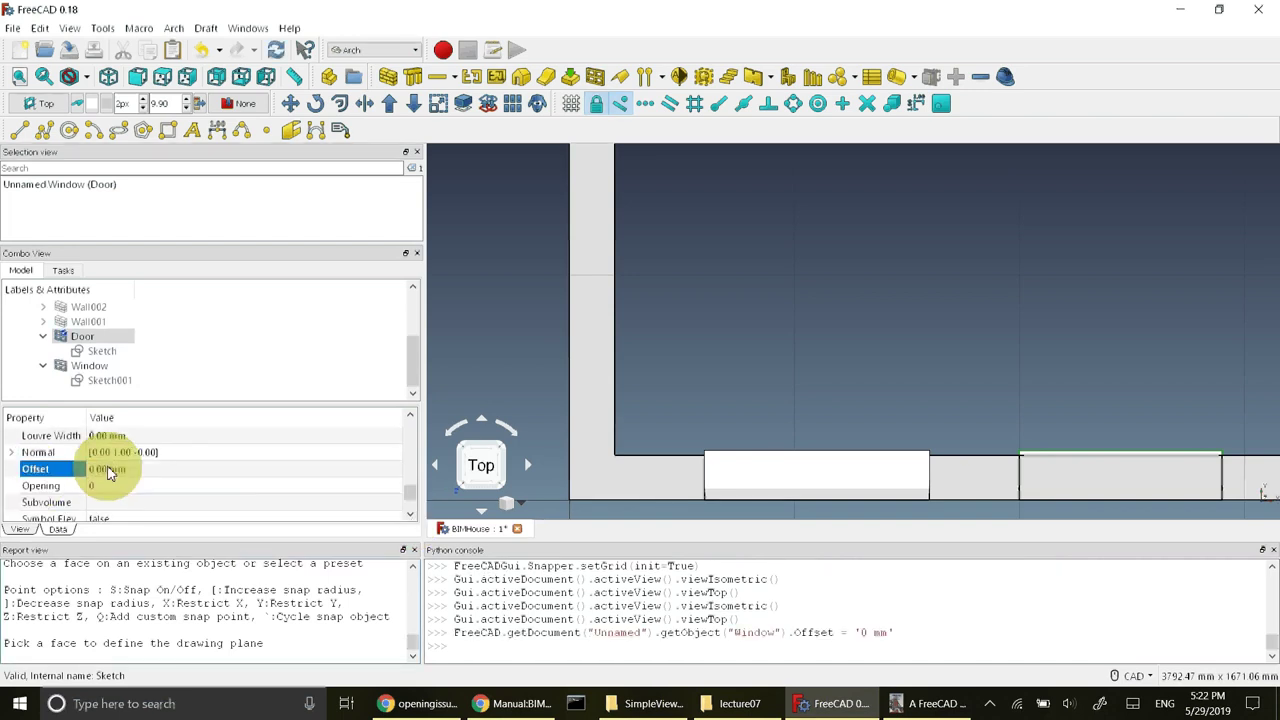
Change the Window's Offset property from 50 mm to 0 mm
click(89, 366)
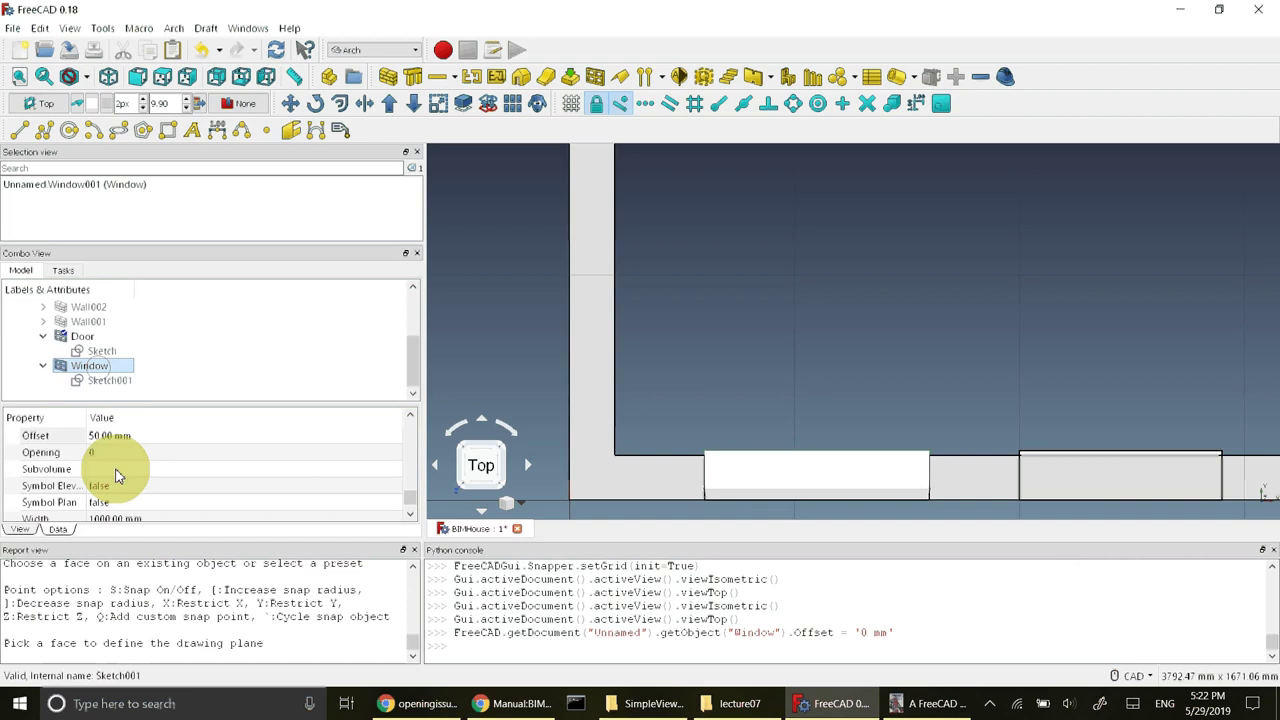
click(115, 437)
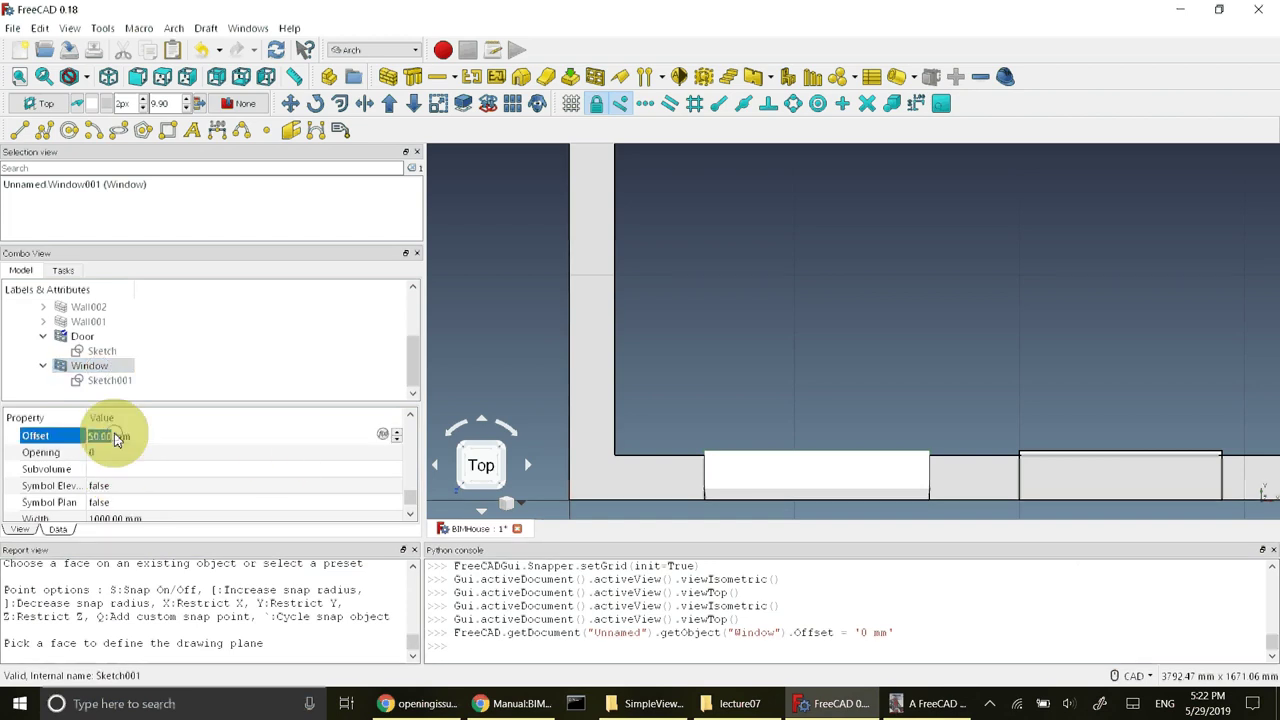
text(0)
key(Return)
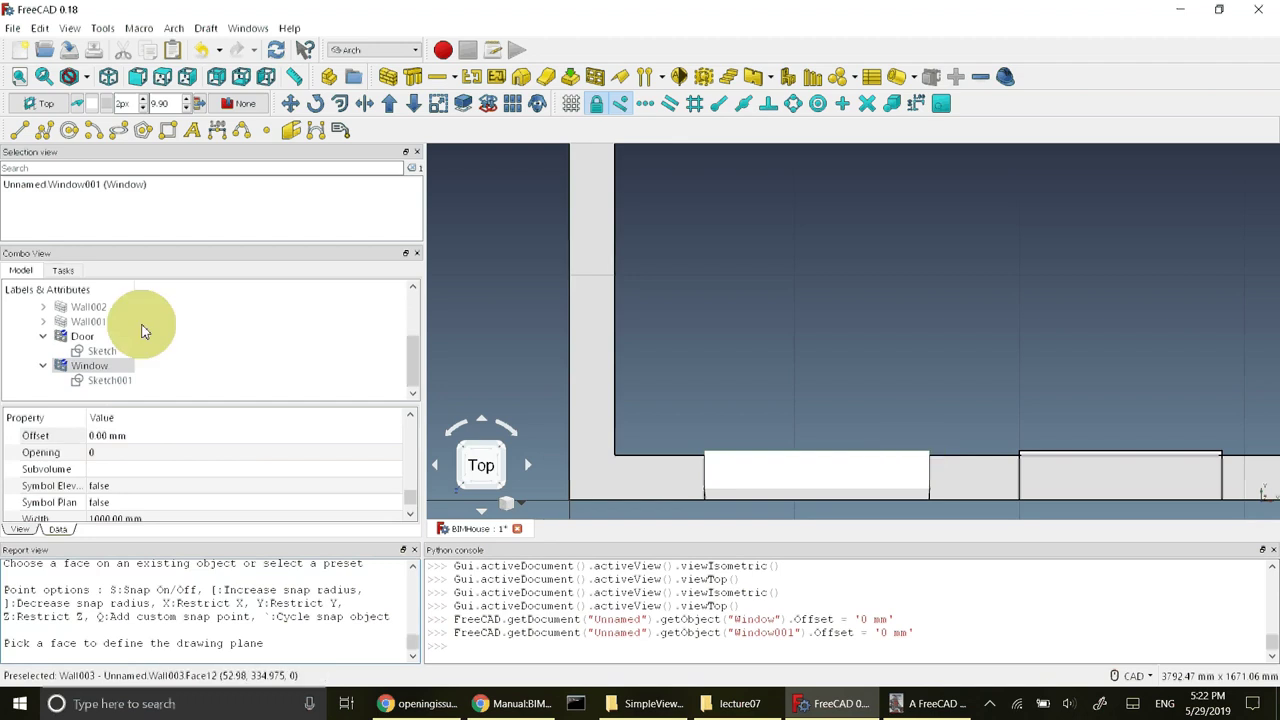
click(66, 363)
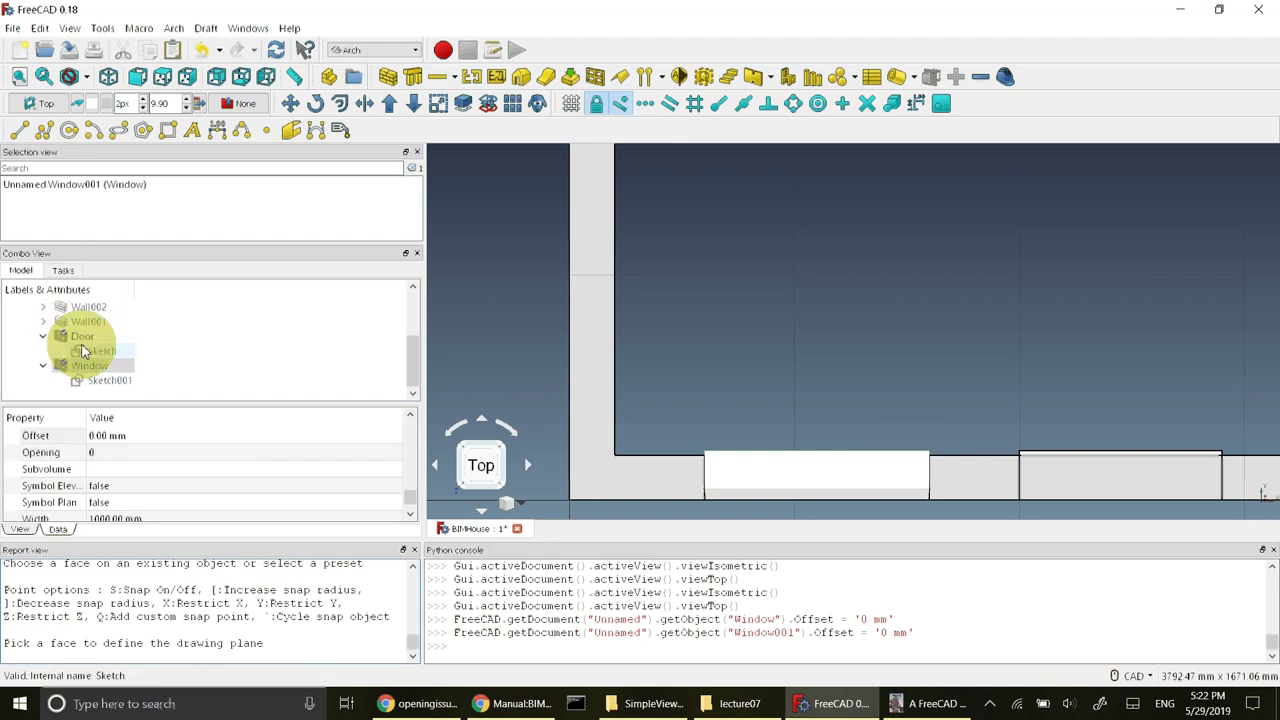